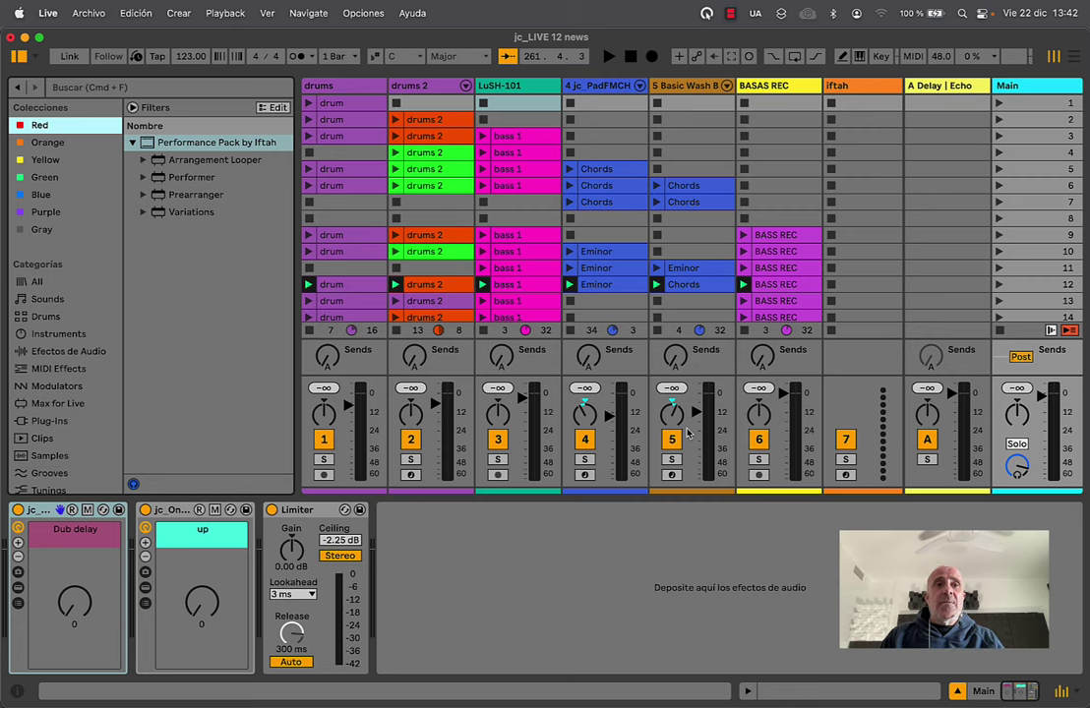
Browse the All category and the Red collection, and select the iftah track to view its Sting devices
{"action": "left_click", "coordinate": [87, 283]}
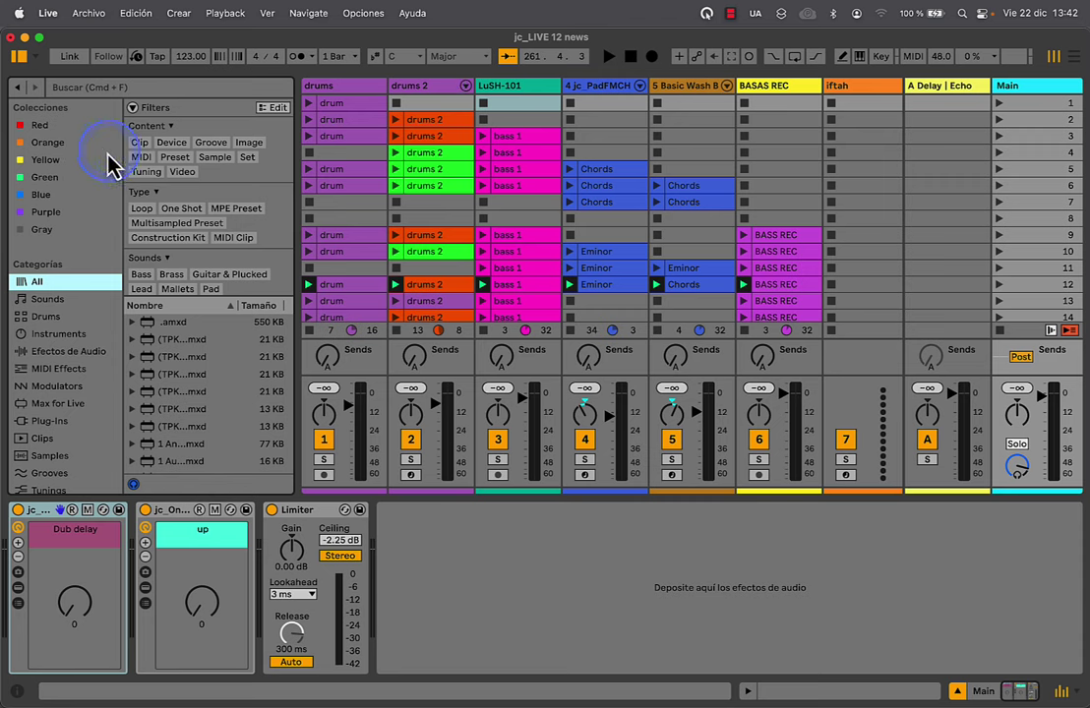
{"action": "left_click", "coordinate": [40, 125]}
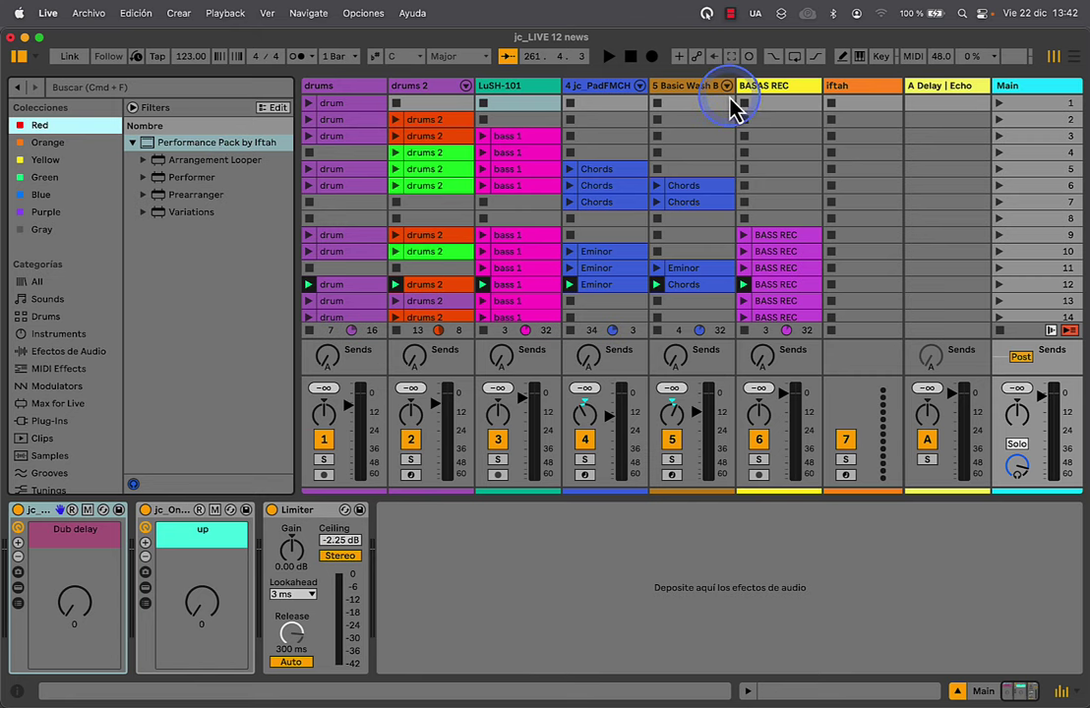
{"action": "scroll", "coordinate": [757, 110], "scroll_direction": "right", "scroll_amount": 2}
{"action": "left_click", "coordinate": [792, 110]}
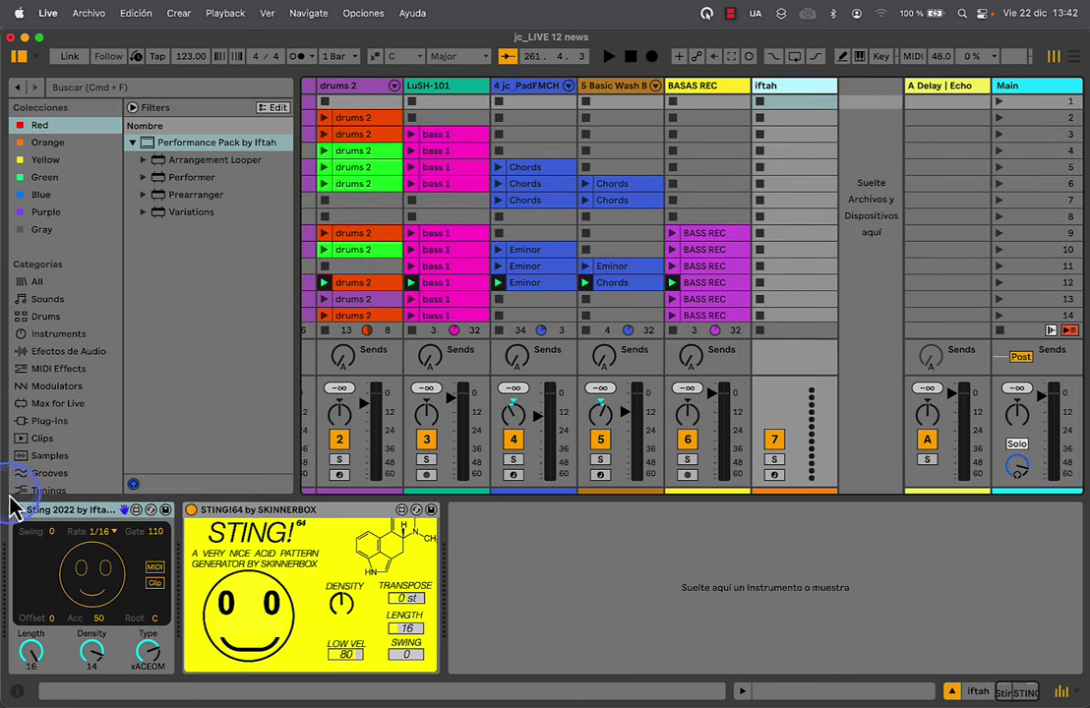
{"action": "left_click", "coordinate": [341, 606]}
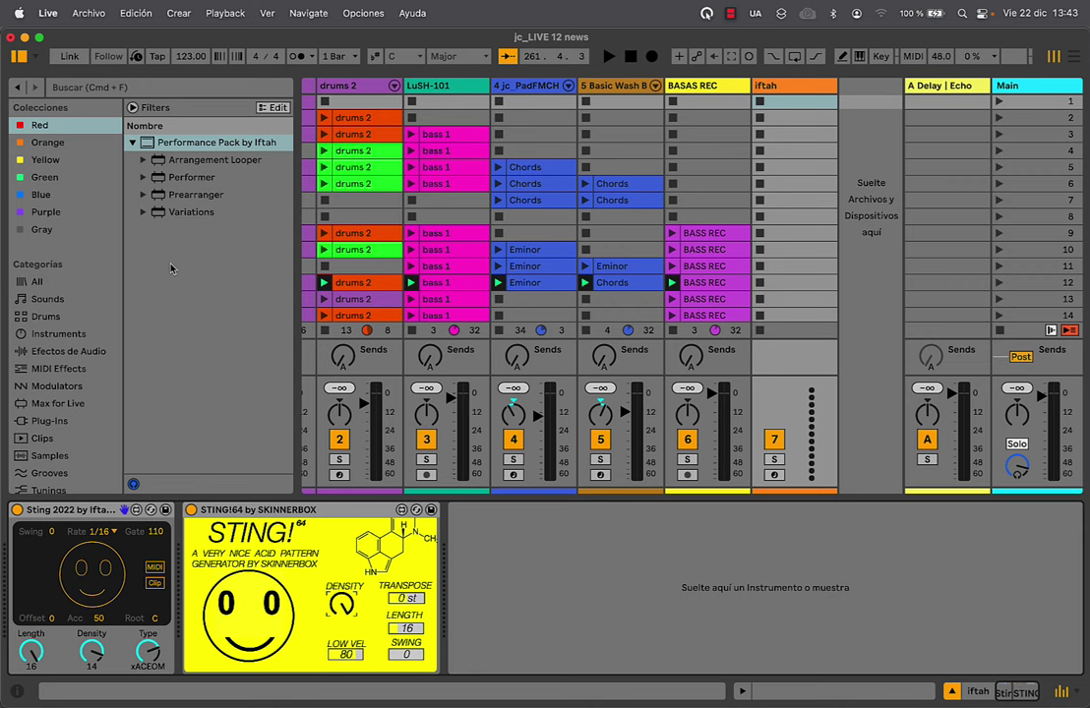
Load the Performer device onto the Main track and open its editor at window size M
{"action": "left_click", "coordinate": [192, 182]}
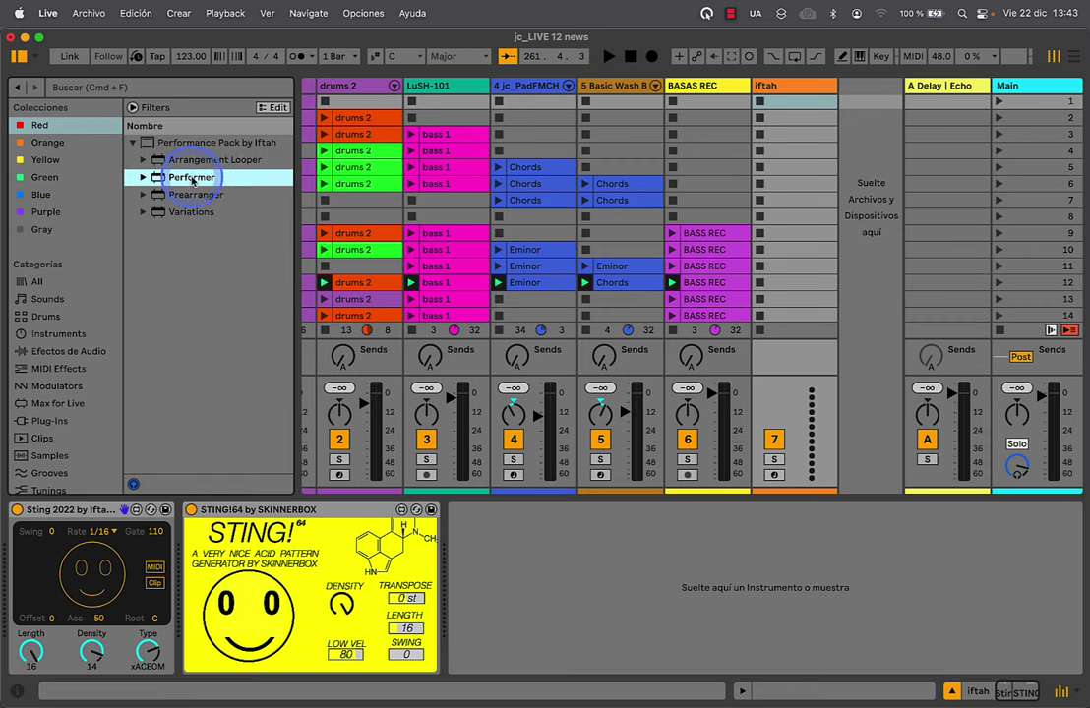
{"action": "left_click_drag", "start_coordinate": [192, 182], "coordinate": [1027, 86]}
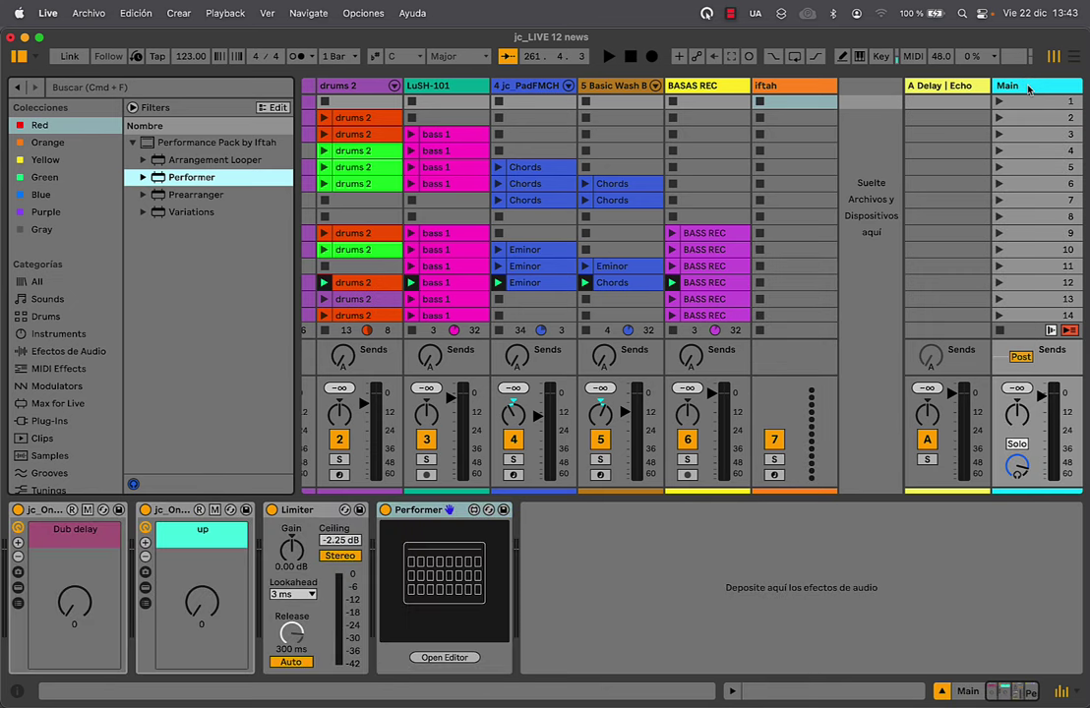
{"action": "left_click", "coordinate": [444, 658]}
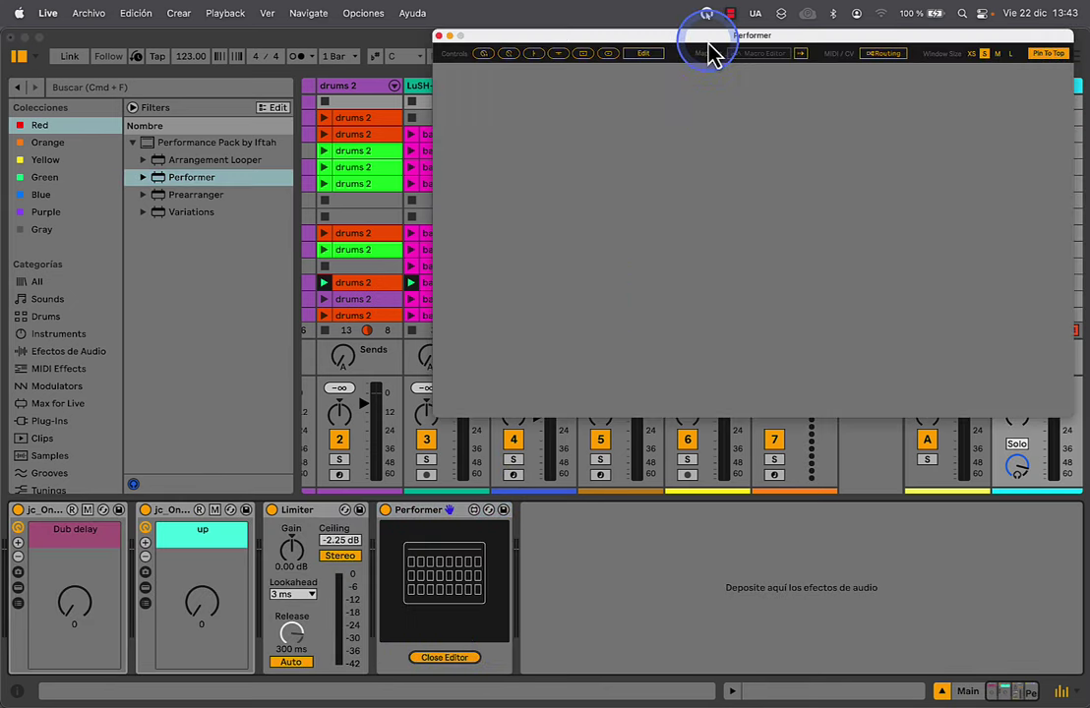
{"action": "left_click_drag", "start_coordinate": [708, 42], "coordinate": [479, 45]}
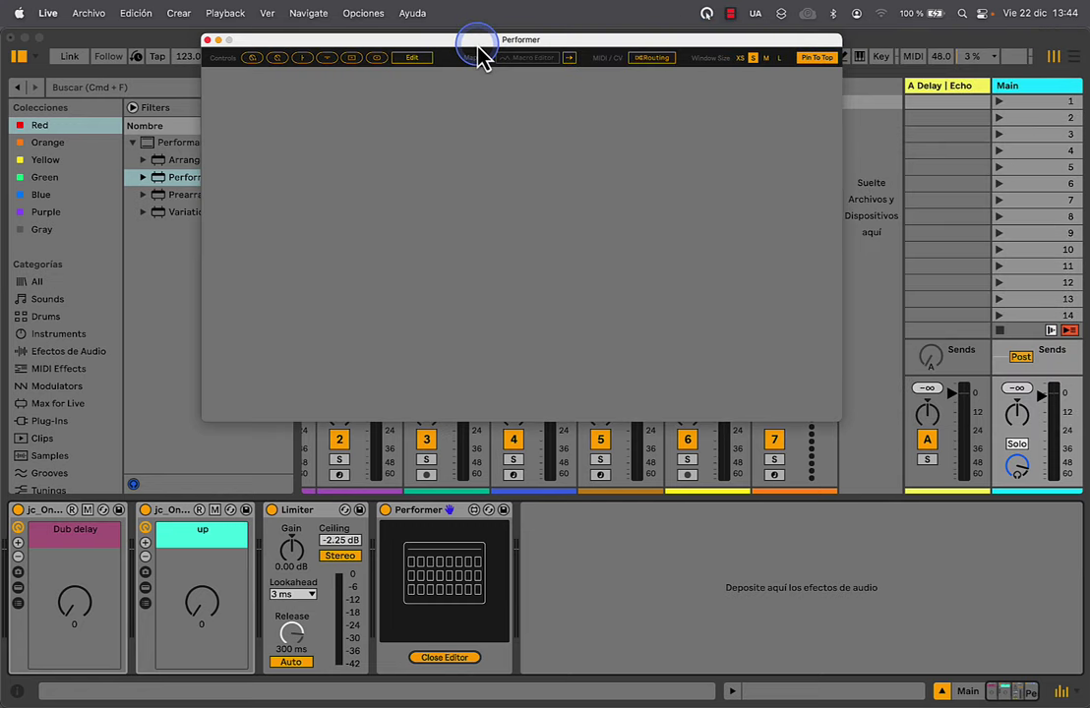
{"action": "left_click", "coordinate": [767, 57]}
{"action": "left_click_drag", "start_coordinate": [770, 51], "coordinate": [675, 82]}
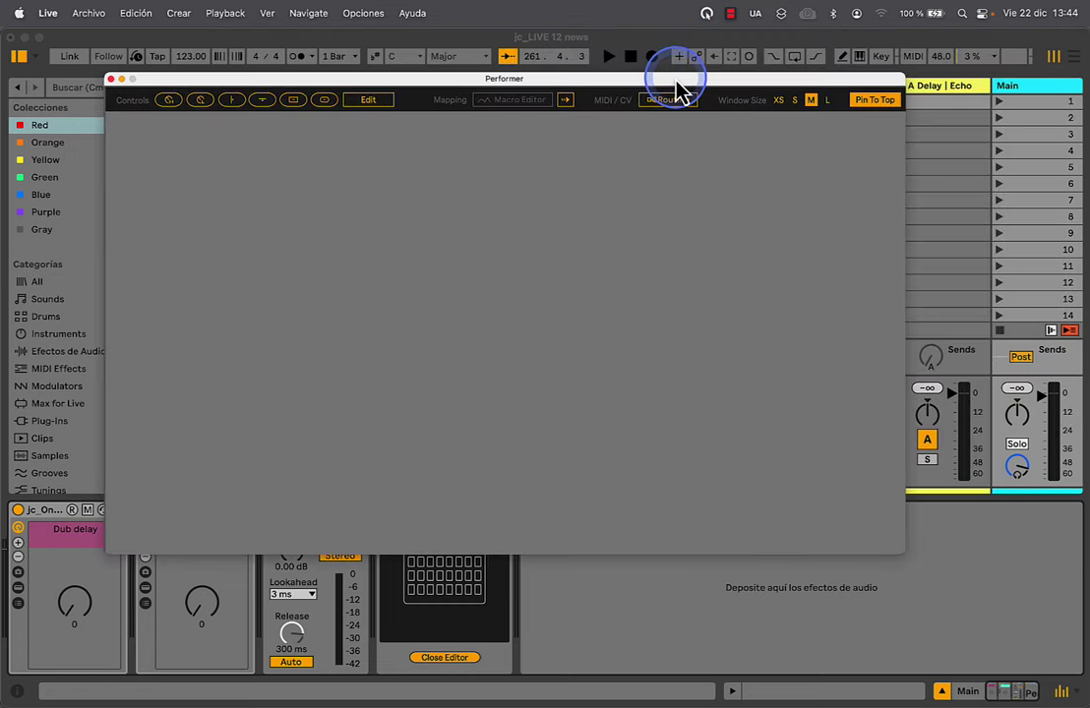
Add a medium dial, large dial, vertical slider, horizontal slider, toggle and button to Performer, and test the button
{"action": "left_click", "coordinate": [168, 103]}
{"action": "left_click", "coordinate": [199, 102]}
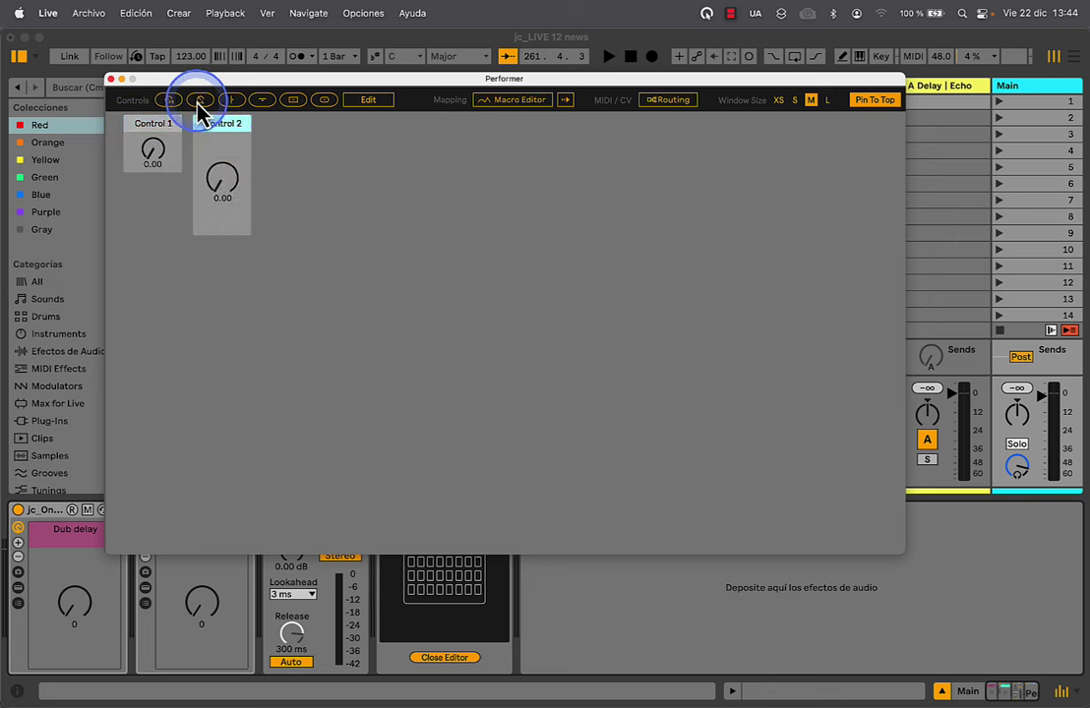
{"action": "left_click", "coordinate": [231, 100]}
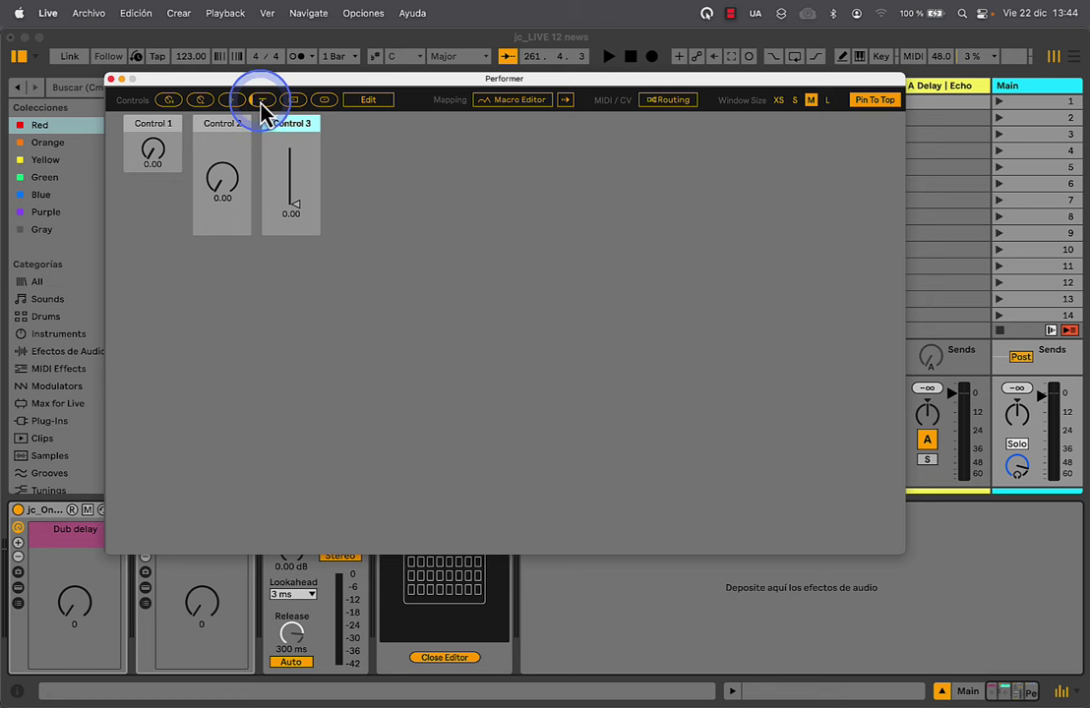
{"action": "left_click", "coordinate": [261, 102]}
{"action": "left_click", "coordinate": [293, 102]}
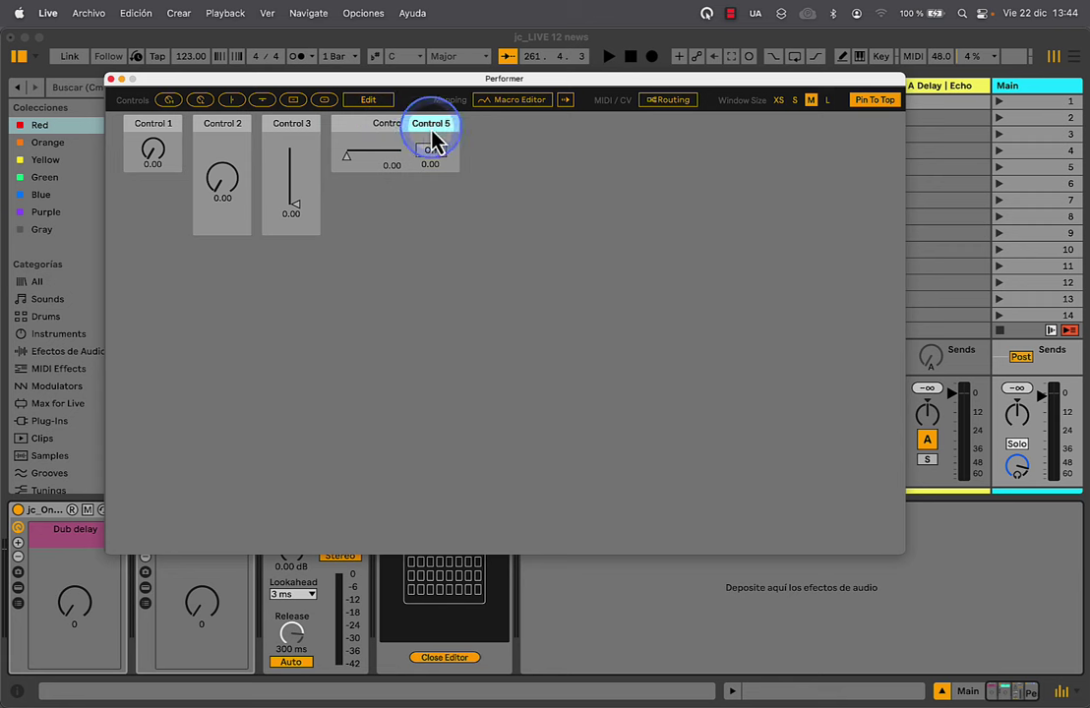
{"action": "left_click", "coordinate": [325, 99]}
{"action": "left_click", "coordinate": [499, 157]}
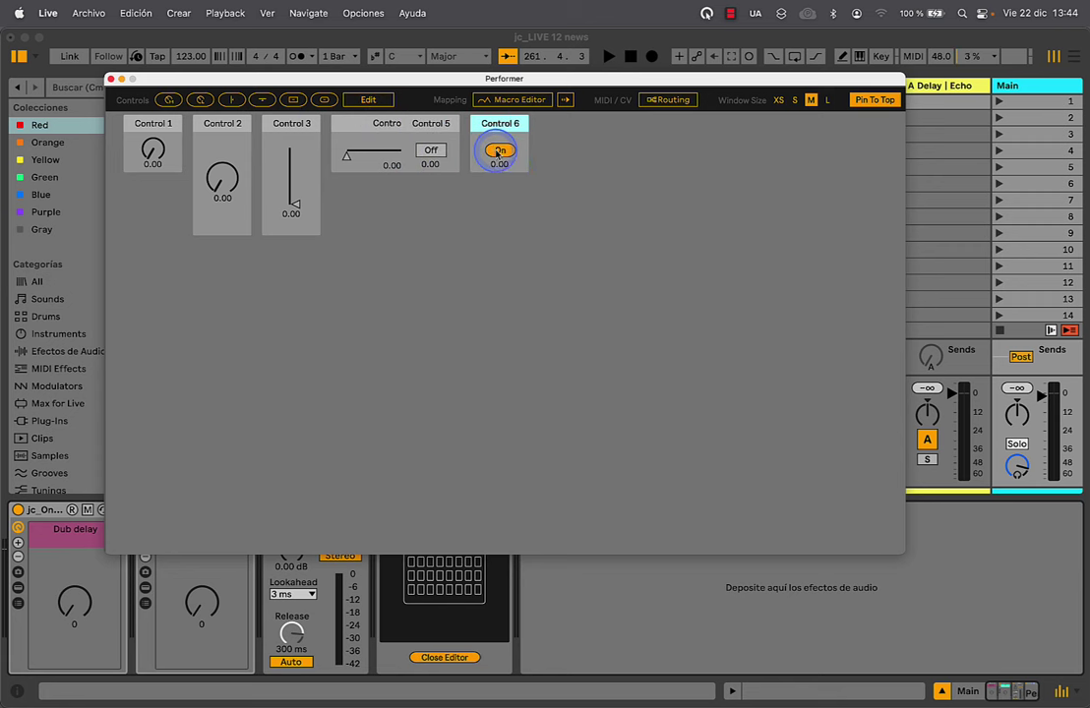
{"action": "left_click", "coordinate": [499, 161]}
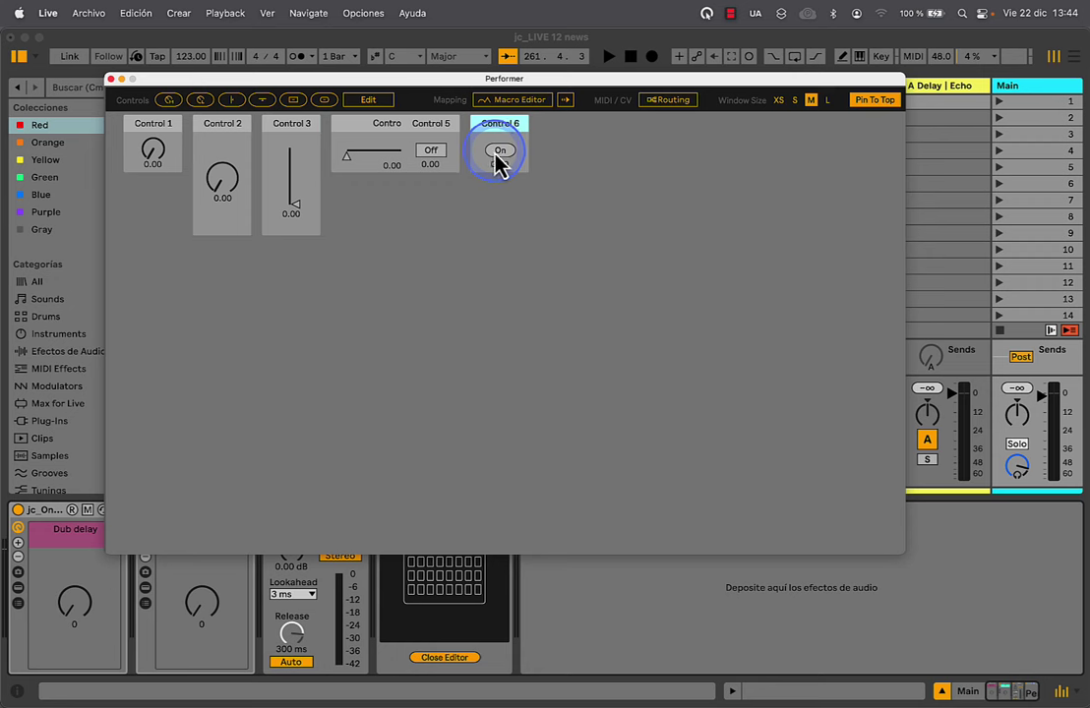
Add three more vertical sliders to the Performer layout
{"action": "left_click", "coordinate": [233, 99]}
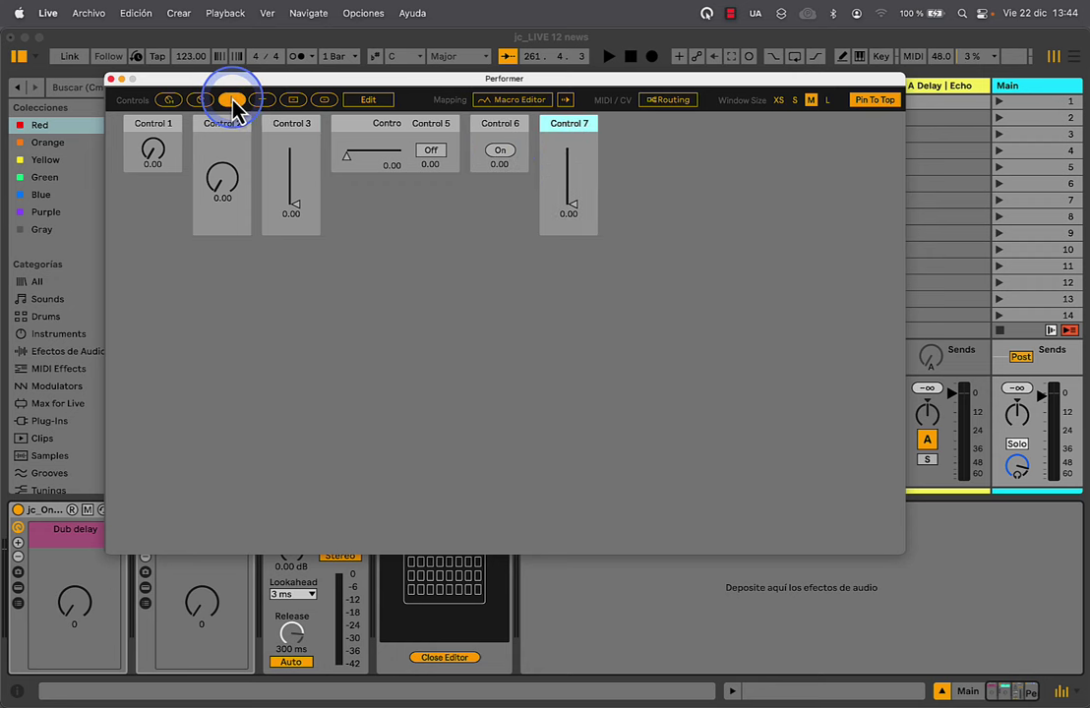
{"action": "left_click", "coordinate": [232, 99]}
{"action": "left_click", "coordinate": [232, 100]}
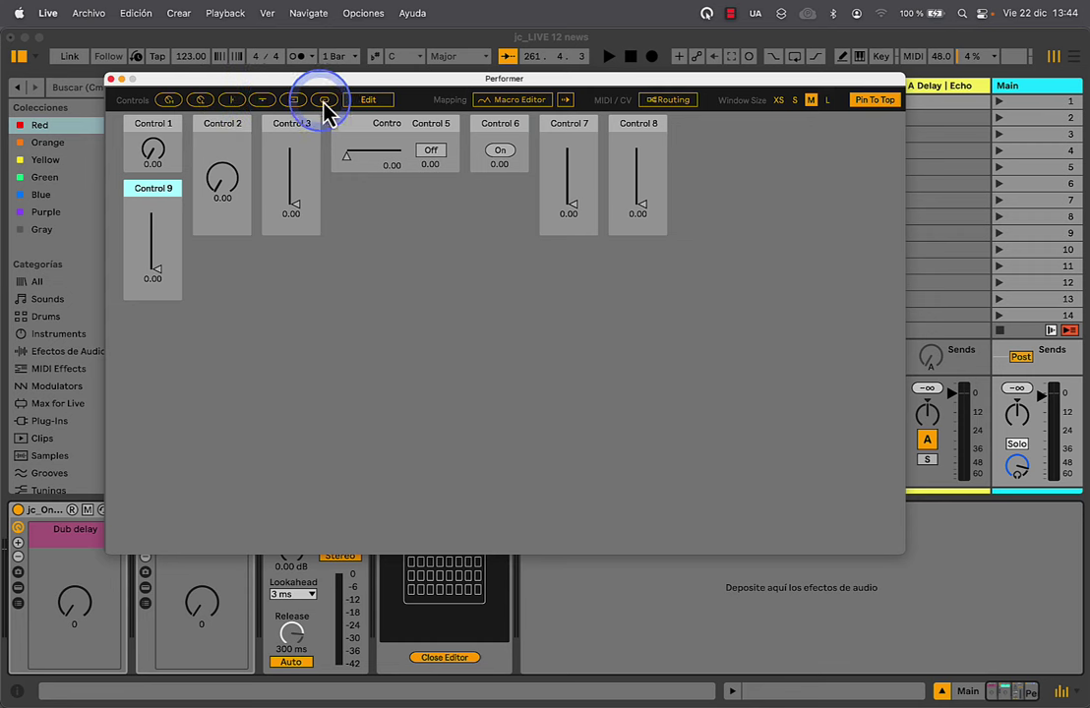
Enable layout editing and line up the four vertical sliders in the order Control 7, 8, 3 and 9
{"action": "left_click", "coordinate": [368, 102]}
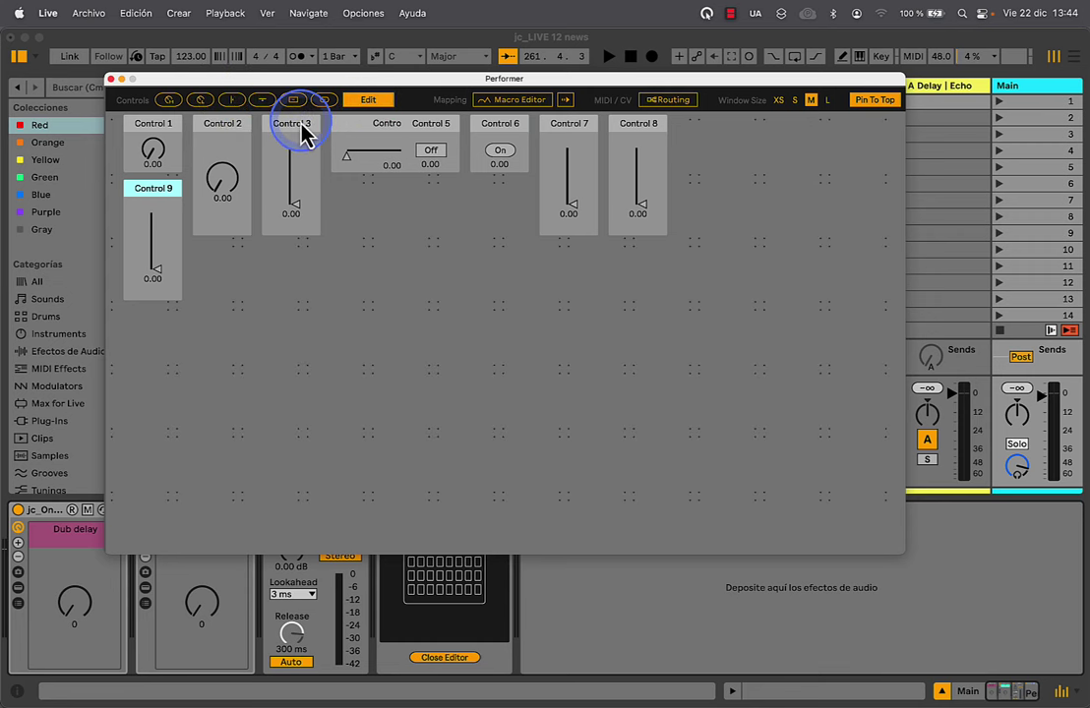
{"action": "left_click_drag", "start_coordinate": [298, 133], "coordinate": [703, 133]}
{"action": "left_click_drag", "start_coordinate": [581, 134], "coordinate": [576, 131]}
{"action": "left_click_drag", "start_coordinate": [158, 193], "coordinate": [768, 135]}
Arrange Controls 2, 1, 5 and 6 in a row beneath the vertical sliders and place Control 4 beside Control 7
{"action": "left_click_drag", "start_coordinate": [202, 138], "coordinate": [579, 252]}
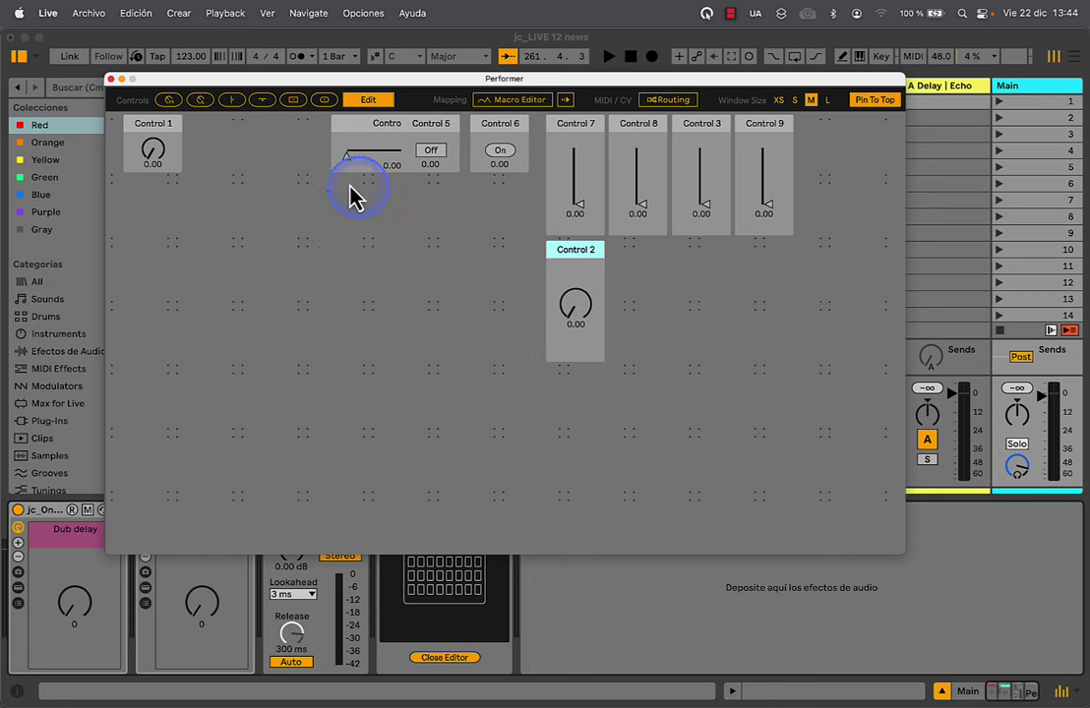
{"action": "left_click_drag", "start_coordinate": [170, 125], "coordinate": [639, 256]}
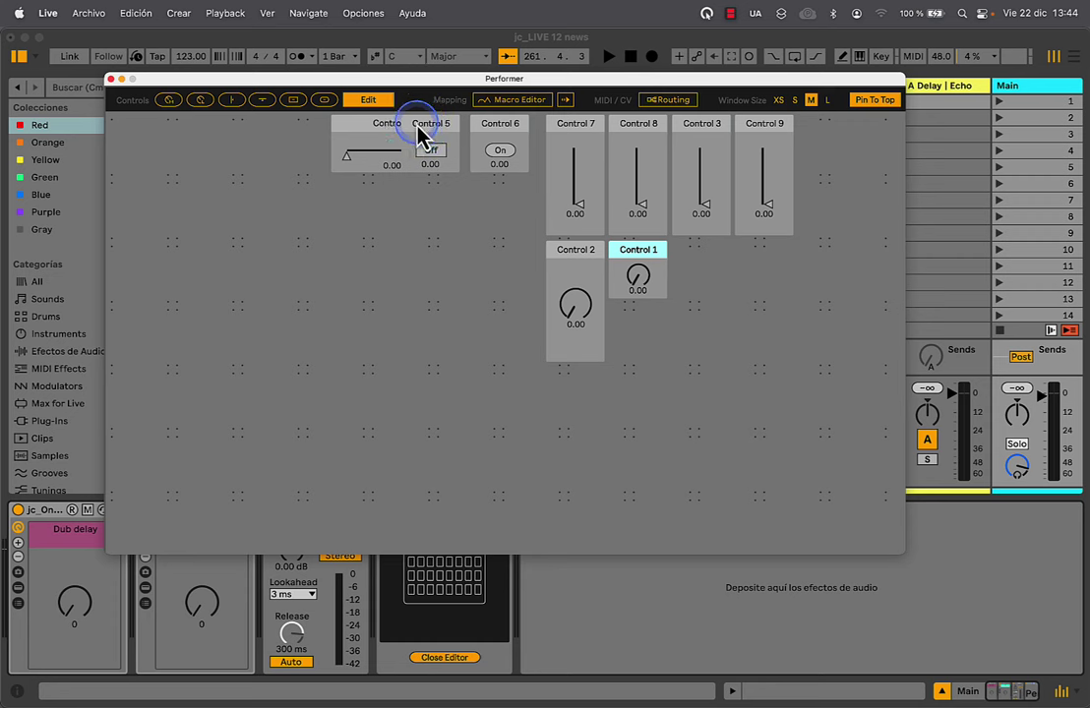
{"action": "left_click_drag", "start_coordinate": [418, 134], "coordinate": [689, 258]}
{"action": "left_click_drag", "start_coordinate": [521, 154], "coordinate": [773, 254]}
{"action": "left_click_drag", "start_coordinate": [393, 120], "coordinate": [449, 126]}
{"action": "right_click", "coordinate": [452, 126]}
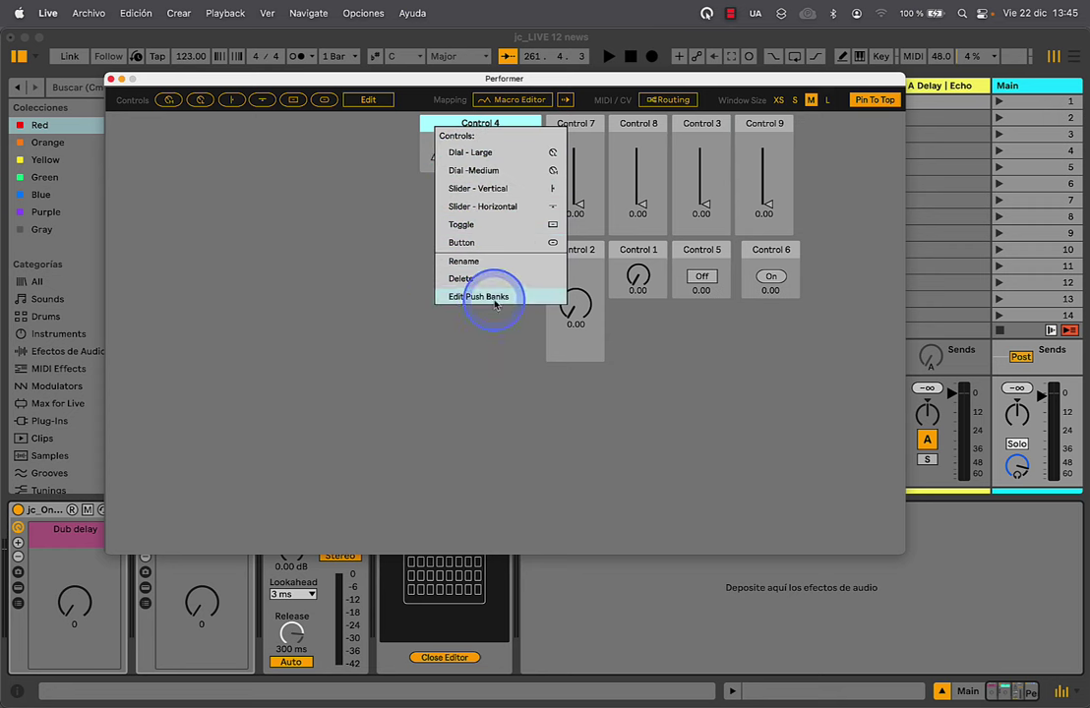
{"action": "left_click", "coordinate": [324, 195]}
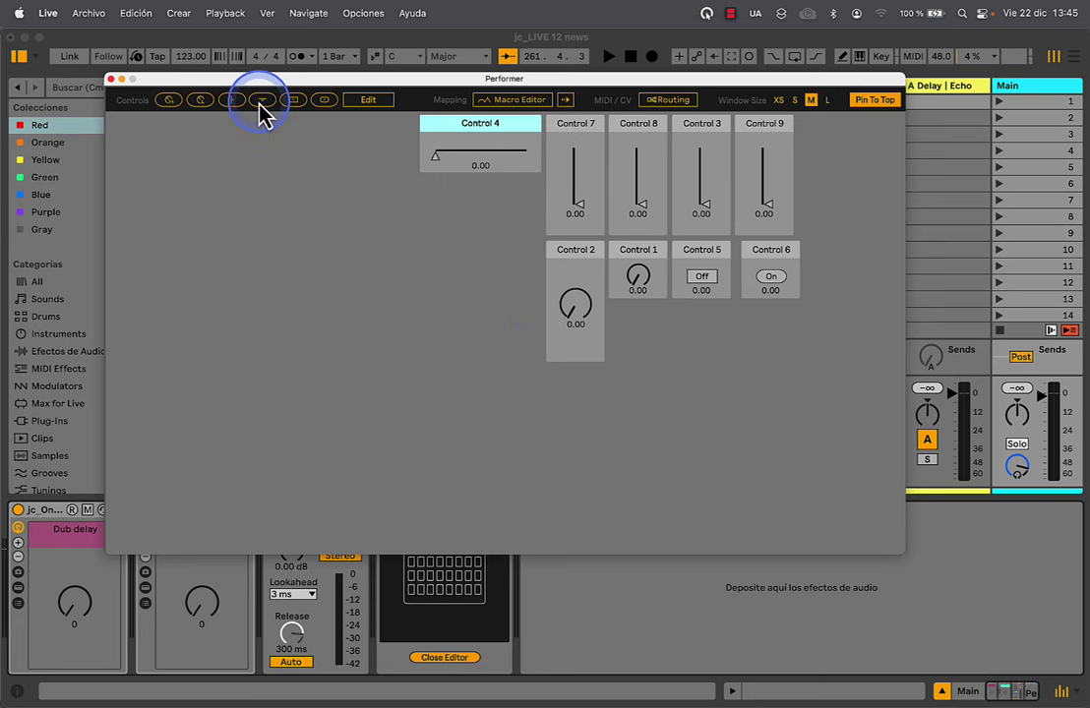
Add two large dials and place them side by side in the upper-left corner of the control layout
{"action": "left_click", "coordinate": [201, 100]}
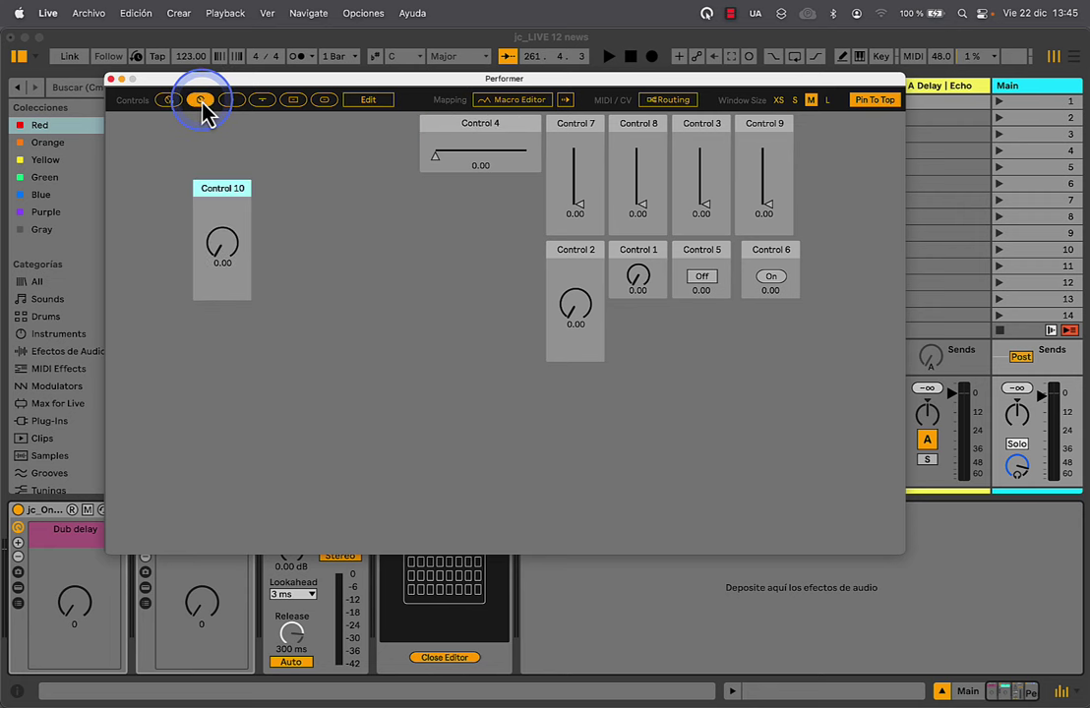
{"action": "left_click", "coordinate": [201, 101]}
{"action": "left_click", "coordinate": [389, 104]}
{"action": "left_click", "coordinate": [368, 103]}
{"action": "left_click_drag", "start_coordinate": [207, 206], "coordinate": [151, 140]}
{"action": "left_click_drag", "start_coordinate": [295, 205], "coordinate": [221, 143]}
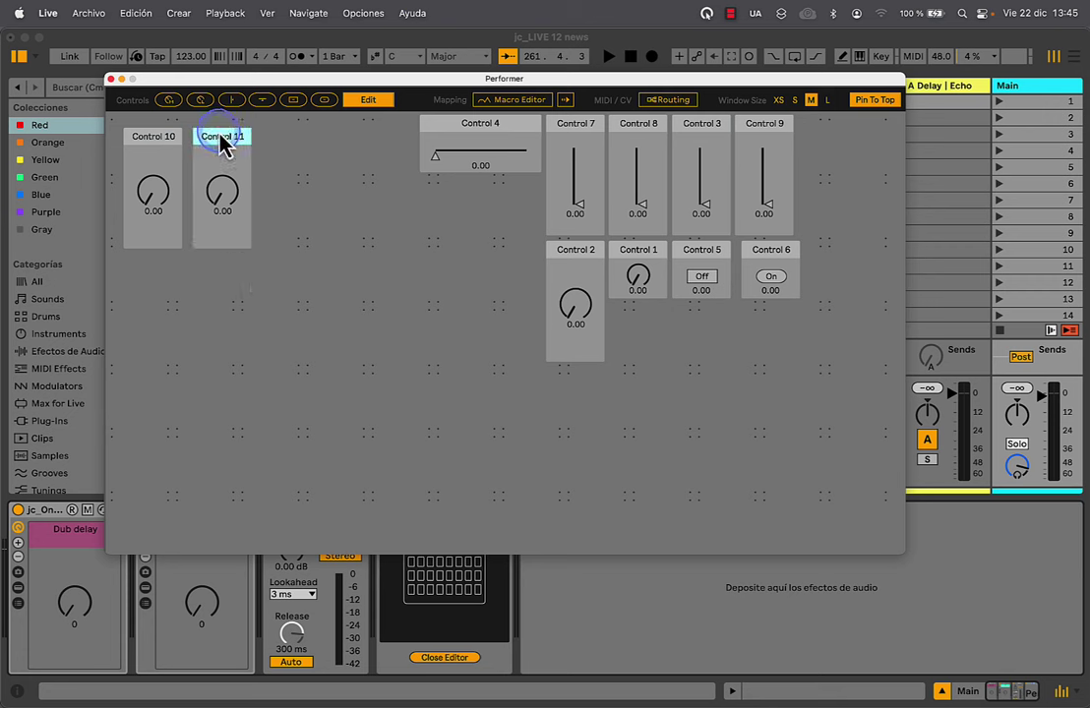
Add two medium dials and line them up beside the Control 11 dial
{"action": "left_click", "coordinate": [173, 102]}
{"action": "left_click", "coordinate": [173, 103]}
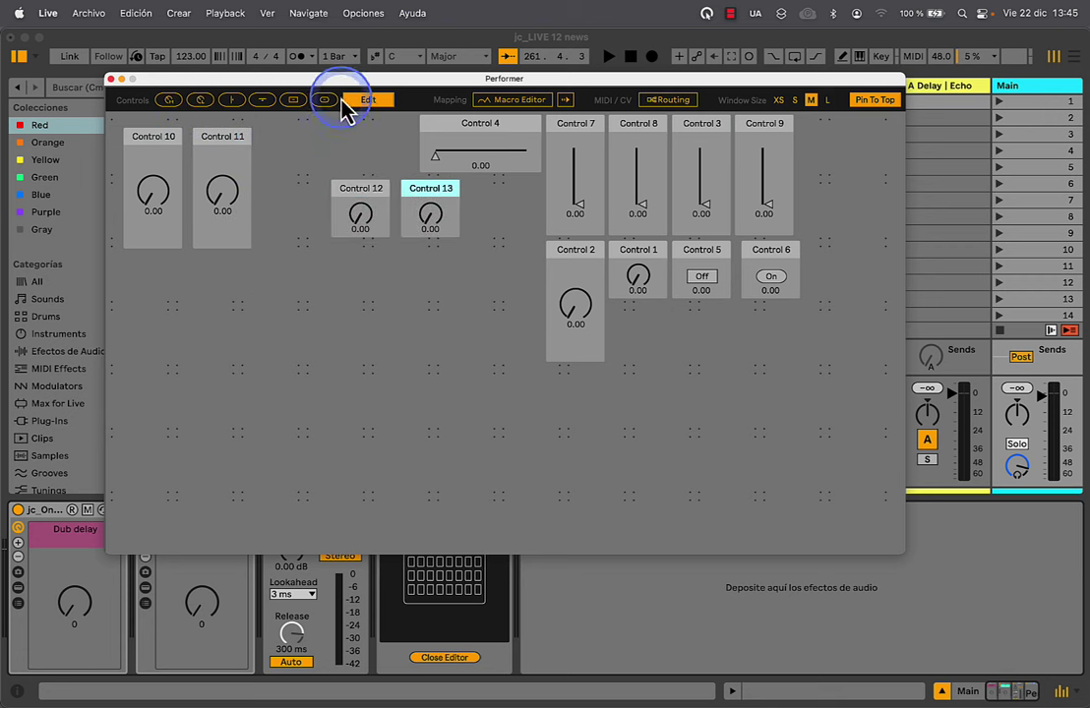
{"action": "left_click_drag", "start_coordinate": [362, 189], "coordinate": [288, 142]}
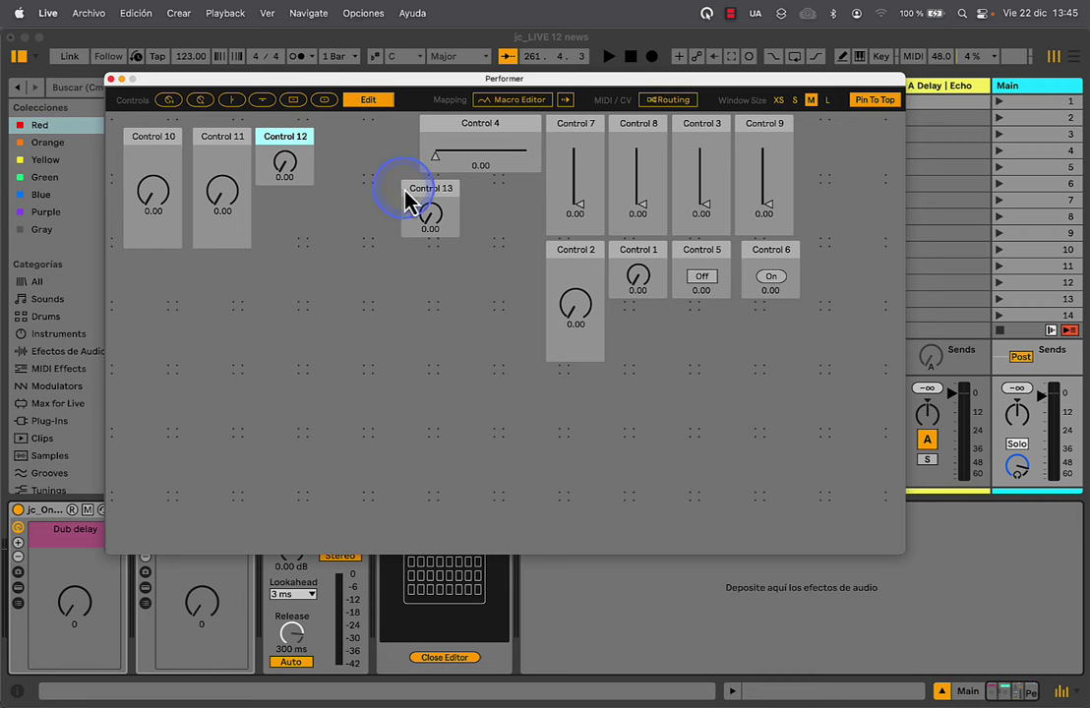
{"action": "left_click_drag", "start_coordinate": [421, 190], "coordinate": [353, 139]}
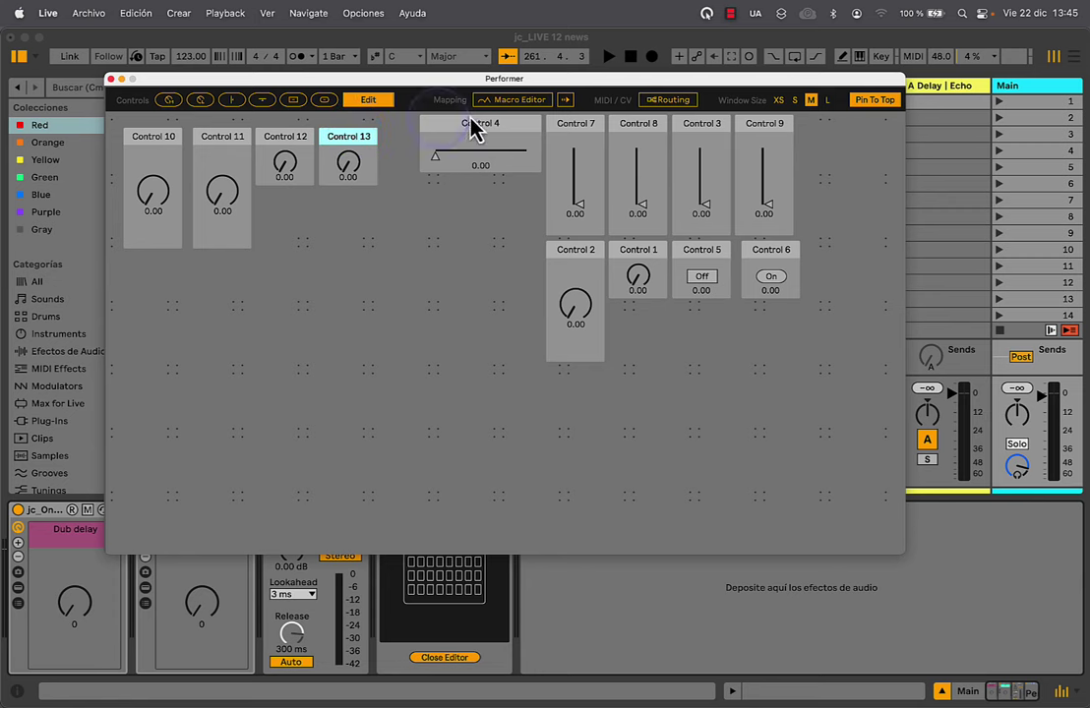
Try the Performer editor at window size L, and reduce it to size S
{"action": "left_click", "coordinate": [824, 102]}
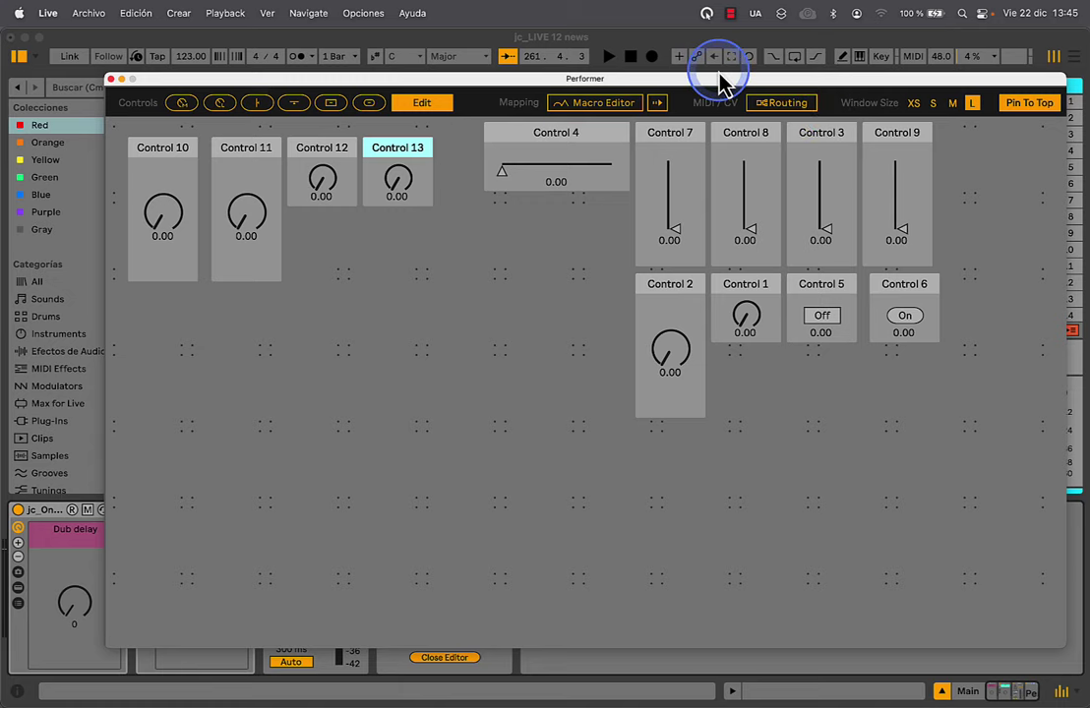
{"action": "left_click_drag", "start_coordinate": [718, 78], "coordinate": [658, 59]}
{"action": "left_click", "coordinate": [875, 87]}
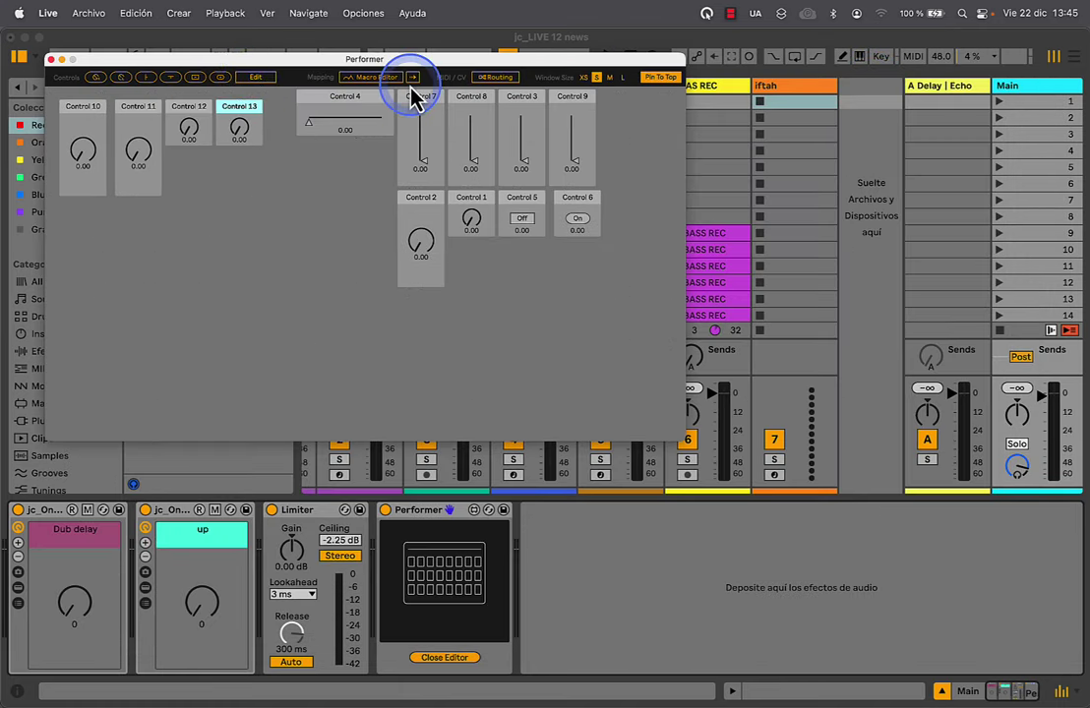
Show the Macro Editor mapping slots for Control 10 and turn its dial to about 0.21
{"action": "left_click", "coordinate": [379, 79]}
{"action": "left_click_drag", "start_coordinate": [417, 63], "coordinate": [501, 52]}
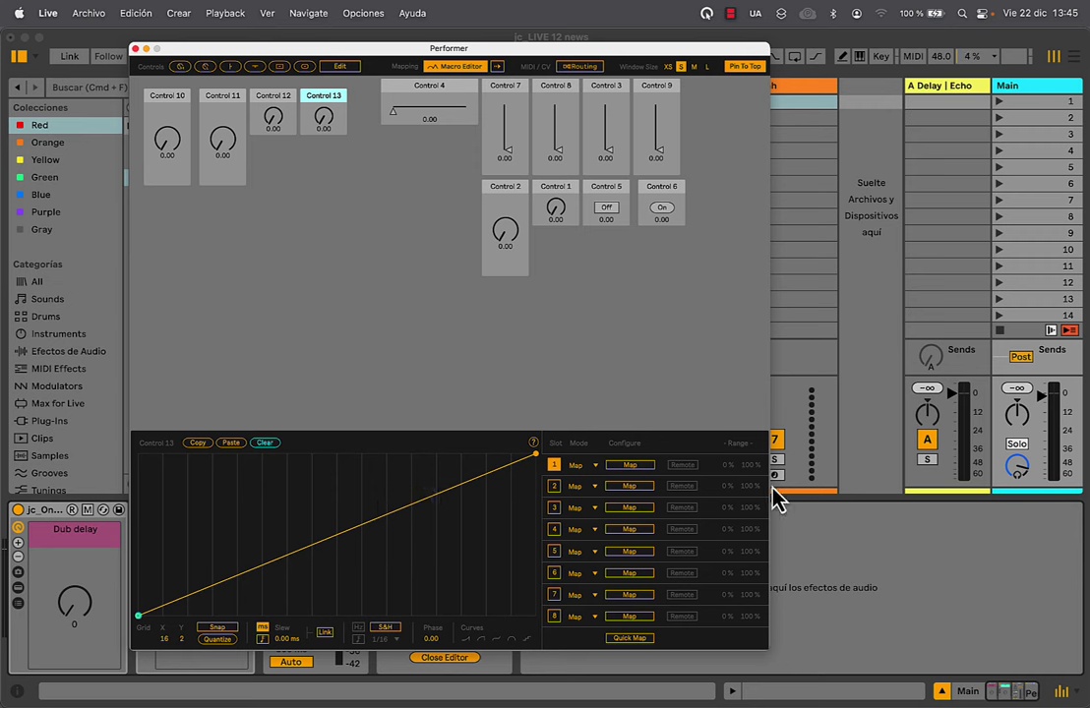
{"action": "left_click", "coordinate": [632, 483]}
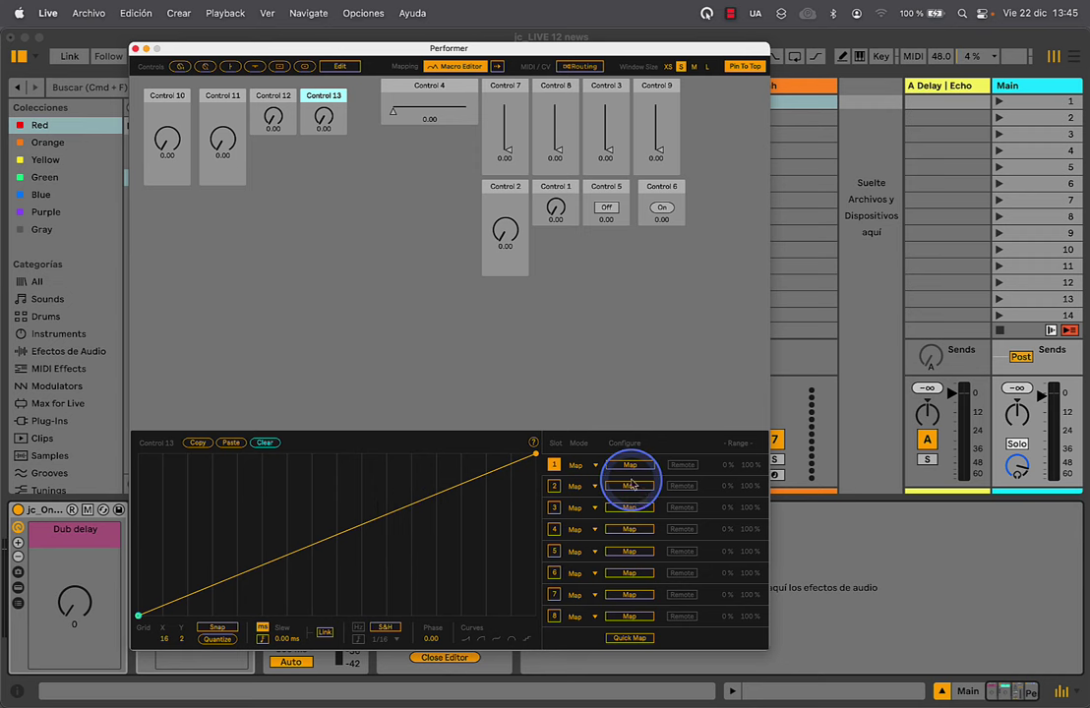
{"action": "left_click", "coordinate": [199, 207]}
{"action": "left_click", "coordinate": [169, 99]}
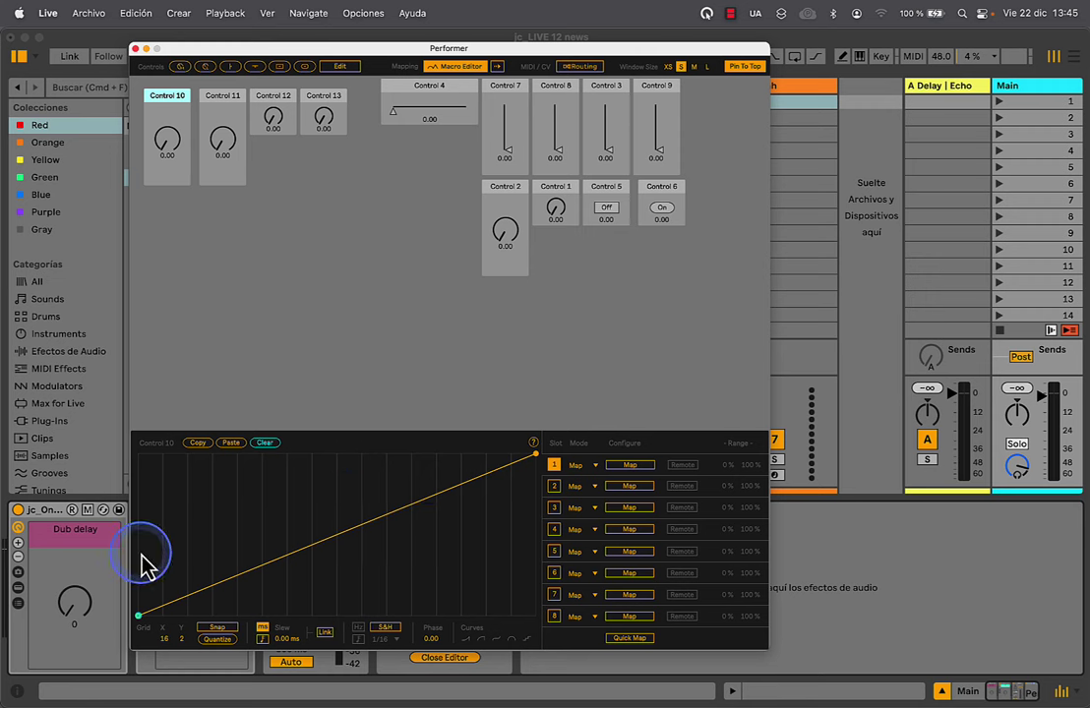
{"action": "mouse_move", "coordinate": [156, 128]}
{"action": "left_mouse_down"}
{"action": "mouse_move", "coordinate": [163, 134]}
{"action": "mouse_move", "coordinate": [163, 97]}
{"action": "mouse_move", "coordinate": [163, 108]}
{"action": "mouse_move", "coordinate": [187, 83]}
{"action": "mouse_move", "coordinate": [194, 44]}
{"action": "mouse_move", "coordinate": [194, 207]}
{"action": "mouse_move", "coordinate": [182, 216]}
{"action": "left_mouse_up"}
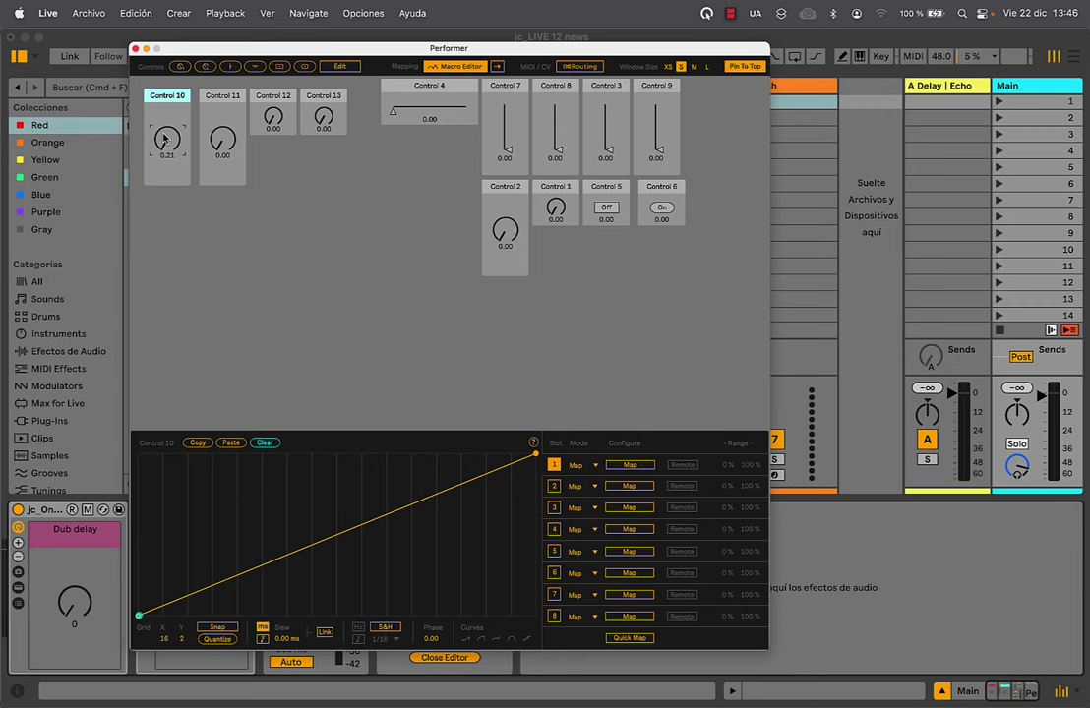
Hide the browser and move the Performer editor aside to uncover the first session tracks
{"action": "left_click", "coordinate": [22, 44]}
{"action": "left_click", "coordinate": [18, 56]}
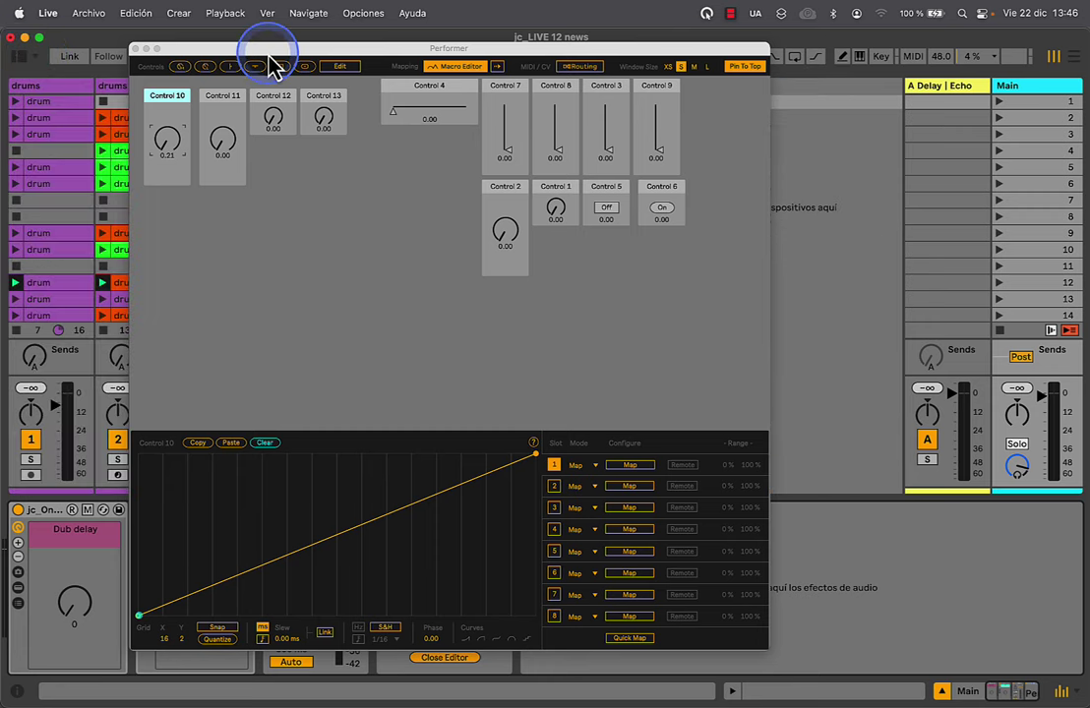
{"action": "left_click_drag", "start_coordinate": [272, 55], "coordinate": [443, 57]}
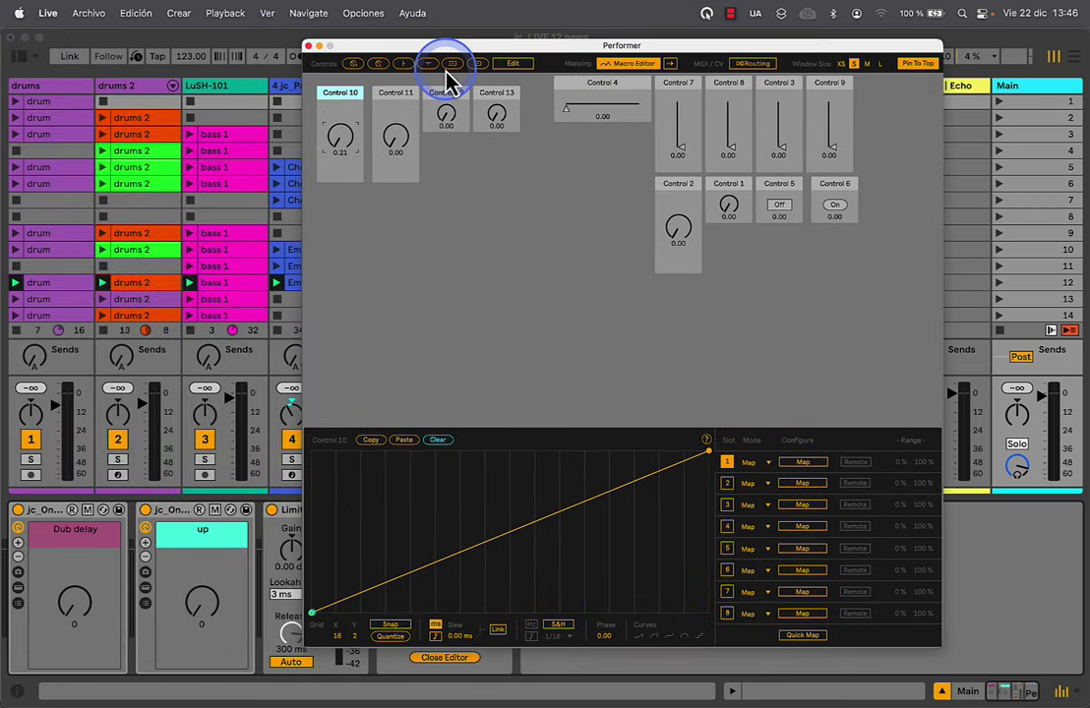
Enter MIDI mapping mode and map the Control 10 dial to MIDI channel 1, CC 28
{"action": "left_click", "coordinate": [424, 173]}
{"action": "key", "text": "super+m"}
{"action": "left_click", "coordinate": [338, 164]}
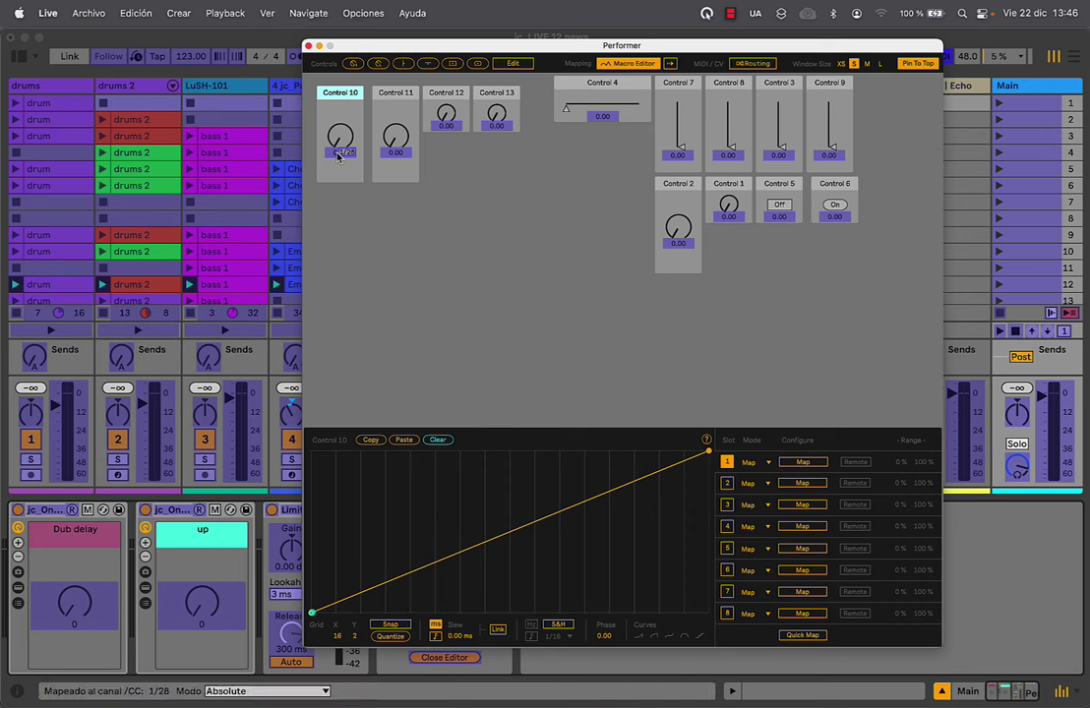
Map the Control 11 dial to MIDI channel 1, CC 48, and leave MIDI mapping mode
{"action": "left_click", "coordinate": [396, 154]}
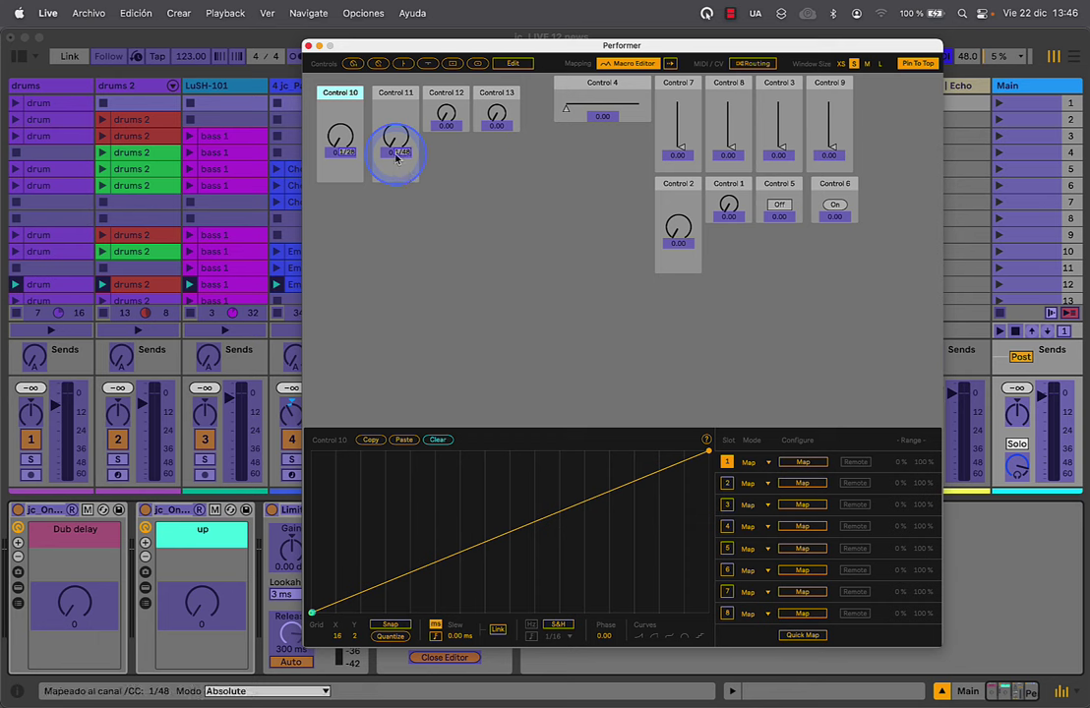
{"action": "key", "text": "super+m"}
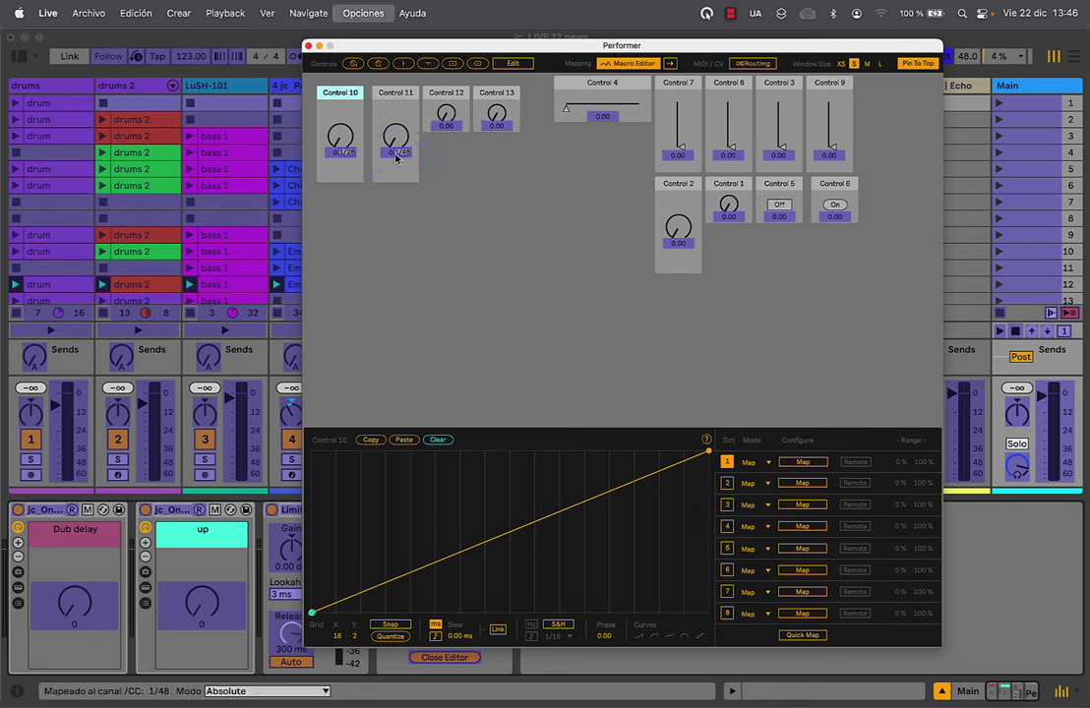
{"action": "left_click", "coordinate": [396, 154]}
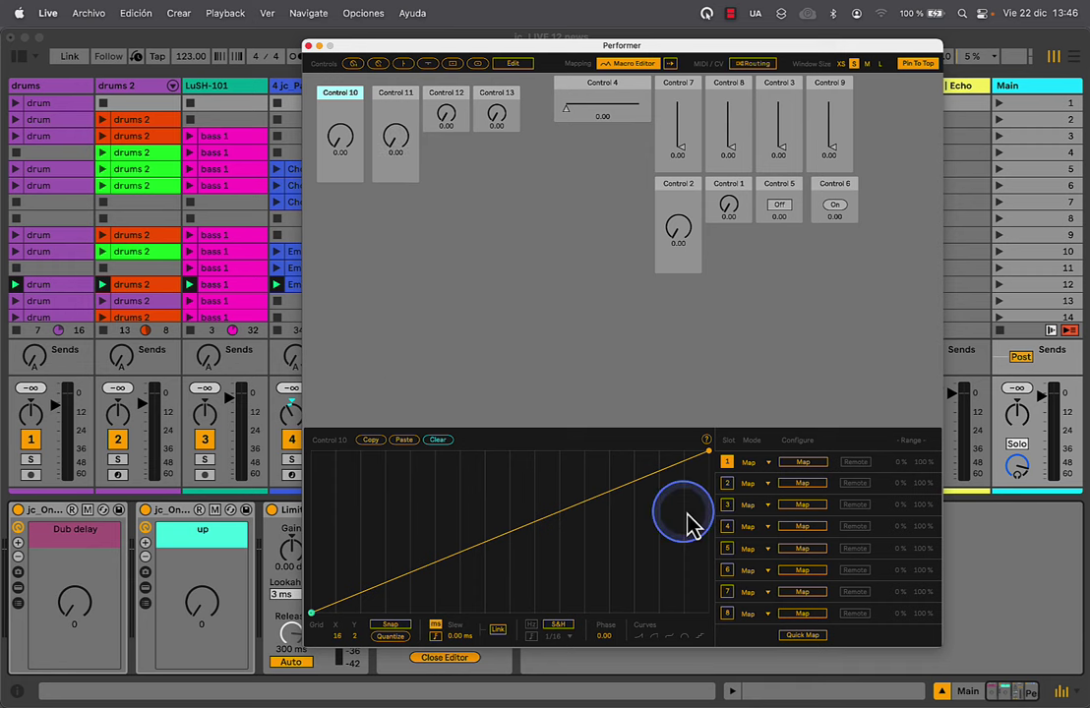
Map slot 1 of Control 10 to the Dub delay macro knob
{"action": "left_click", "coordinate": [809, 464]}
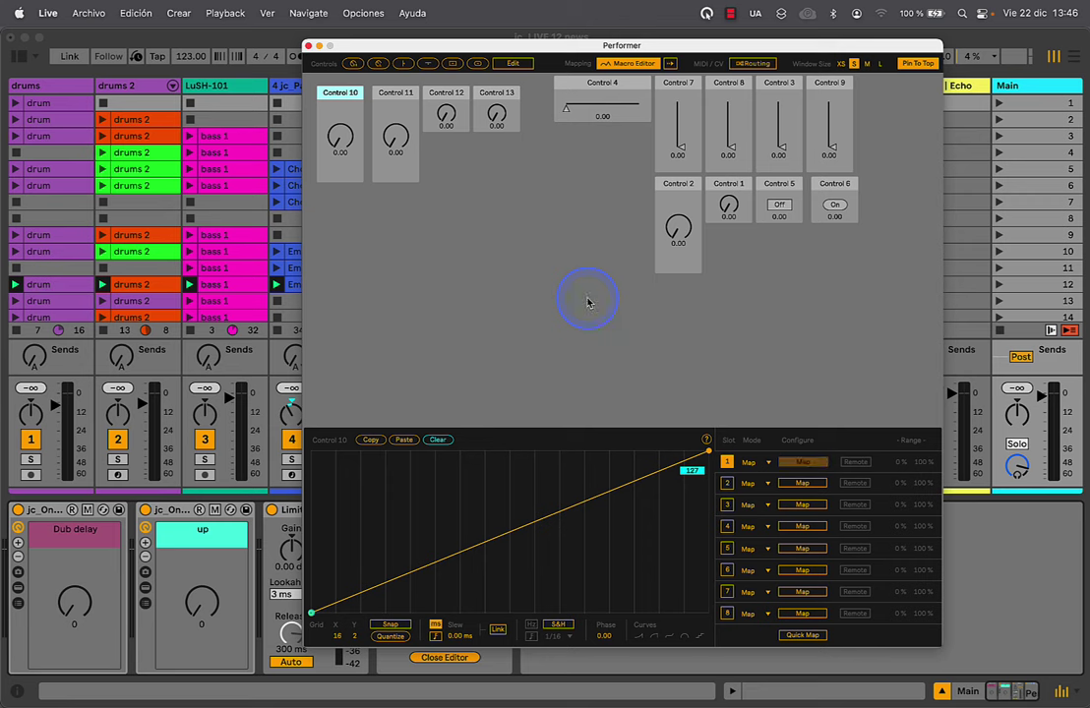
{"action": "left_click", "coordinate": [74, 604]}
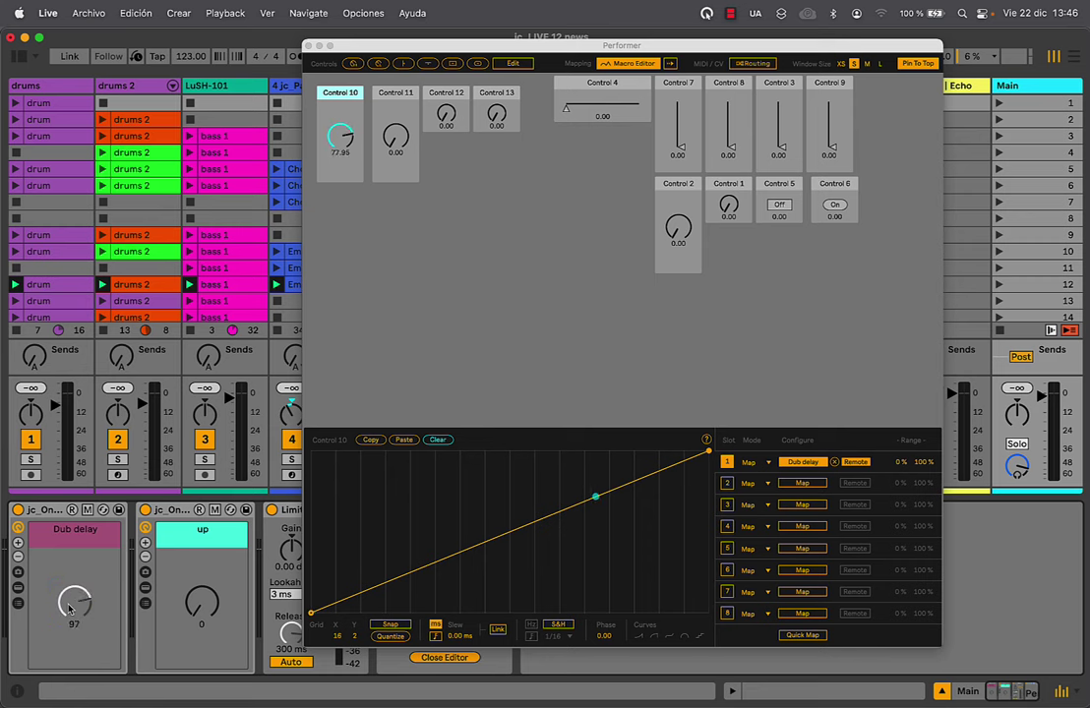
{"action": "left_click_drag", "start_coordinate": [69, 609], "coordinate": [71, 607]}
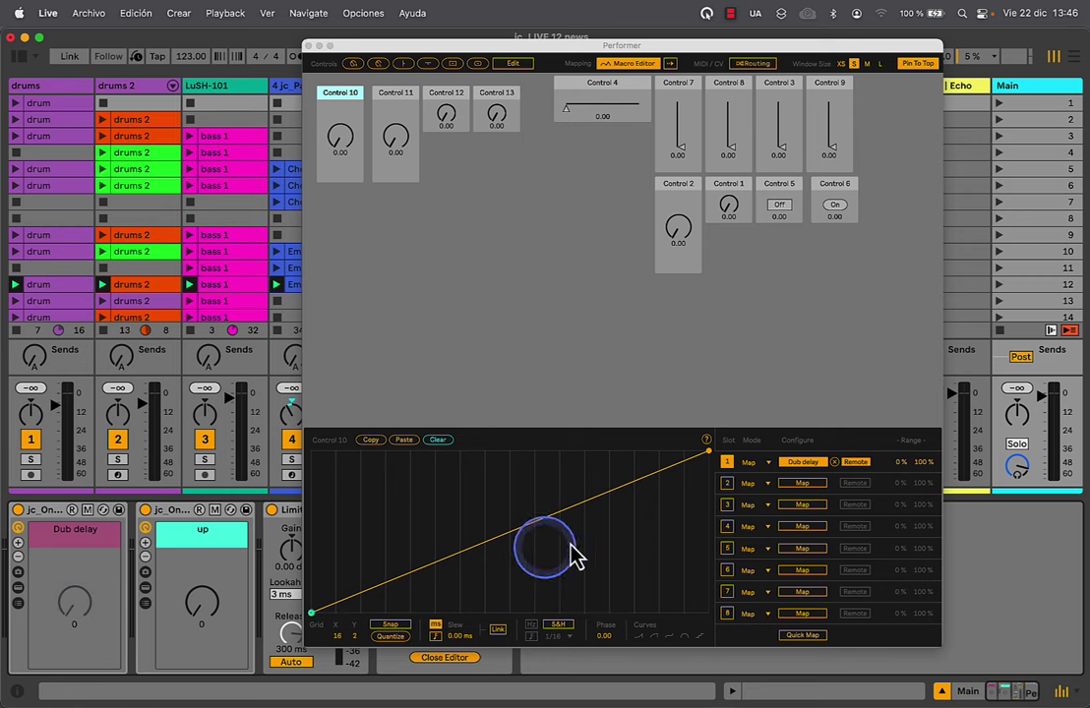
Invert the range of Control 10's slot 1 so it runs from 100 % to 0 %
{"action": "left_click_drag", "start_coordinate": [925, 474], "coordinate": [921, 469]}
{"action": "left_click_drag", "start_coordinate": [897, 464], "coordinate": [923, 508]}
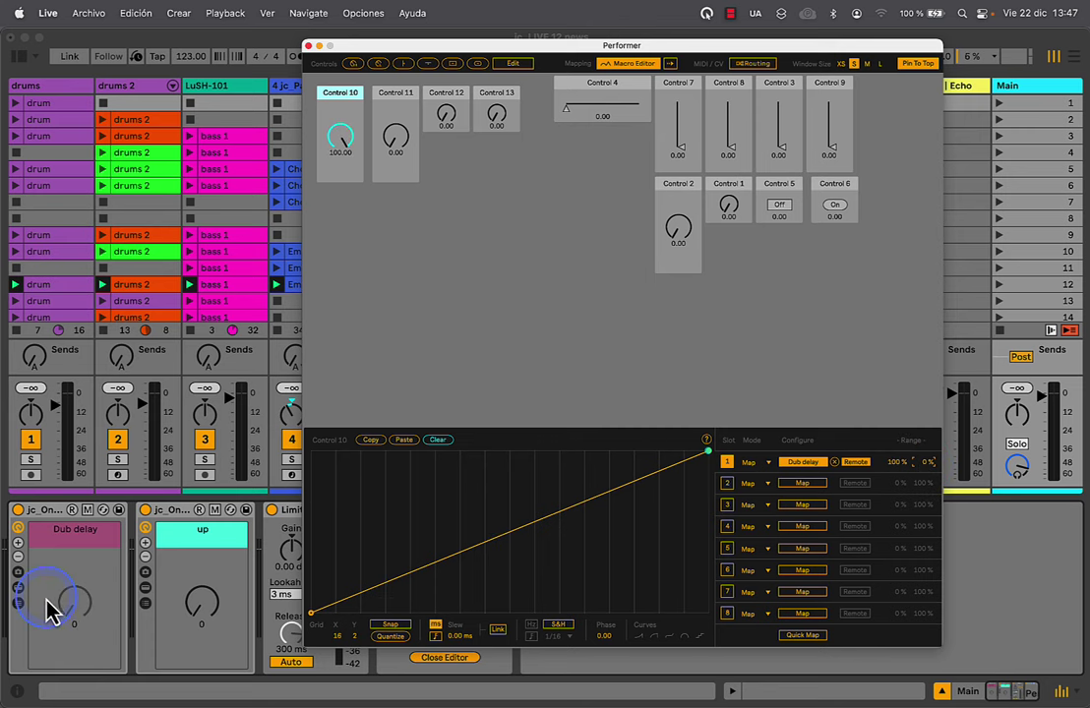
{"action": "left_click_drag", "start_coordinate": [51, 608], "coordinate": [47, 596]}
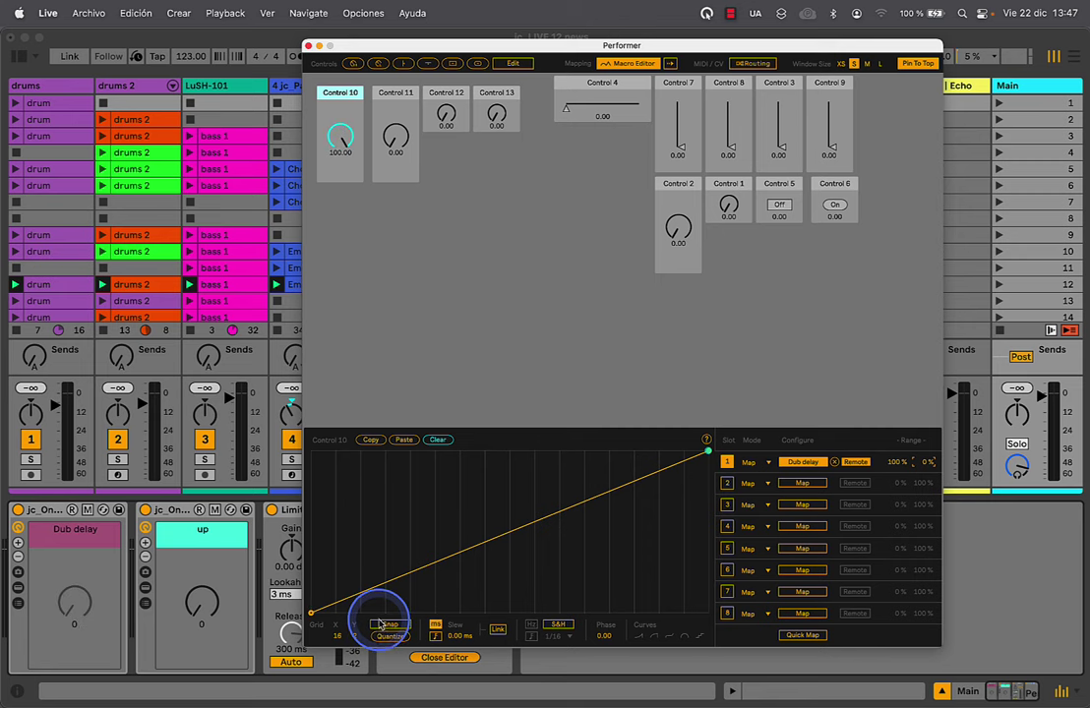
Shape slot 1's curve with three added points, placing the middle one at 52 and the last one at 68
{"action": "left_click", "coordinate": [440, 555]}
{"action": "left_click", "coordinate": [528, 523]}
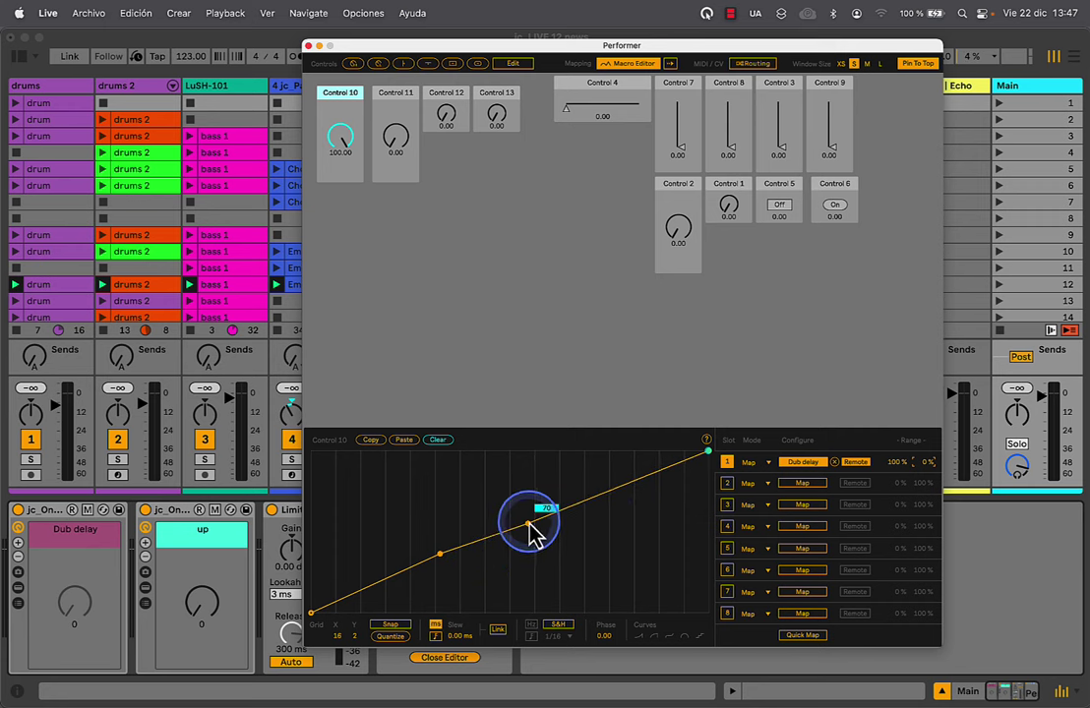
{"action": "left_click_drag", "start_coordinate": [616, 492], "coordinate": [640, 523]}
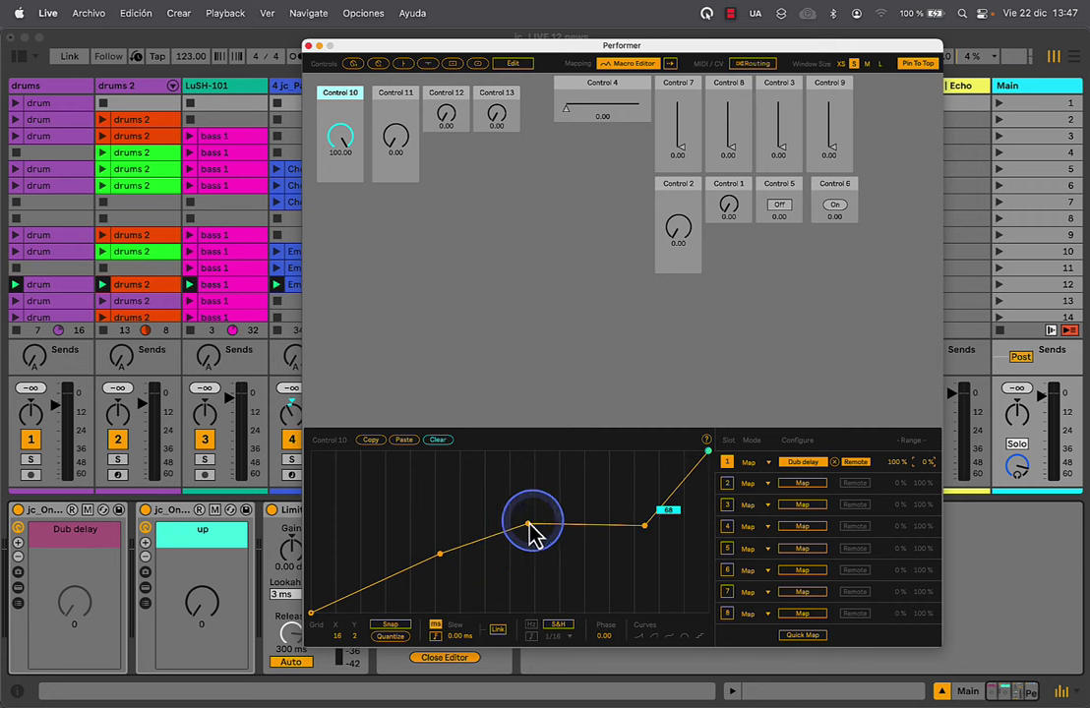
{"action": "left_click_drag", "start_coordinate": [532, 520], "coordinate": [533, 548]}
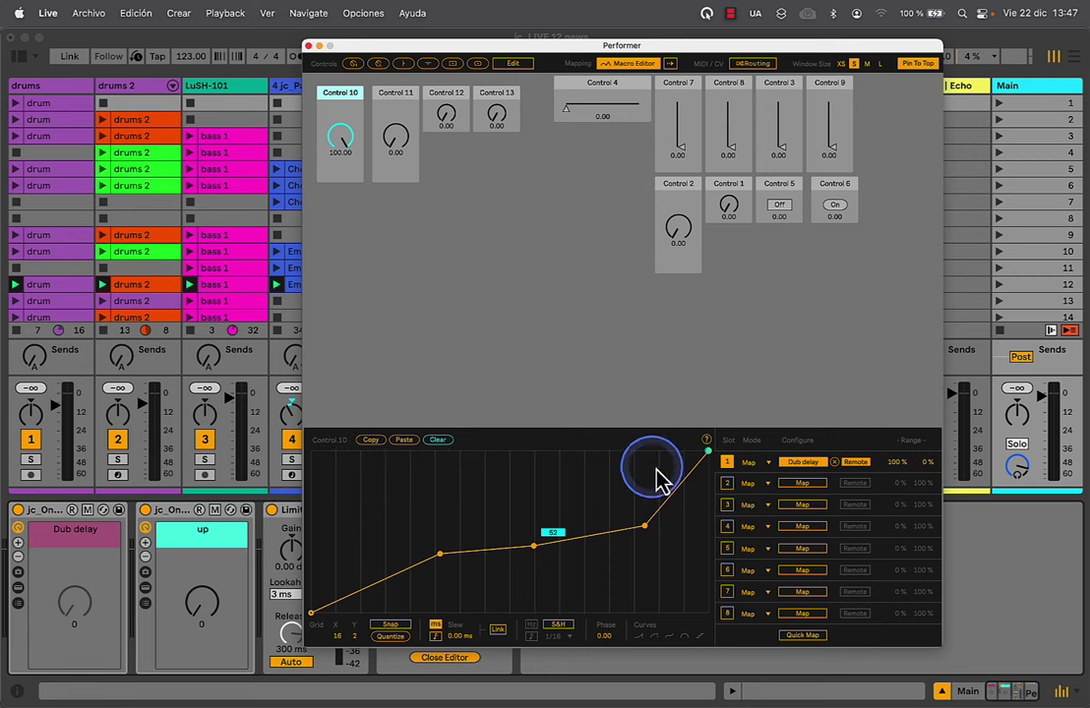
Paste slot 1's curve into slot 2 of Control 10 and map that slot to the up macro knob
{"action": "left_click", "coordinate": [750, 484]}
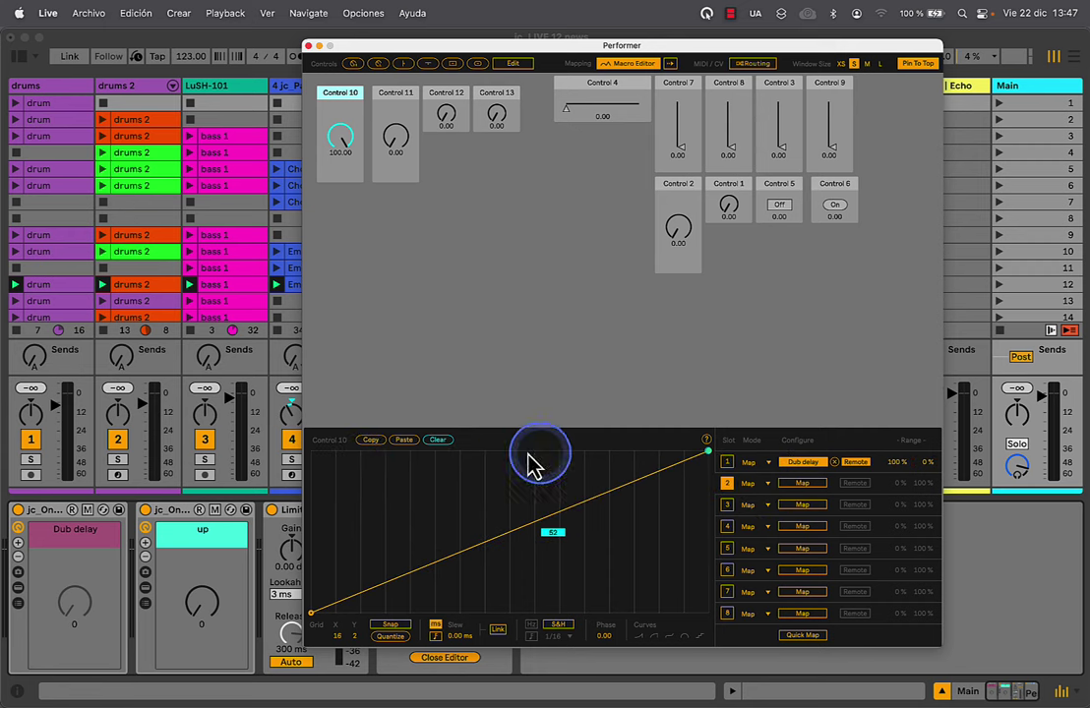
{"action": "left_click", "coordinate": [403, 440]}
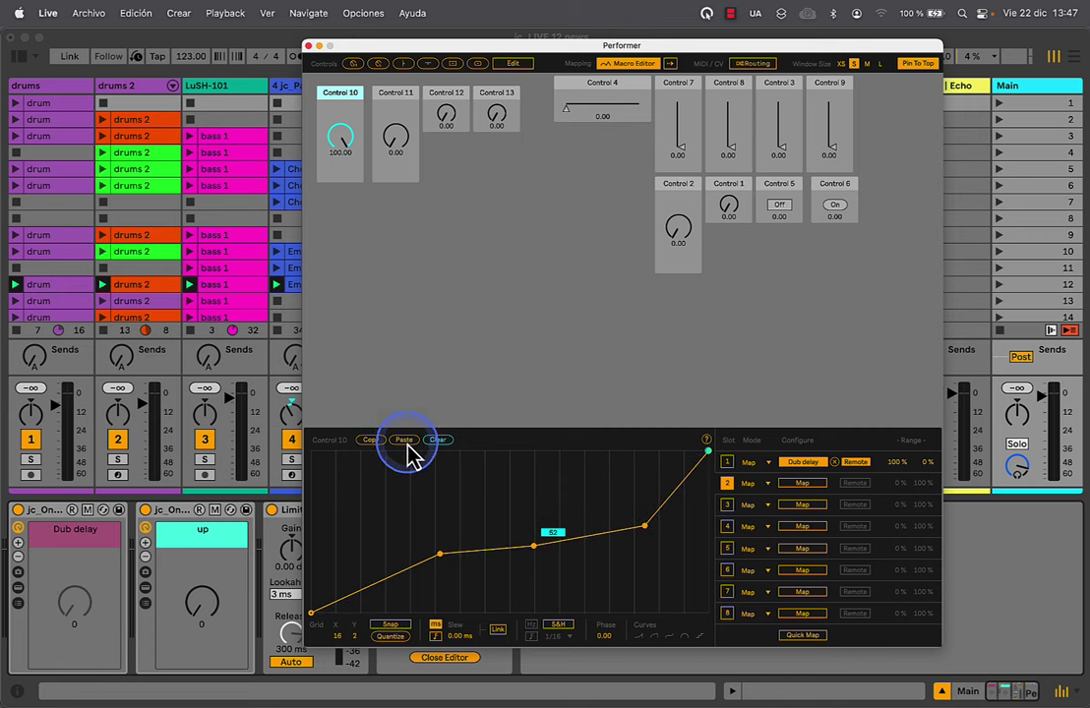
{"action": "left_click", "coordinate": [803, 484]}
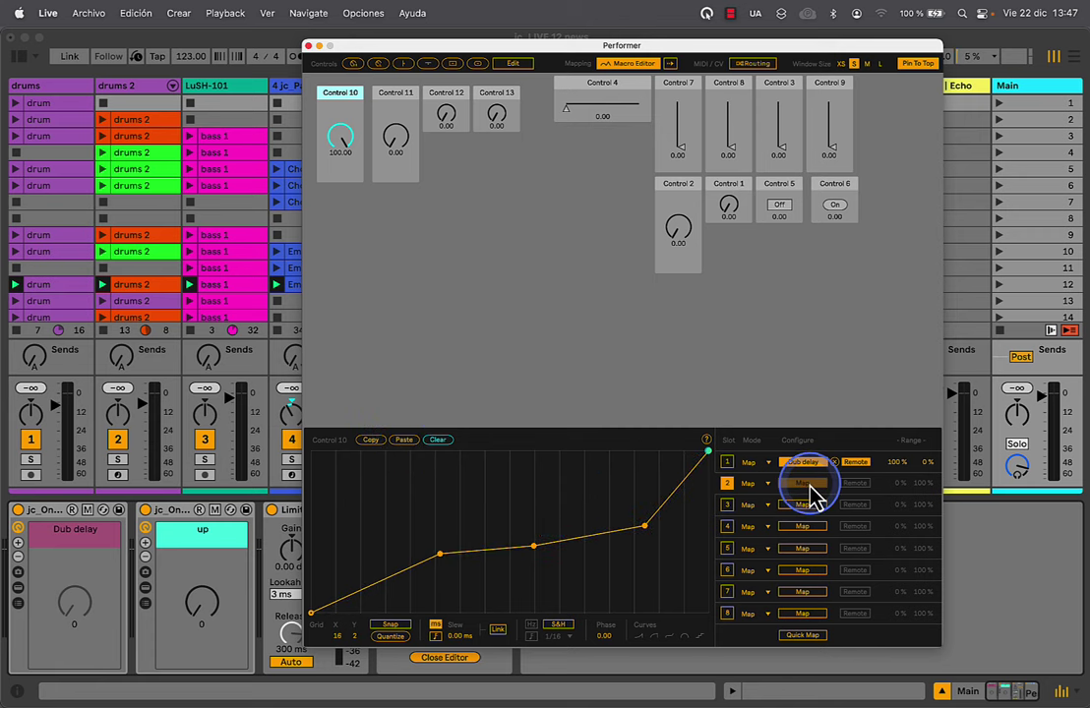
{"action": "left_click", "coordinate": [197, 612]}
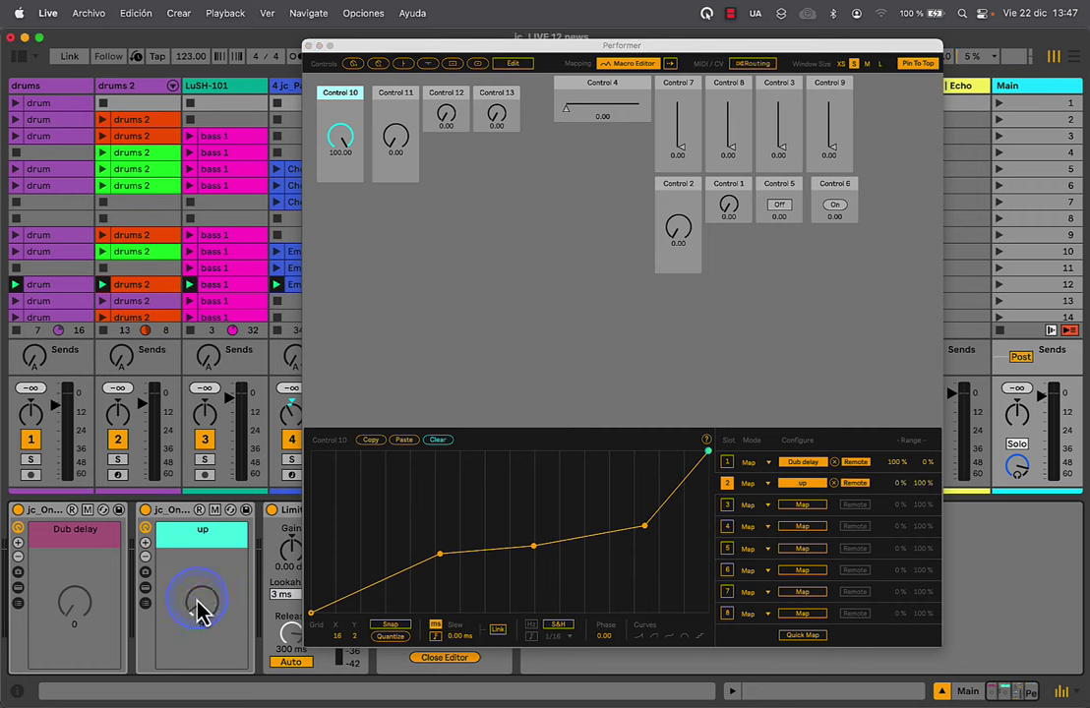
{"action": "left_click_drag", "start_coordinate": [200, 612], "coordinate": [202, 605]}
{"action": "right_click", "coordinate": [340, 99]}
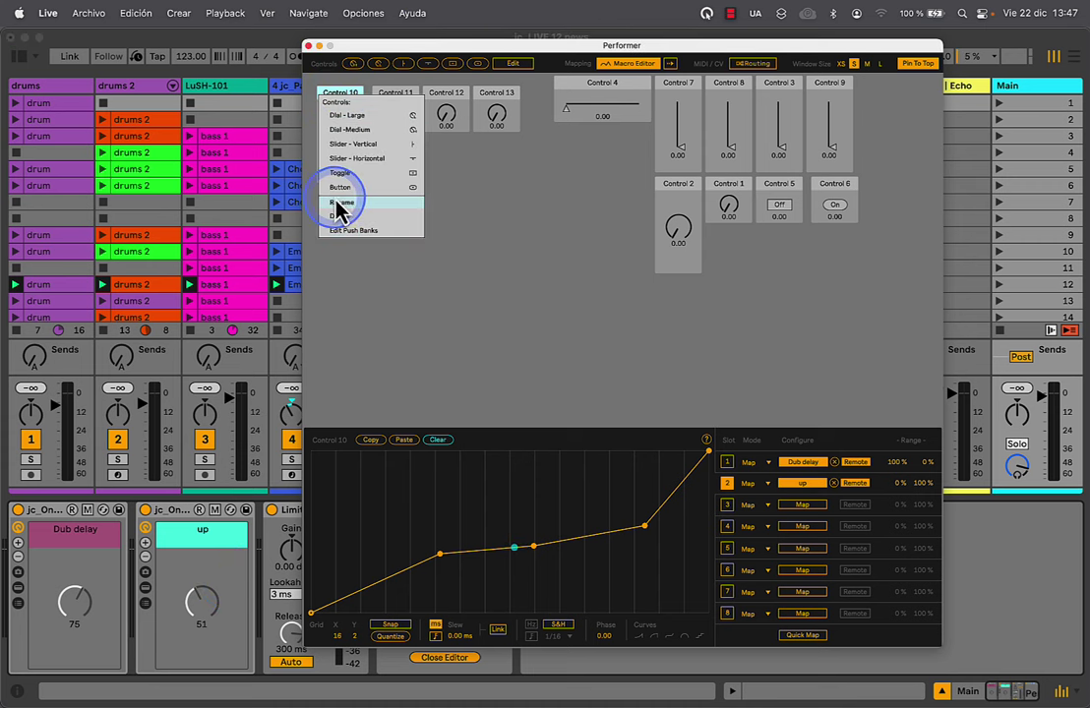
{"action": "left_click", "coordinate": [460, 217]}
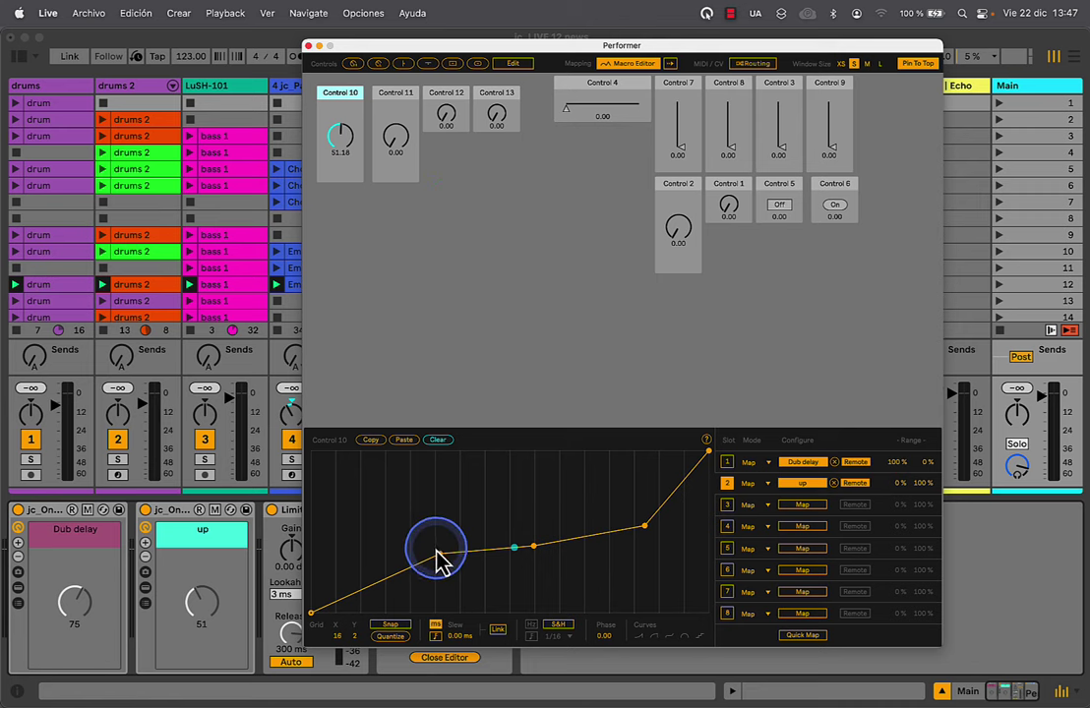
Raise slot 2's first inner curve point to 124 near the start, and add a point lowered to 20 past the middle
{"action": "left_click_drag", "start_coordinate": [439, 554], "coordinate": [360, 459]}
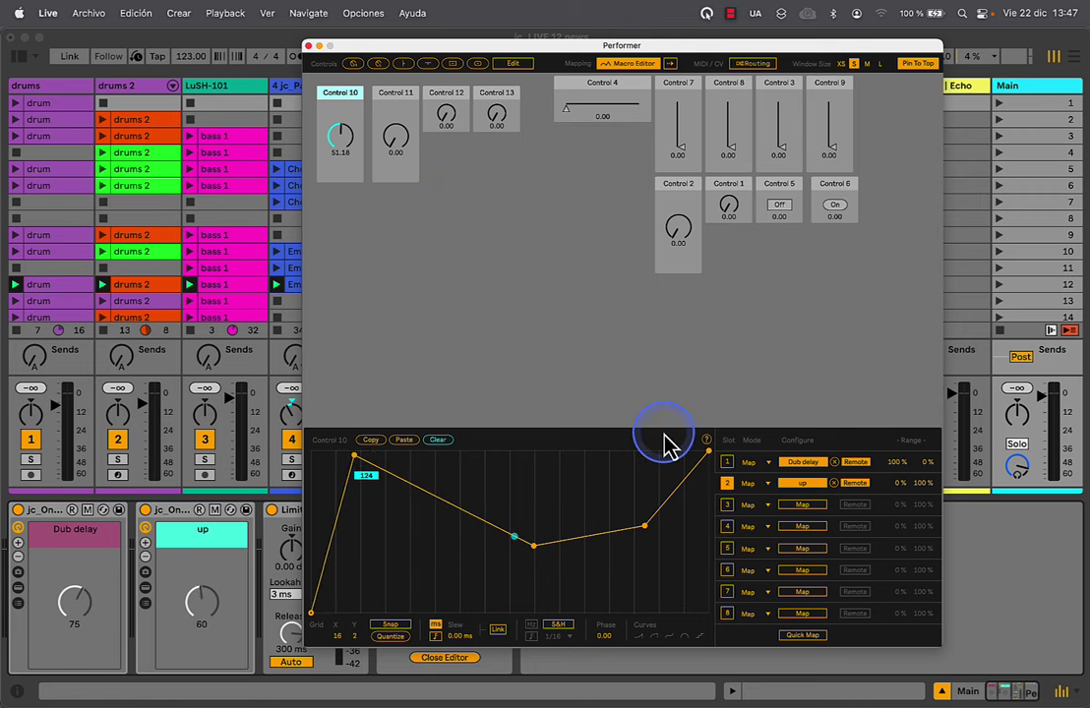
{"action": "left_click", "coordinate": [707, 440]}
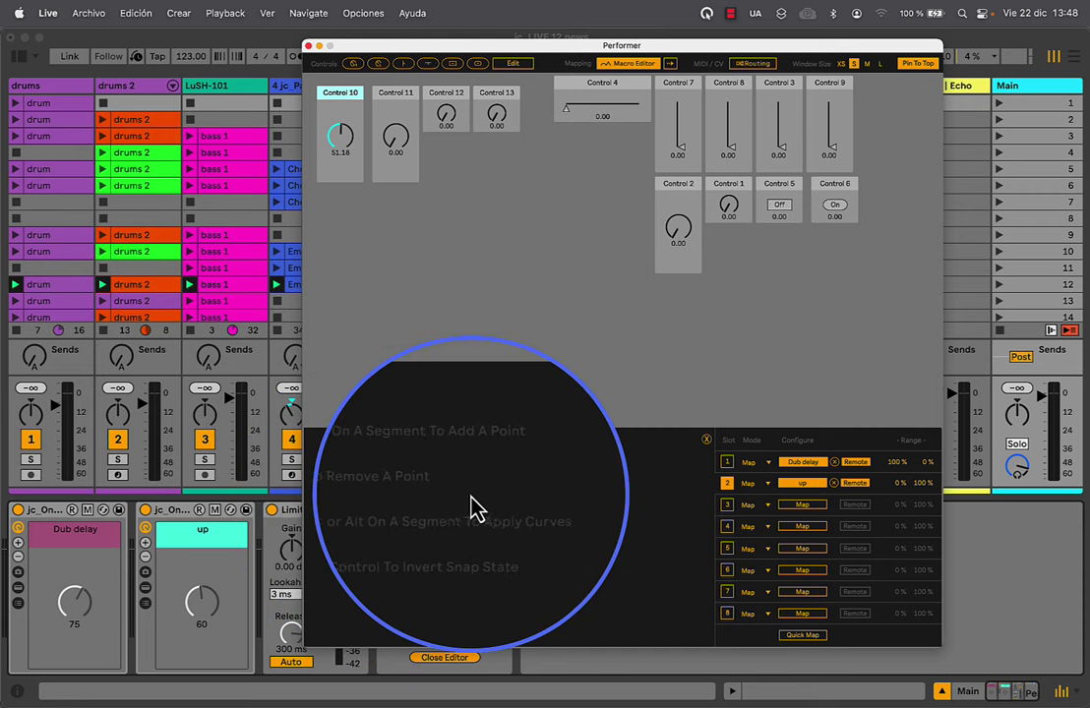
{"action": "left_click", "coordinate": [705, 441]}
{"action": "left_click", "coordinate": [598, 536]}
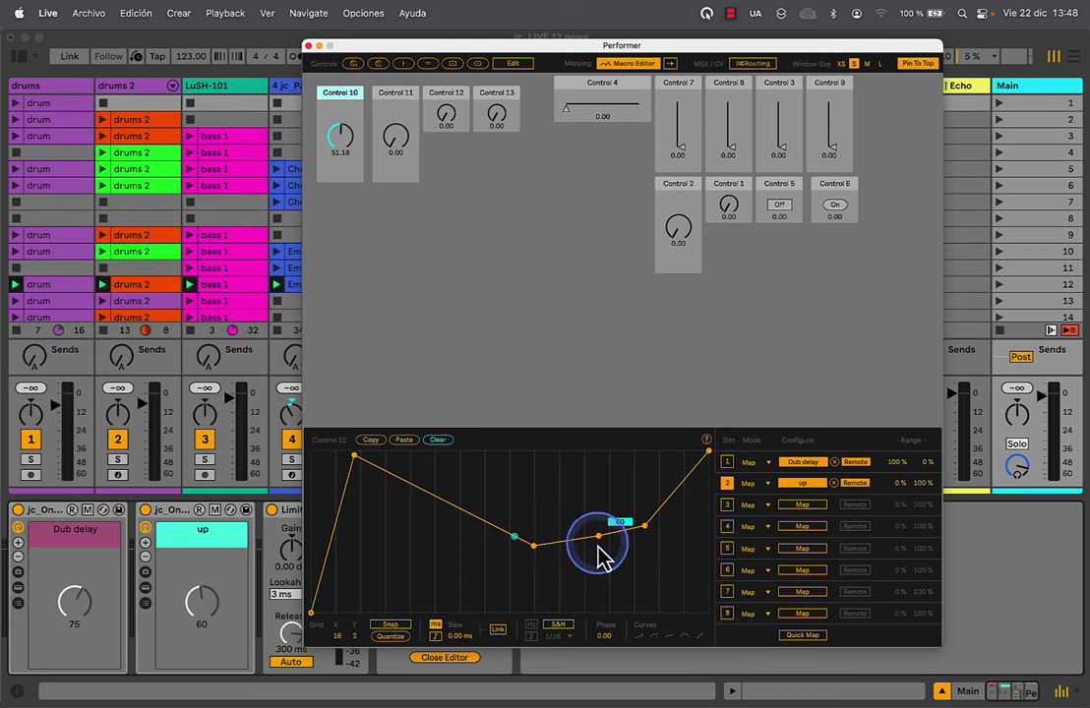
{"action": "left_click_drag", "start_coordinate": [597, 543], "coordinate": [610, 588]}
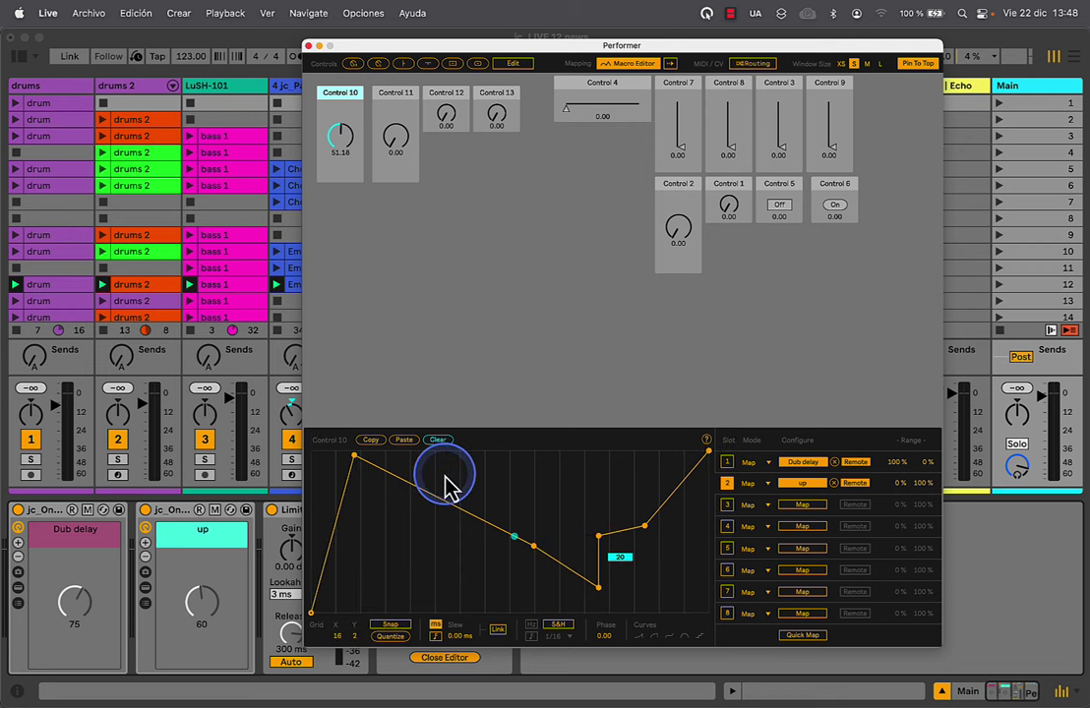
Consult the curve editing help and remove every point after the early peak from slot 2's curve
{"action": "left_click", "coordinate": [706, 440]}
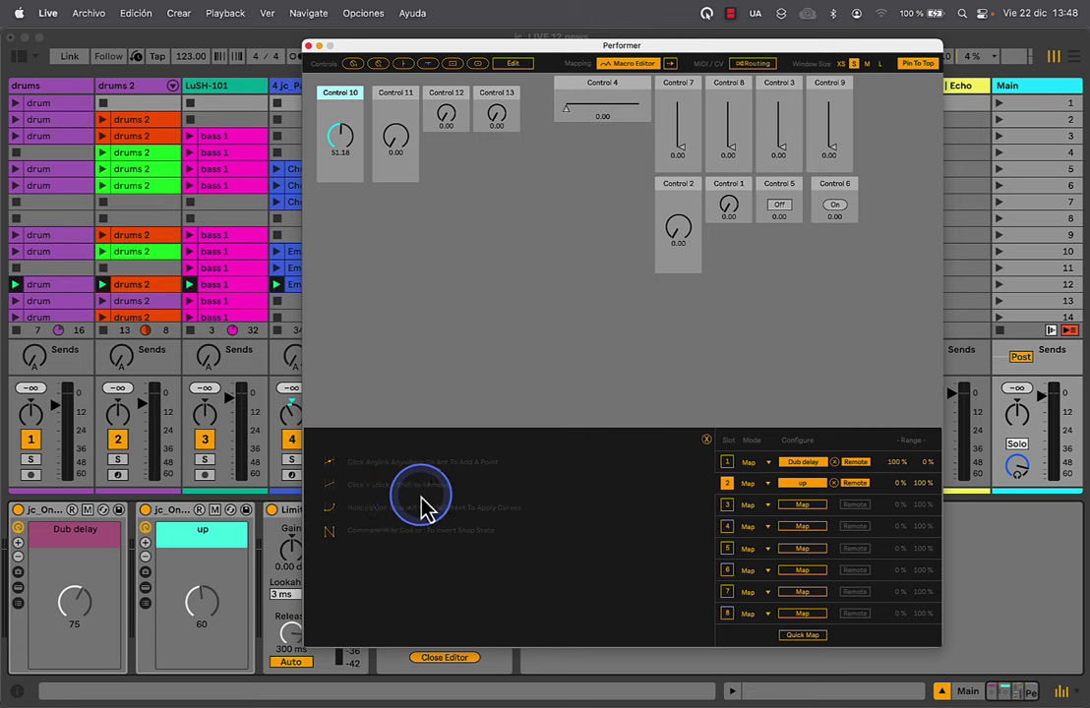
{"action": "left_click", "coordinate": [706, 441]}
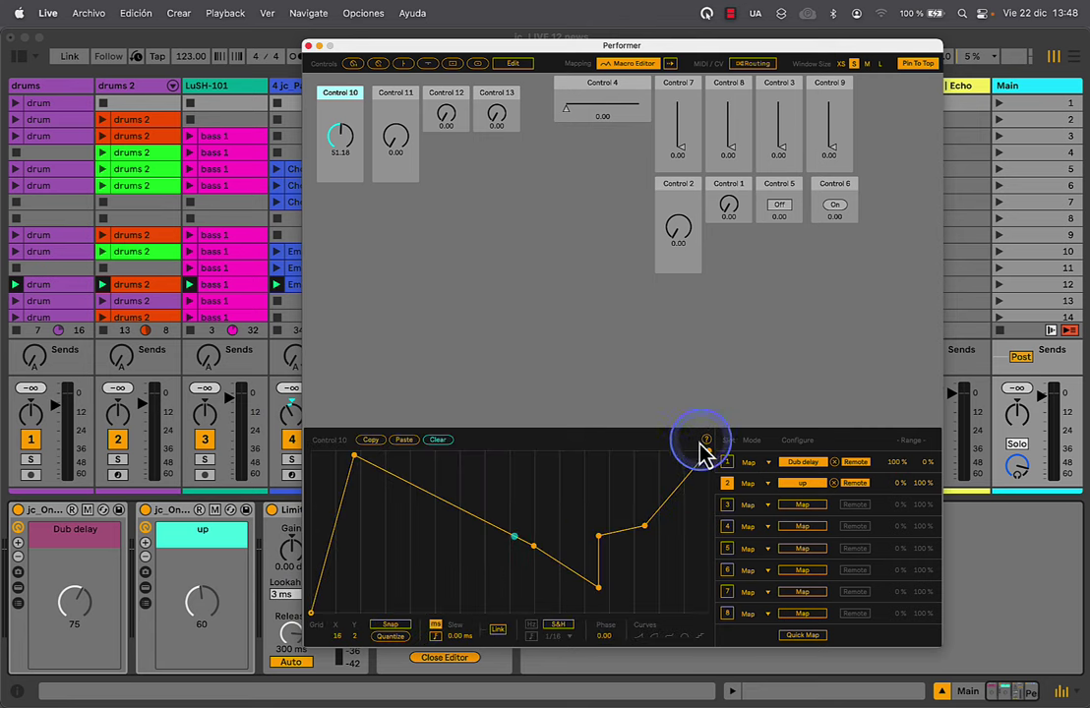
{"action": "left_click", "coordinate": [515, 539]}
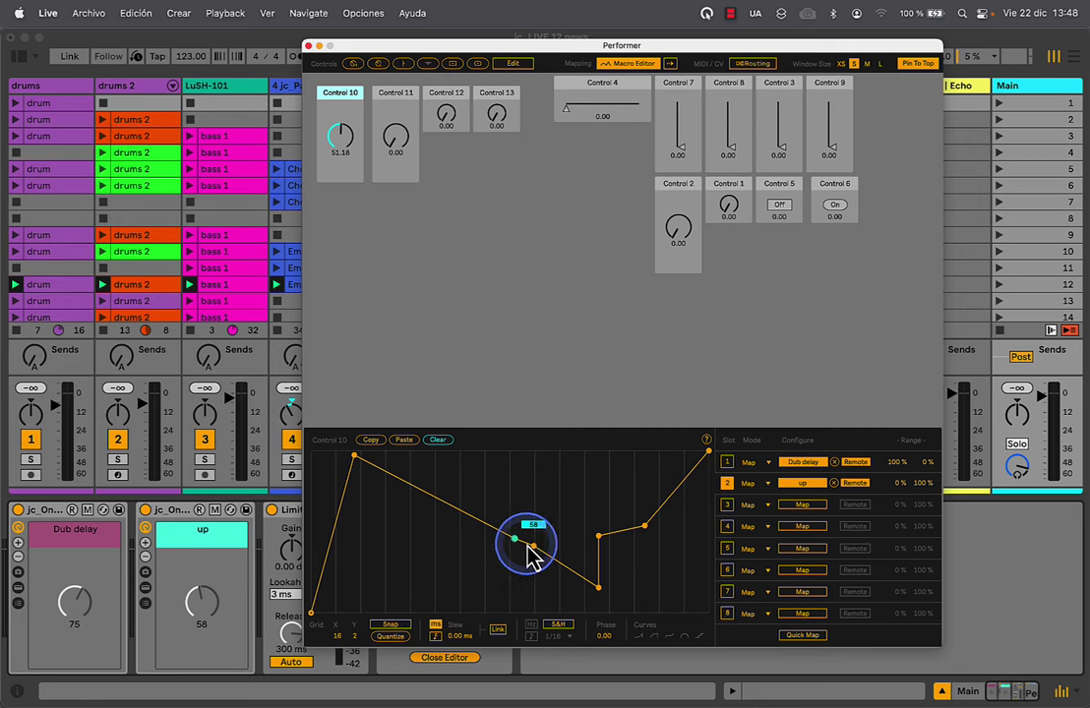
{"action": "left_click", "coordinate": [529, 546], "text": "shift"}
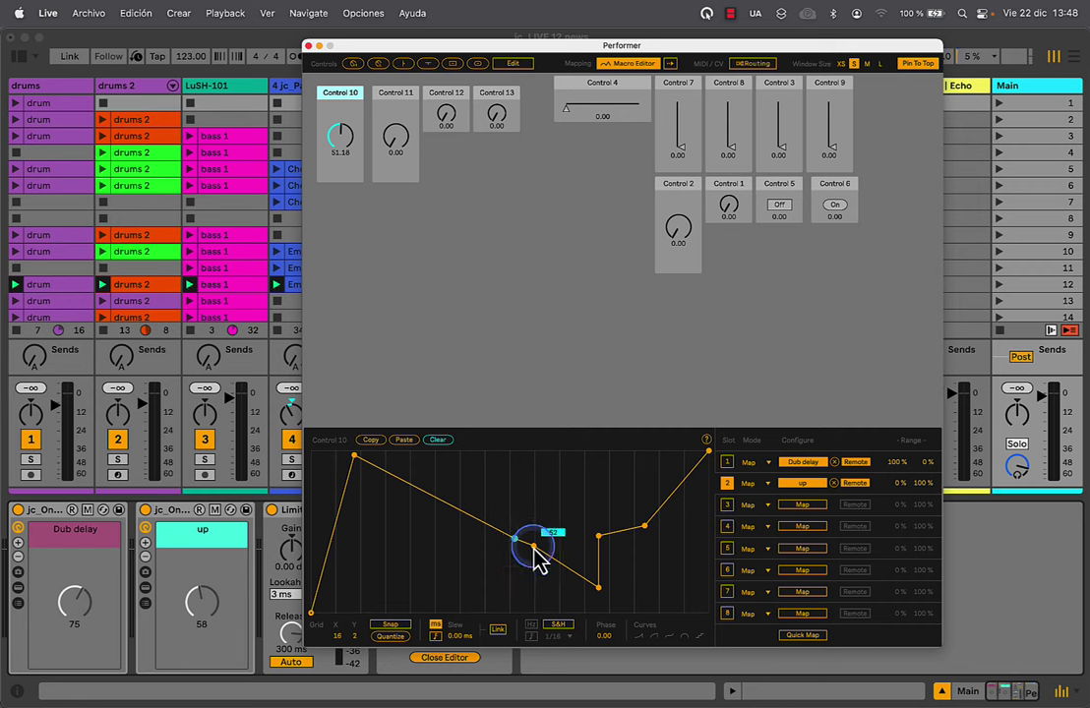
{"action": "left_click", "coordinate": [533, 548], "text": "shift"}
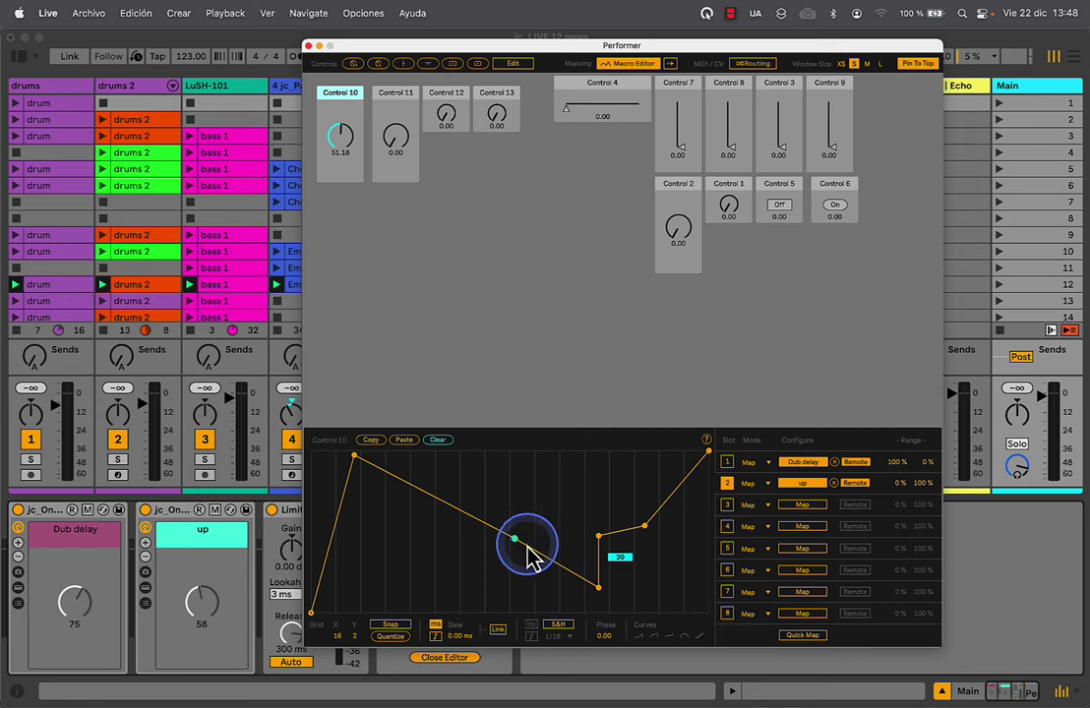
{"action": "left_click", "coordinate": [600, 538], "text": "shift"}
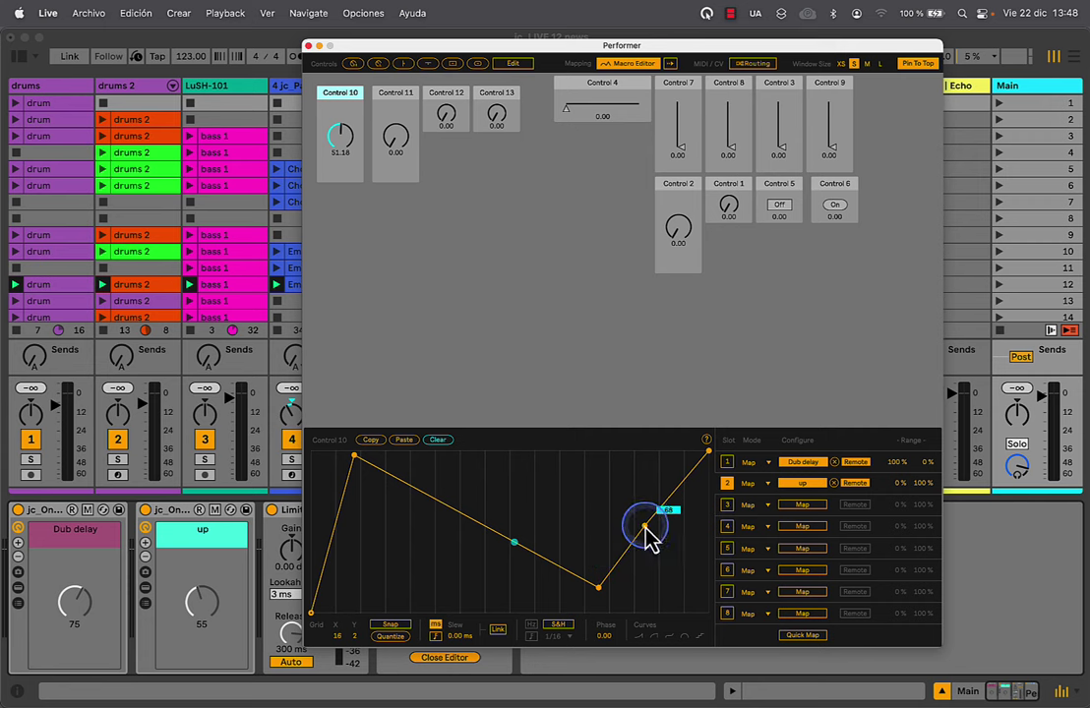
{"action": "left_click", "coordinate": [646, 529], "text": "shift"}
{"action": "double_click", "coordinate": [710, 454]}
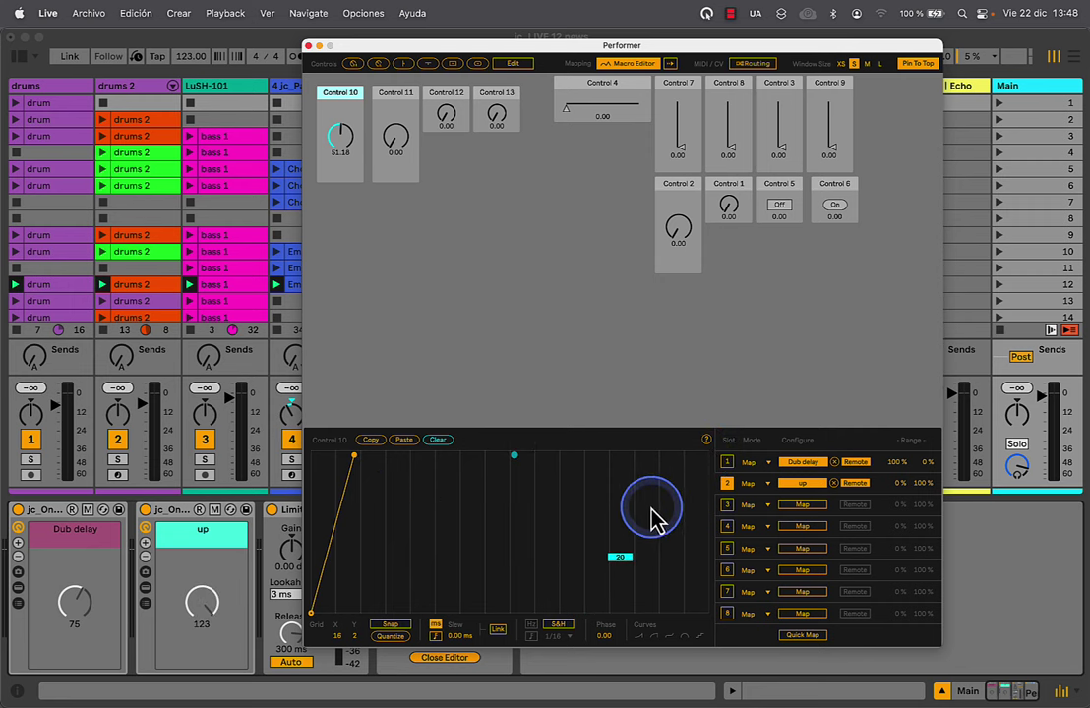
Move slot 2's remaining upper curve point to 122 near the end of the graph, and bend the segment upward
{"action": "left_click", "coordinate": [706, 441]}
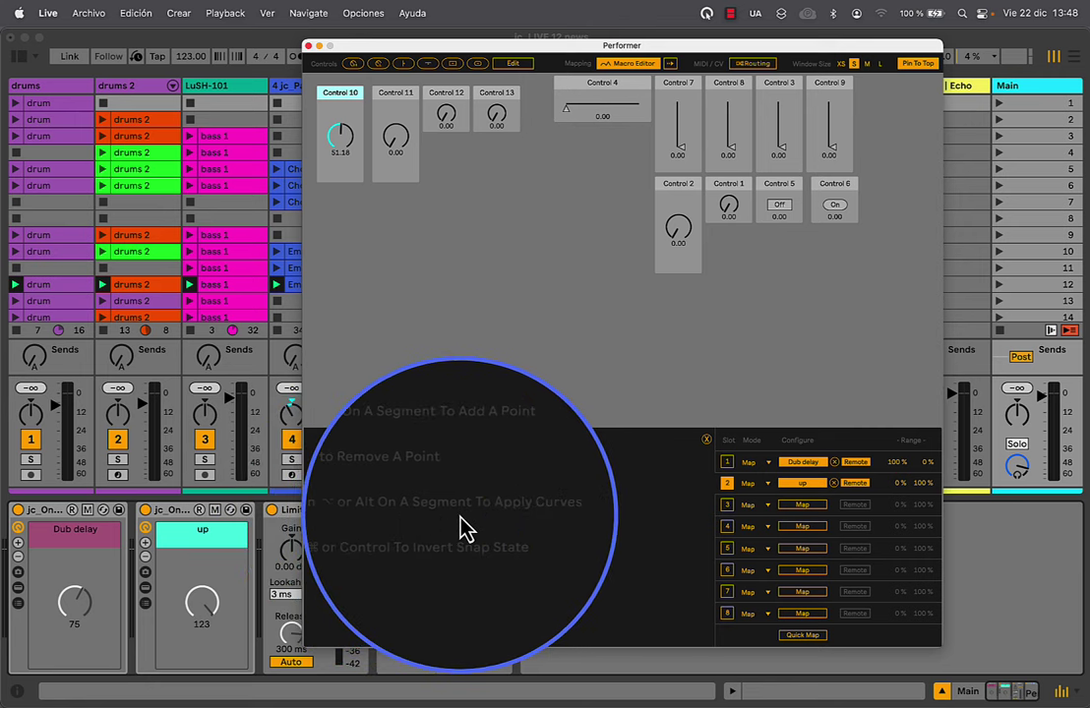
{"action": "left_click", "coordinate": [707, 441]}
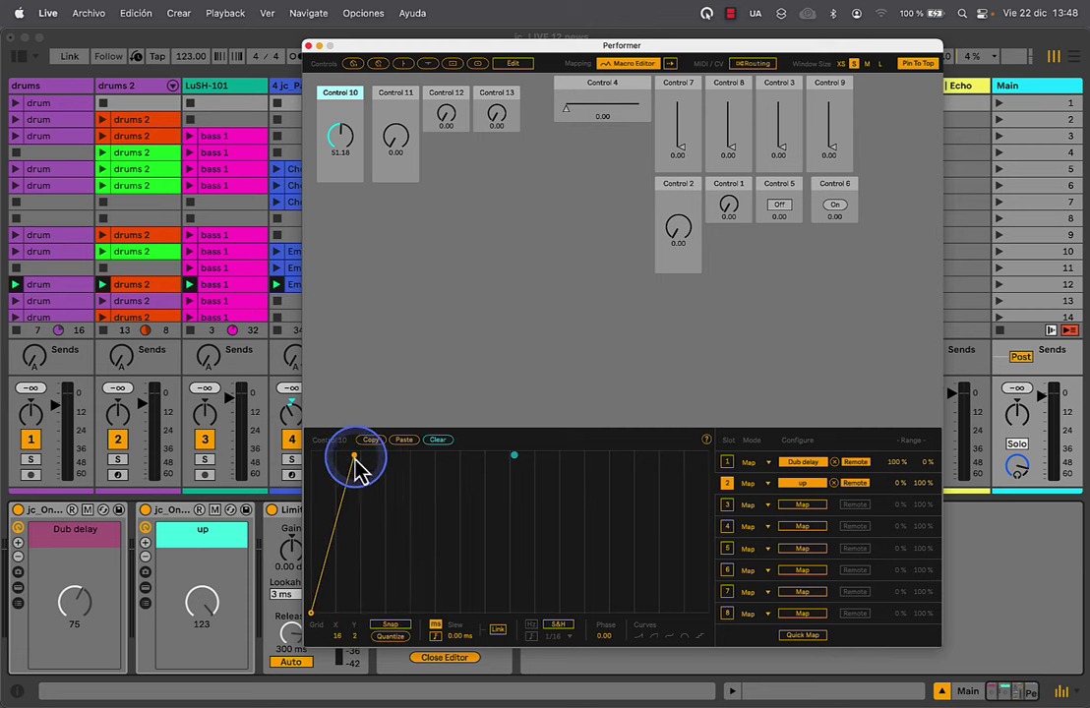
{"action": "left_click_drag", "start_coordinate": [358, 470], "coordinate": [668, 474]}
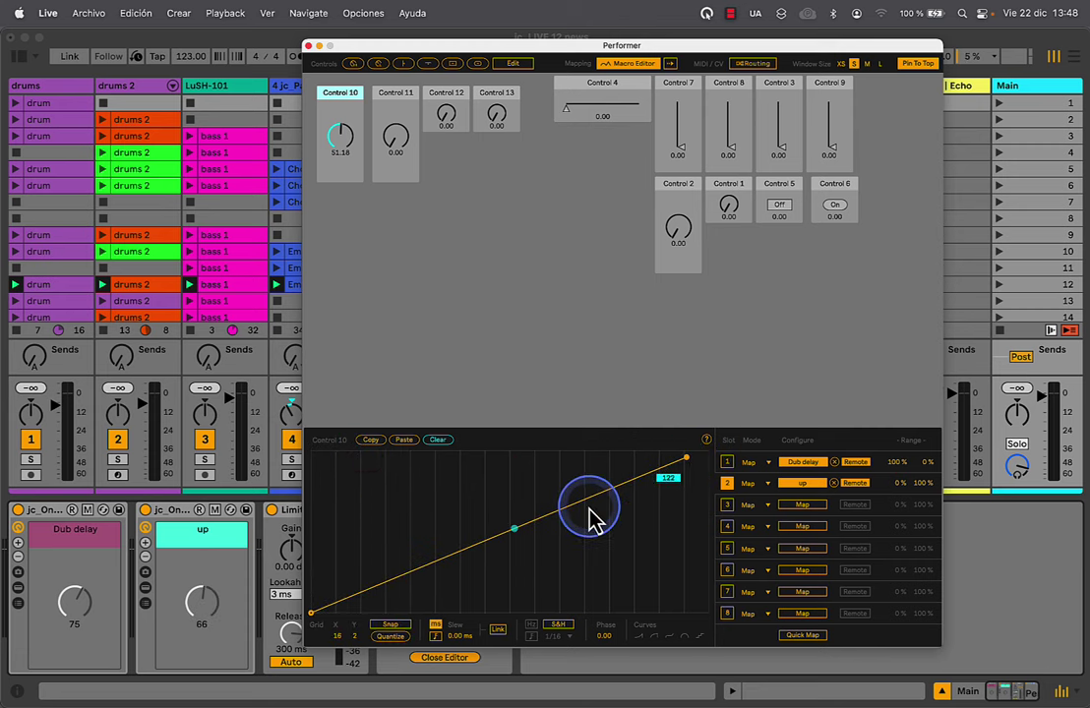
{"action": "mouse_move", "coordinate": [594, 504]}
{"action": "left_mouse_down"}
{"action": "mouse_move", "coordinate": [596, 521]}
{"action": "mouse_move", "coordinate": [595, 492]}
{"action": "mouse_move", "coordinate": [594, 521]}
{"action": "mouse_move", "coordinate": [598, 510]}
{"action": "left_mouse_up"}
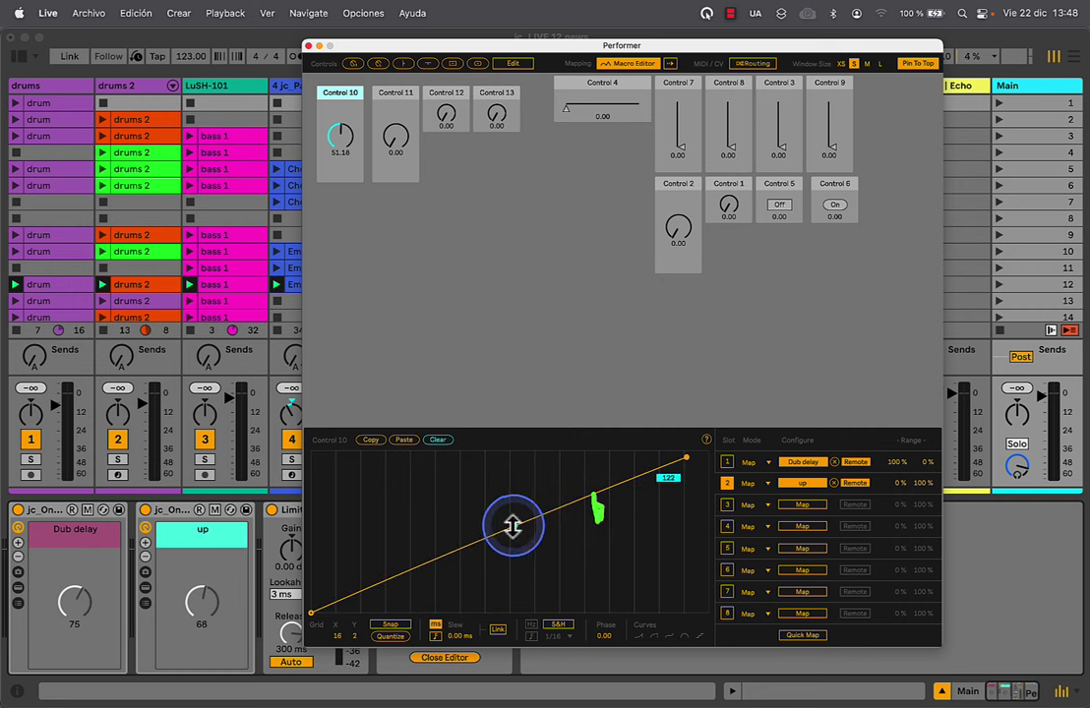
{"action": "mouse_move", "coordinate": [513, 528]}
{"action": "left_mouse_down"}
{"action": "mouse_move", "coordinate": [512, 539]}
{"action": "mouse_move", "coordinate": [514, 506]}
{"action": "left_mouse_up"}
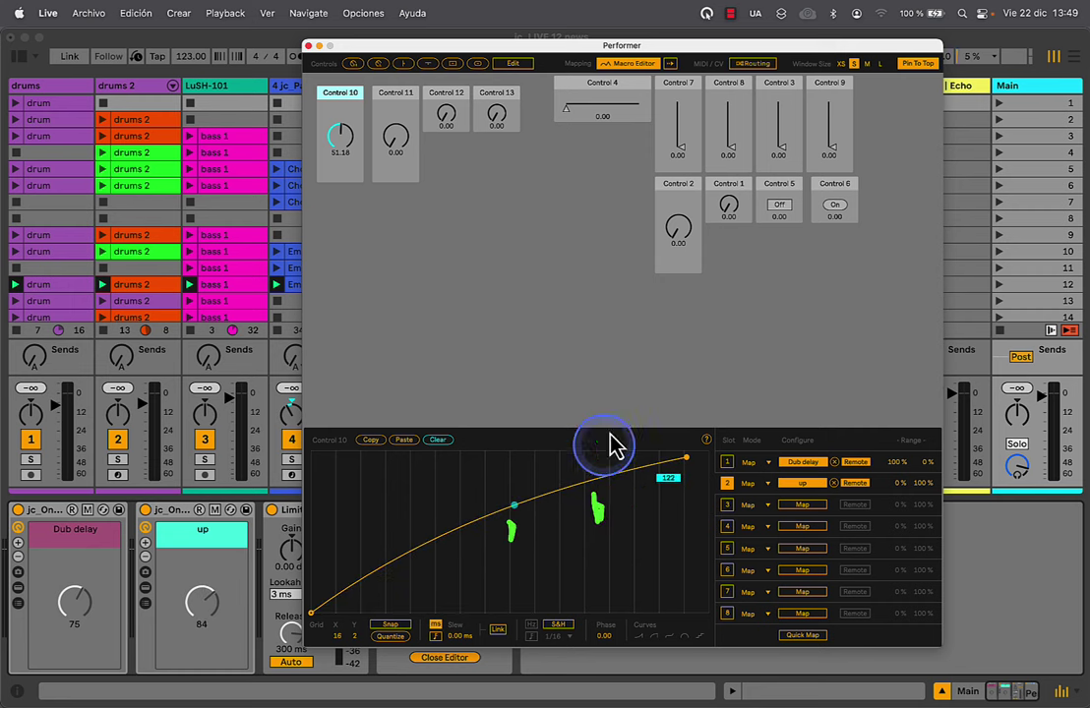
Switch off the Drawing and Spotlight functions in the Pro Mouse utility
{"action": "left_click", "coordinate": [707, 14]}
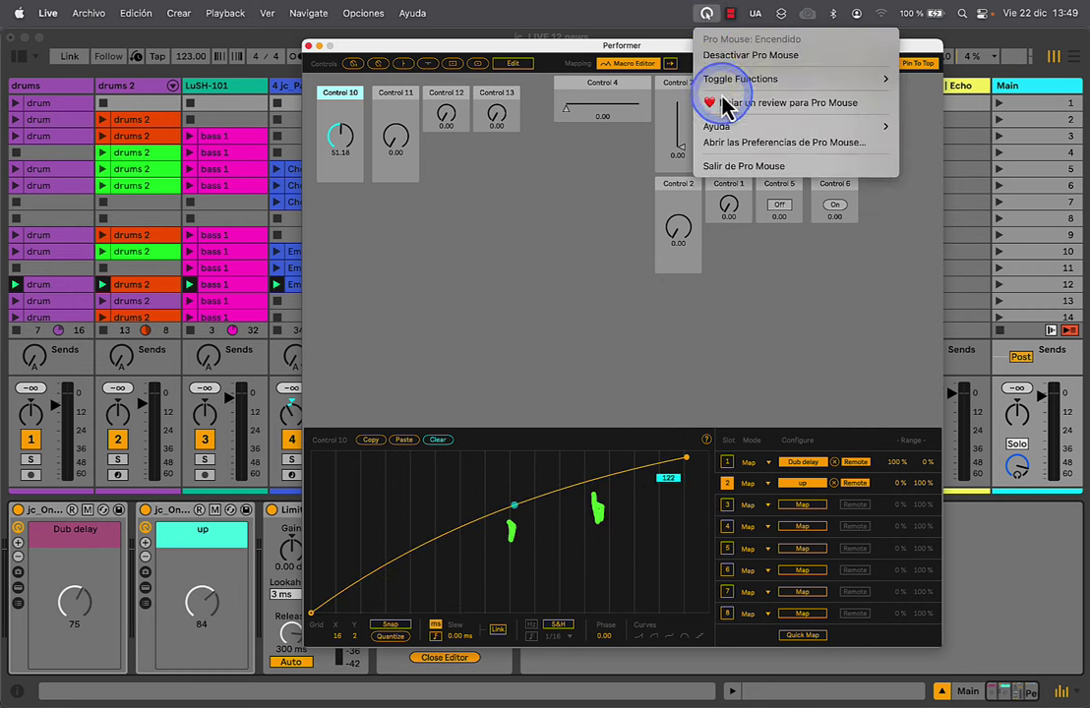
{"action": "mouse_move", "coordinate": [733, 79]}
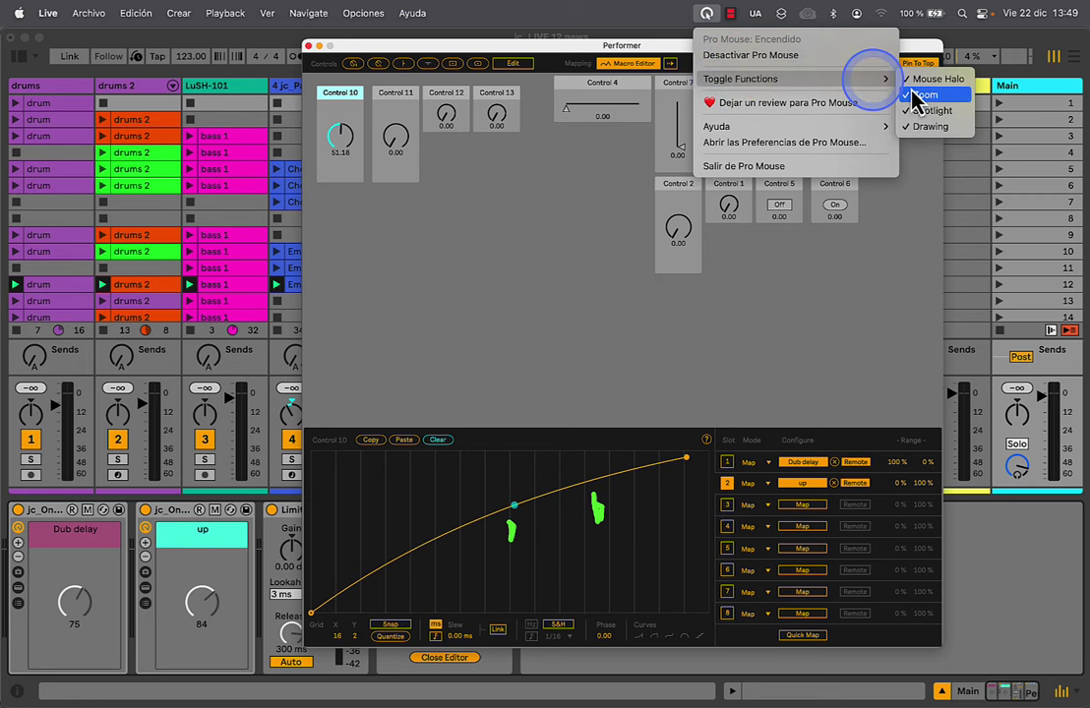
{"action": "left_click", "coordinate": [912, 127]}
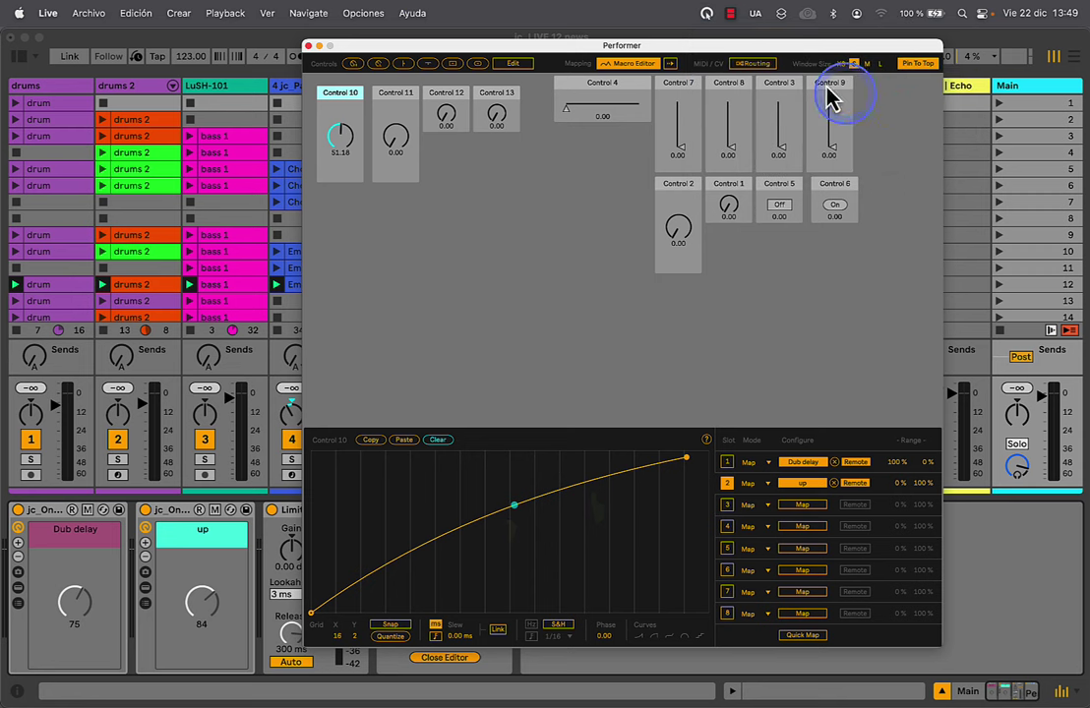
{"action": "left_click", "coordinate": [707, 15]}
{"action": "mouse_move", "coordinate": [745, 78]}
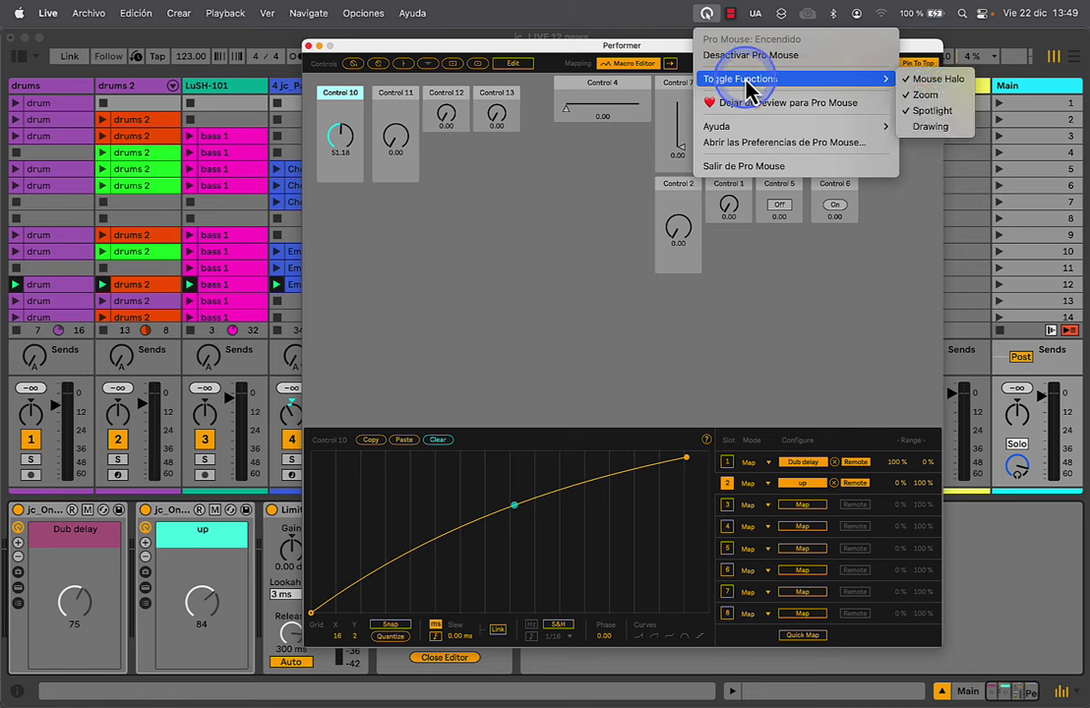
{"action": "left_click", "coordinate": [921, 113]}
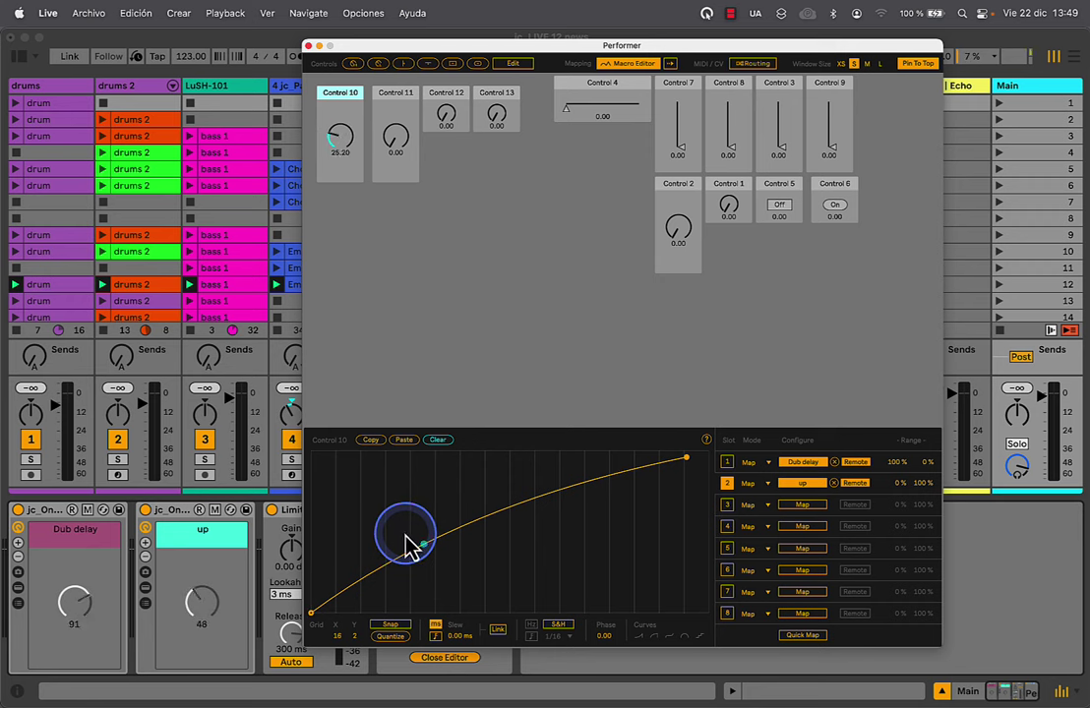
Clear slot 2's curve on Control 10 and remove the Dub delay and up mappings
{"action": "left_click", "coordinate": [441, 442]}
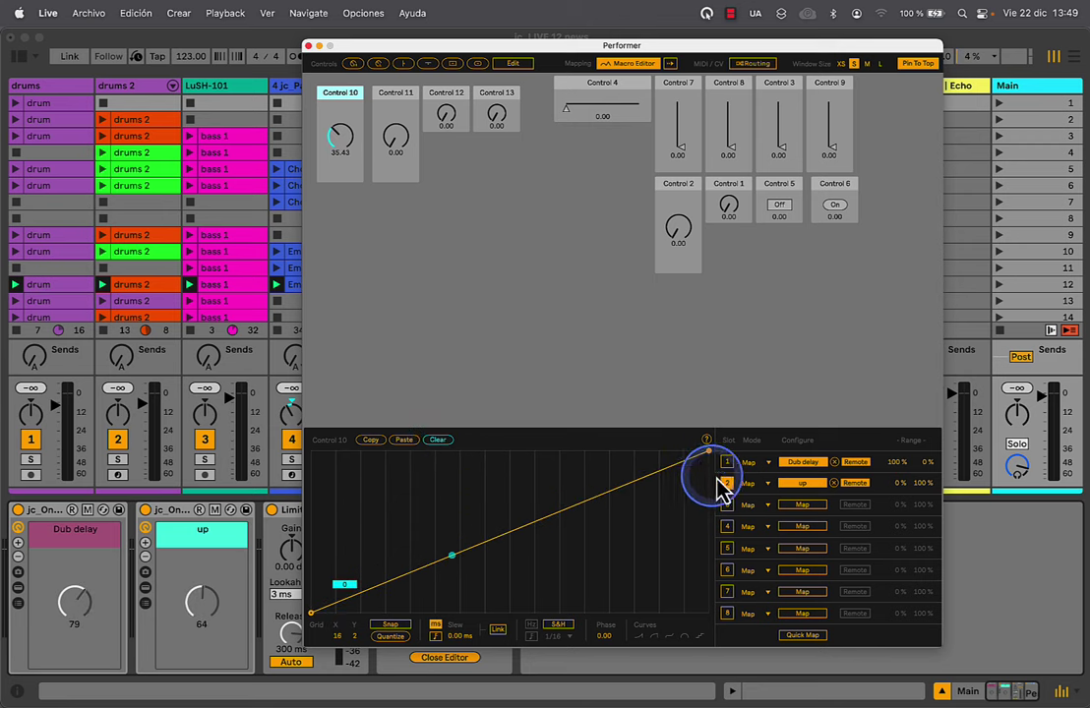
{"action": "left_click", "coordinate": [834, 463]}
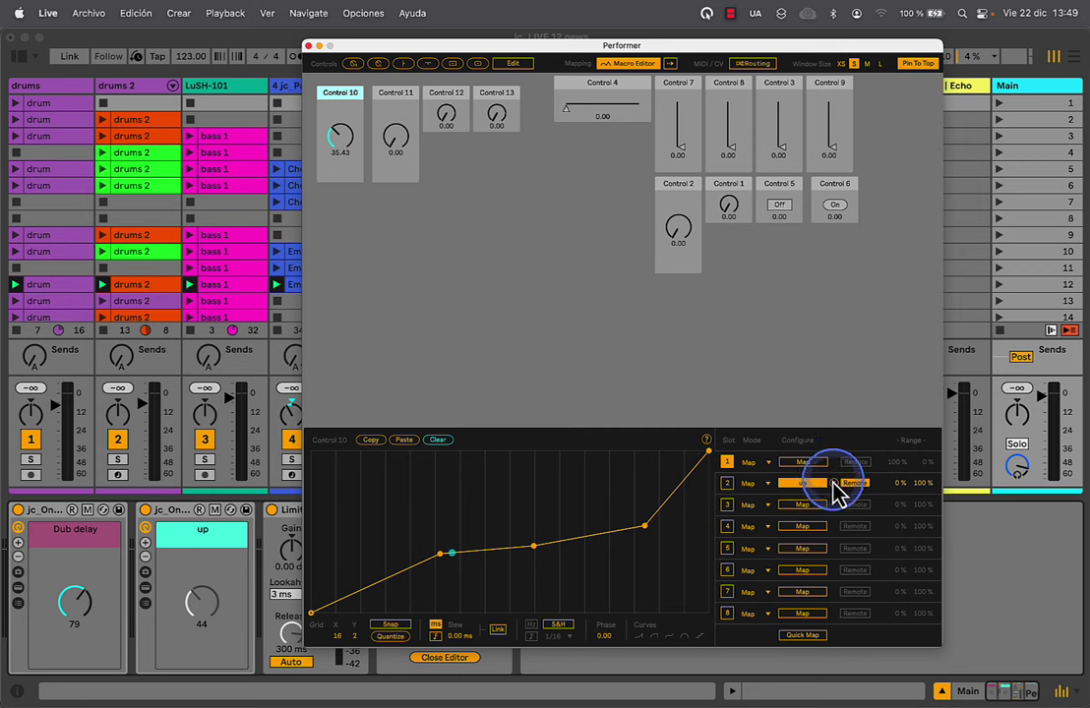
{"action": "left_click", "coordinate": [833, 483]}
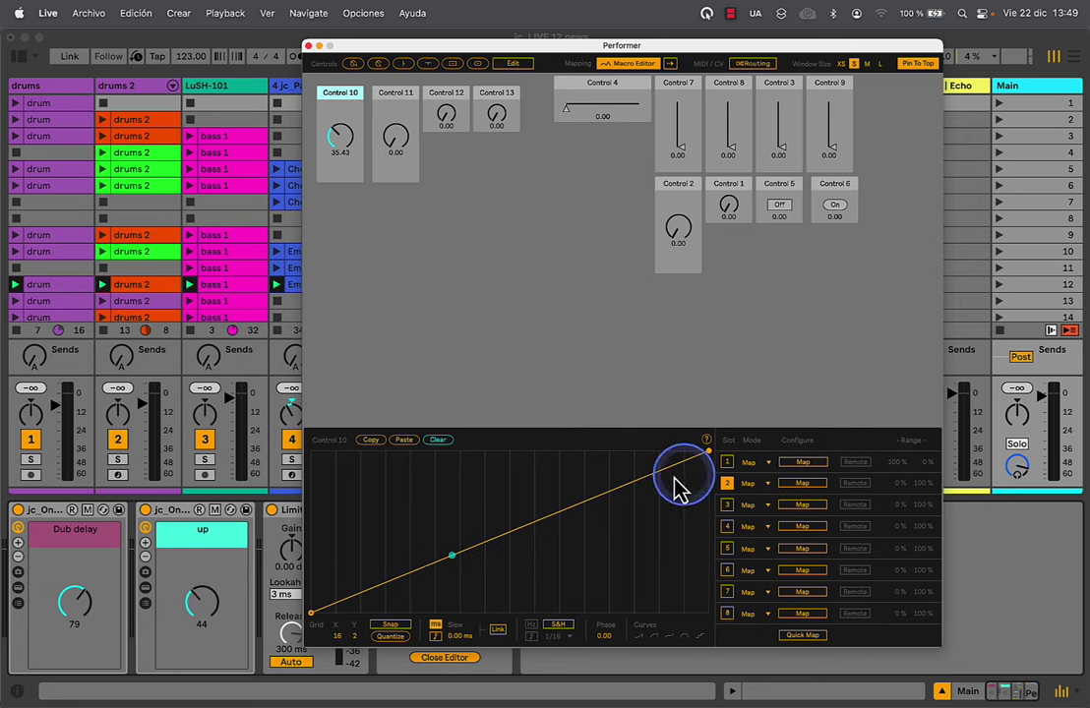
Consult the curve editing help and draw a zigzag in slot 2's curve, alternating between full-height peaks and points at 0
{"action": "left_click", "coordinate": [705, 441]}
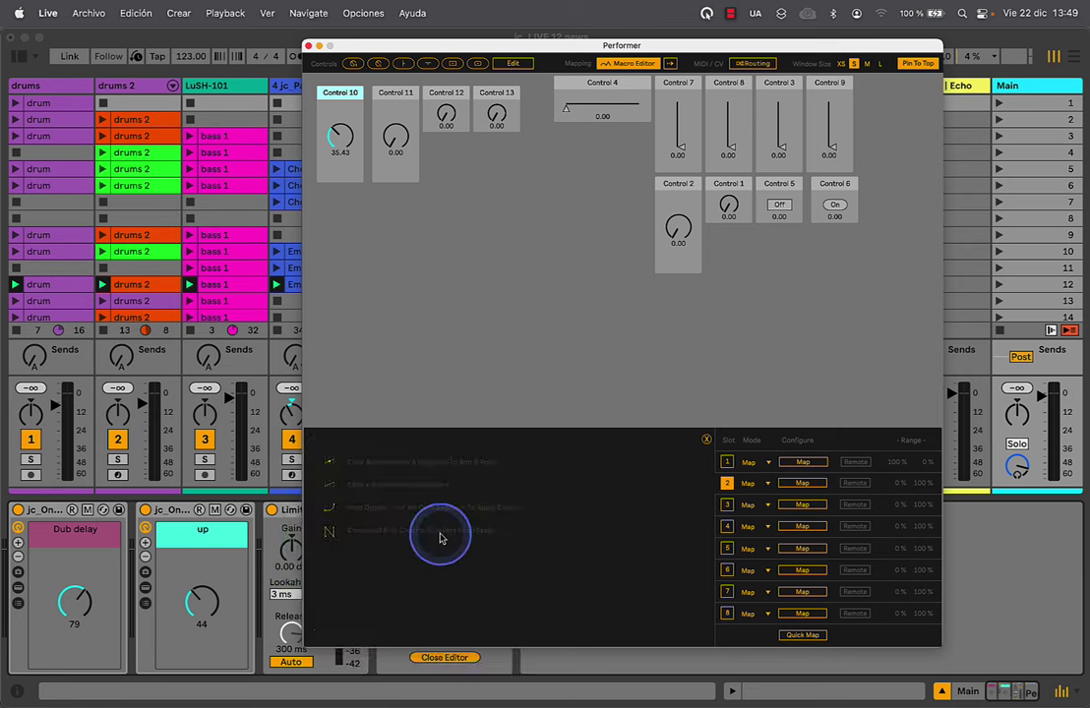
{"action": "left_click", "coordinate": [706, 440]}
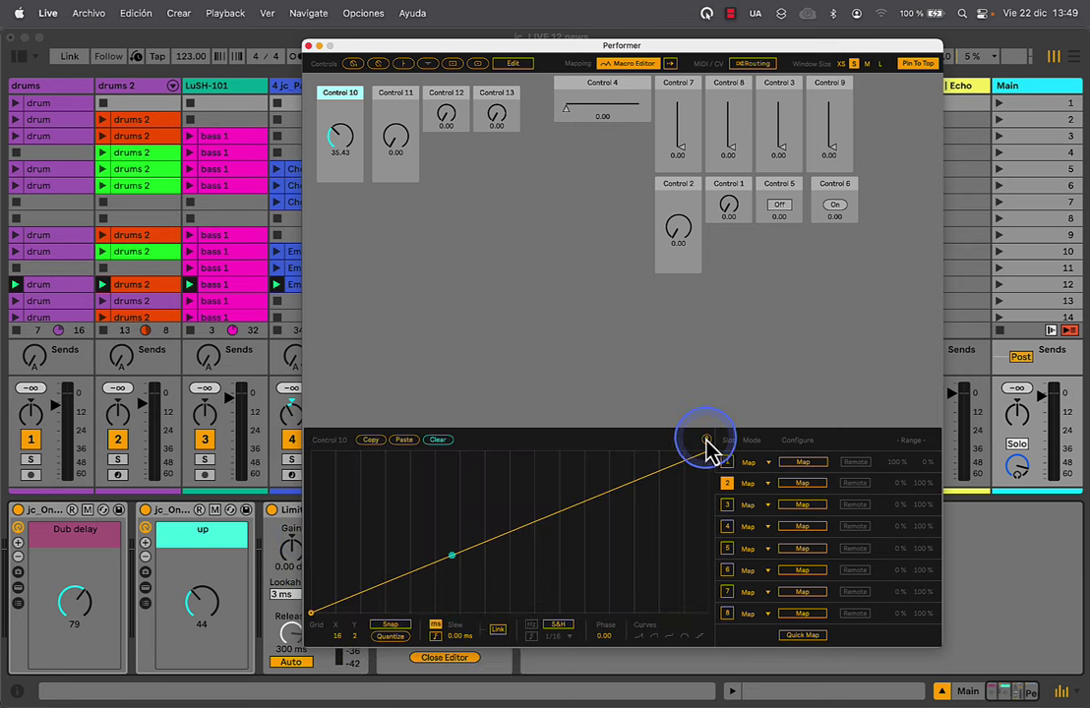
{"action": "left_click_drag", "start_coordinate": [450, 557], "coordinate": [463, 644]}
{"action": "left_click", "coordinate": [554, 440]}
{"action": "left_click_drag", "start_coordinate": [554, 440], "coordinate": [622, 605]}
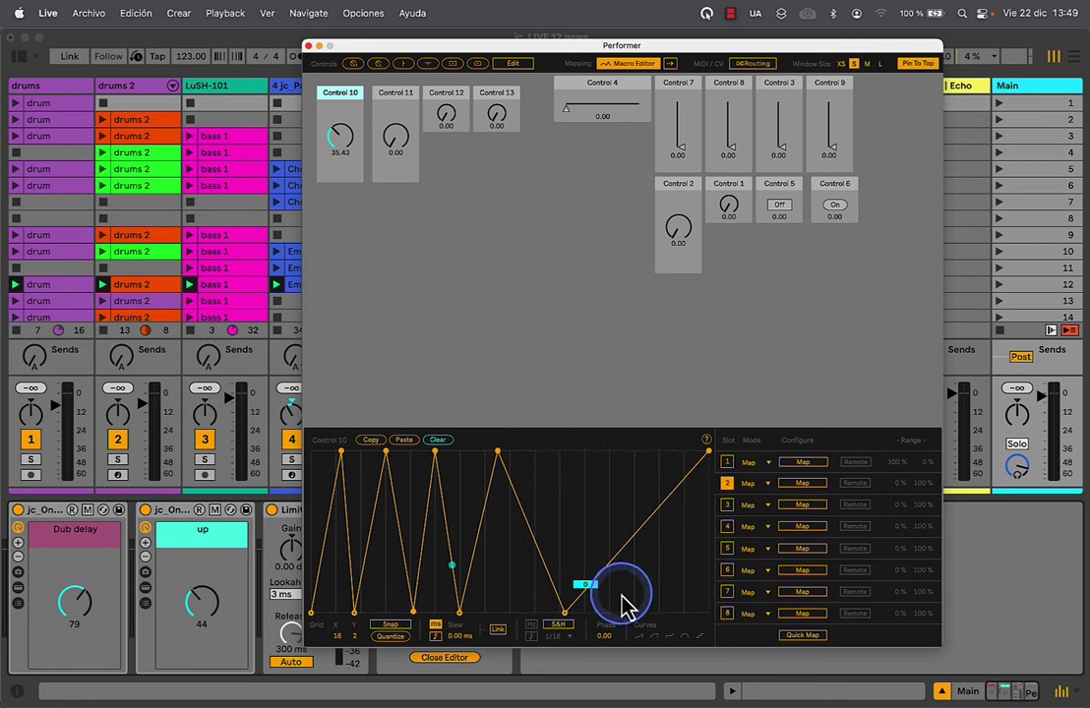
Extend slot 2's zigzag with points at 82 and 67, another full-height peak above the last zero point, and a point at 80
{"action": "left_click_drag", "start_coordinate": [588, 516], "coordinate": [581, 454]}
{"action": "left_click", "coordinate": [625, 526]}
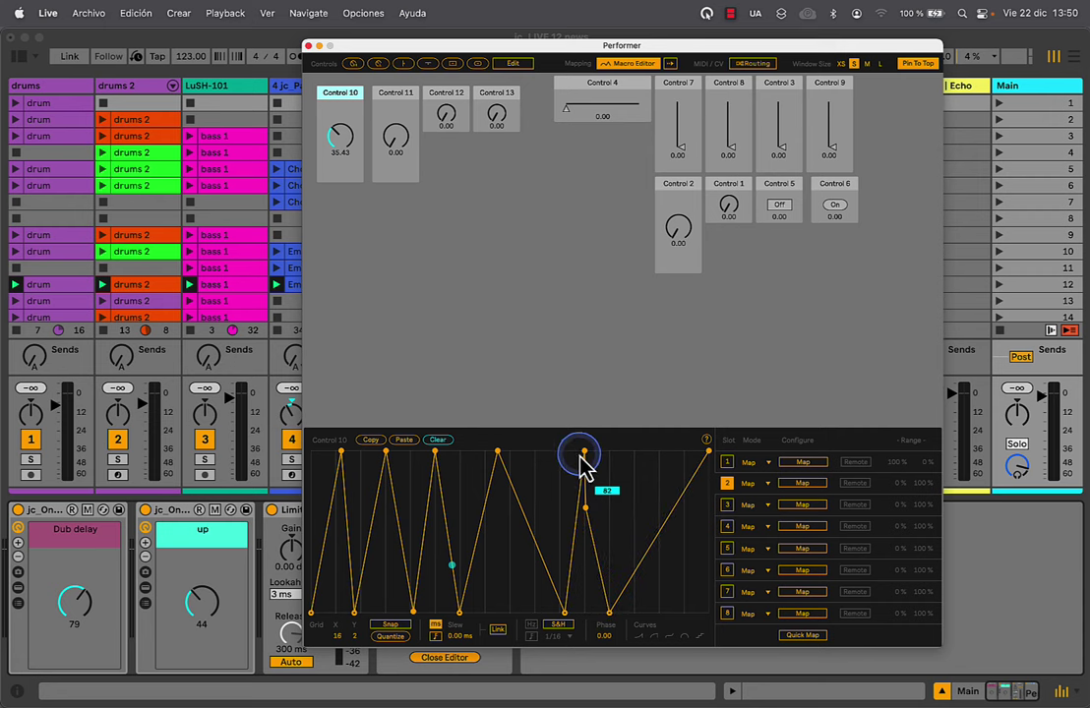
{"action": "left_click", "coordinate": [603, 511]}
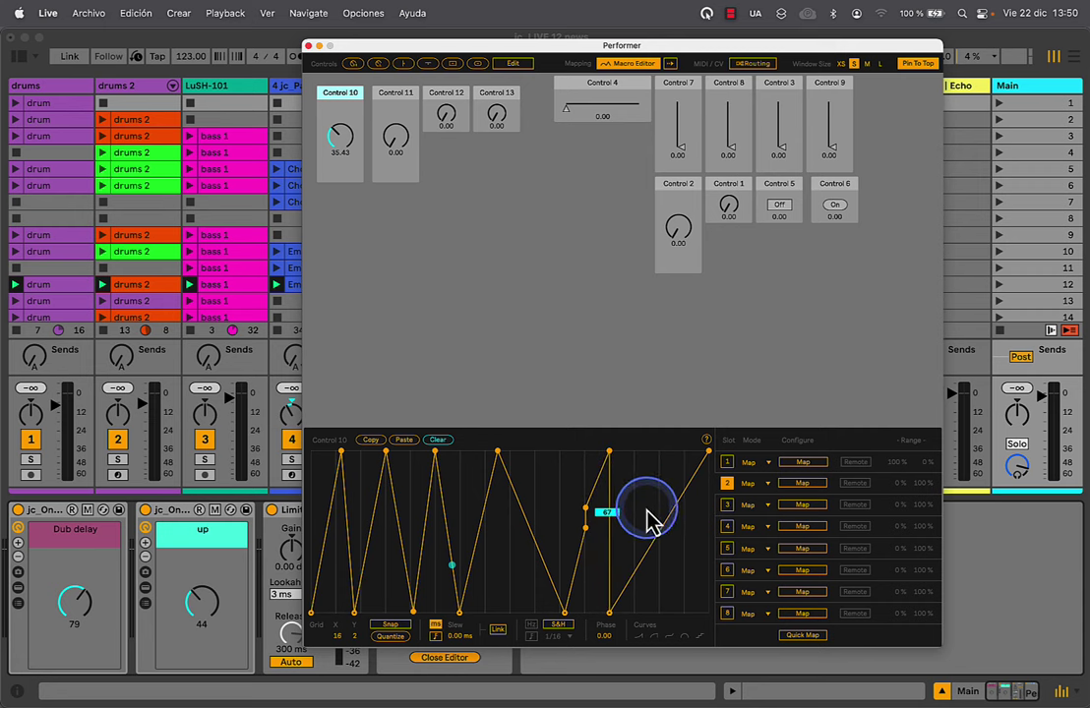
{"action": "mouse_move", "coordinate": [668, 523]}
{"action": "left_mouse_down"}
{"action": "mouse_move", "coordinate": [664, 544]}
{"action": "mouse_move", "coordinate": [653, 511]}
{"action": "left_mouse_up"}
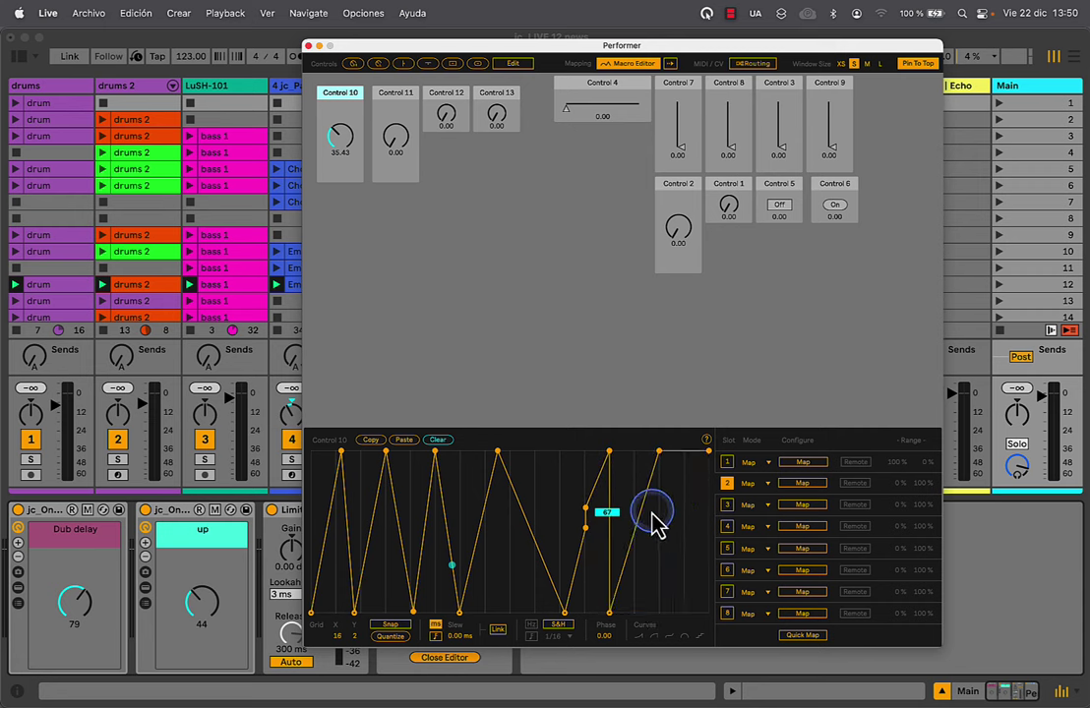
{"action": "left_click", "coordinate": [652, 511]}
{"action": "left_click", "coordinate": [609, 252]}
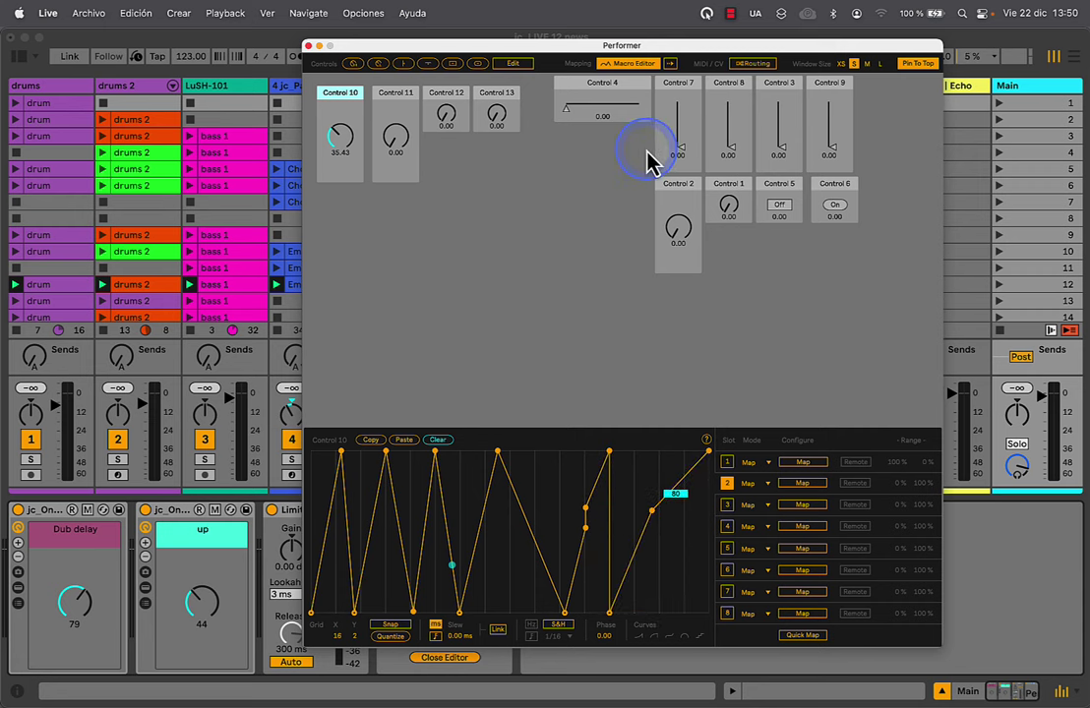
Select slot 1 of Control 7 and move the Performer window aside to uncover the track mixer
{"action": "left_click", "coordinate": [674, 98]}
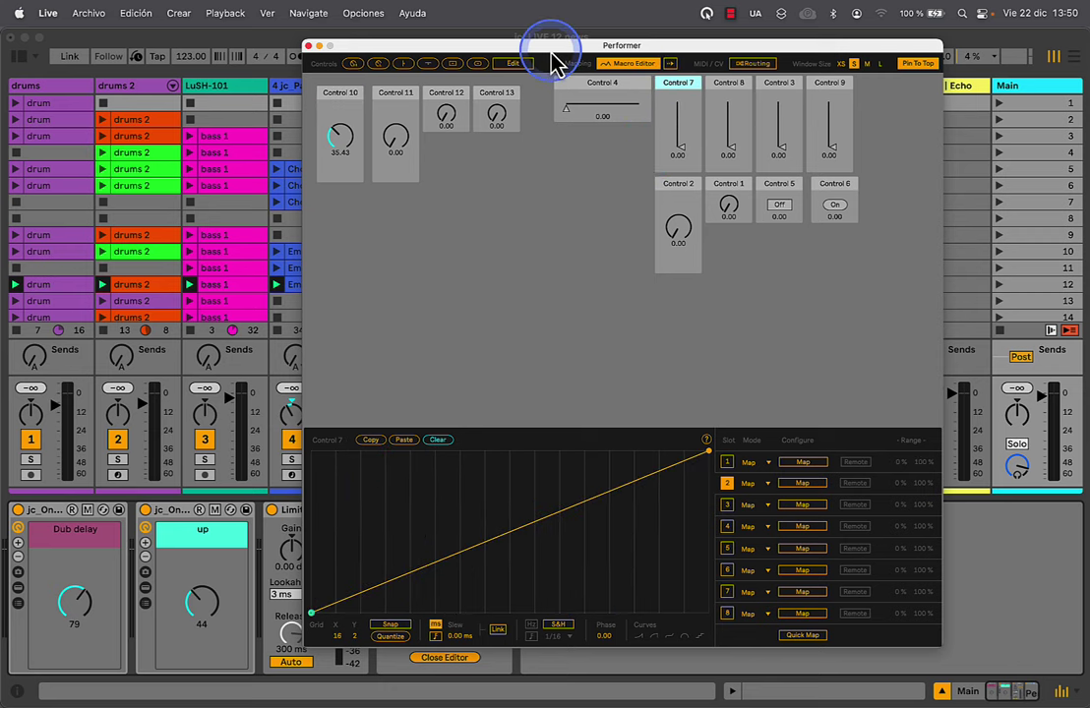
{"action": "left_click_drag", "start_coordinate": [556, 61], "coordinate": [674, 65]}
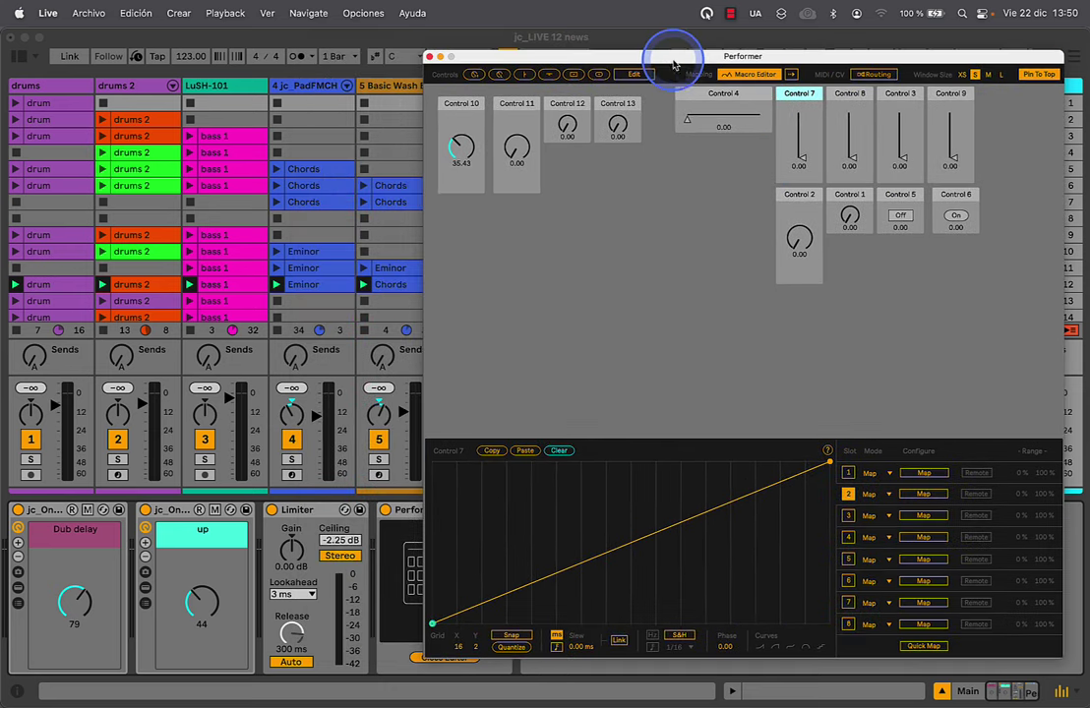
{"action": "left_click", "coordinate": [869, 474]}
{"action": "left_click", "coordinate": [870, 478]}
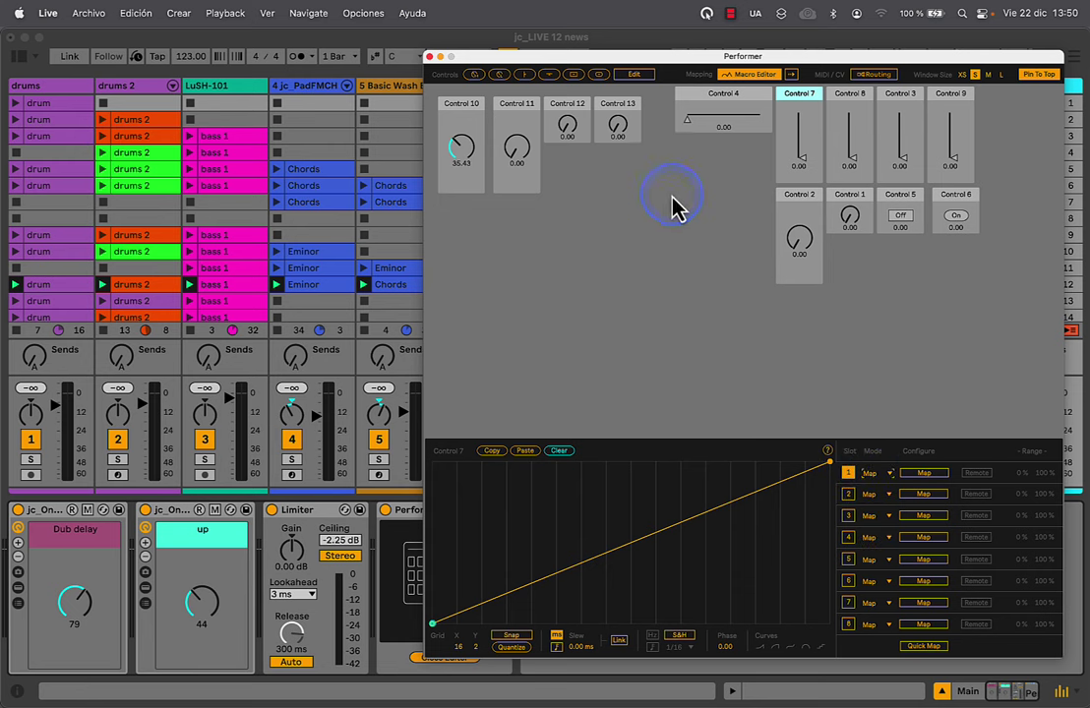
Draw a three-peak zigzag in slot 1's curve, with the last two peaks at 109 and drops to 0 after them
{"action": "left_click_drag", "start_coordinate": [547, 560], "coordinate": [516, 490]}
{"action": "left_click", "coordinate": [571, 568]}
{"action": "left_click", "coordinate": [628, 485]}
{"action": "left_click", "coordinate": [702, 623]}
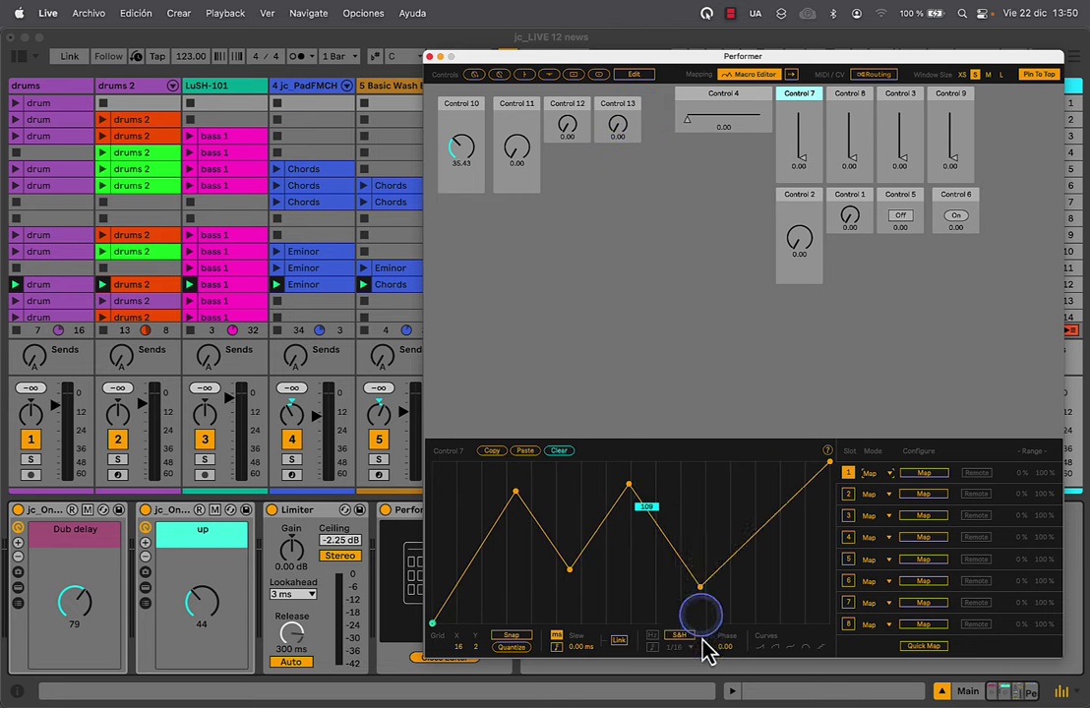
{"action": "left_click_drag", "start_coordinate": [754, 532], "coordinate": [754, 484]}
{"action": "left_click", "coordinate": [829, 623]}
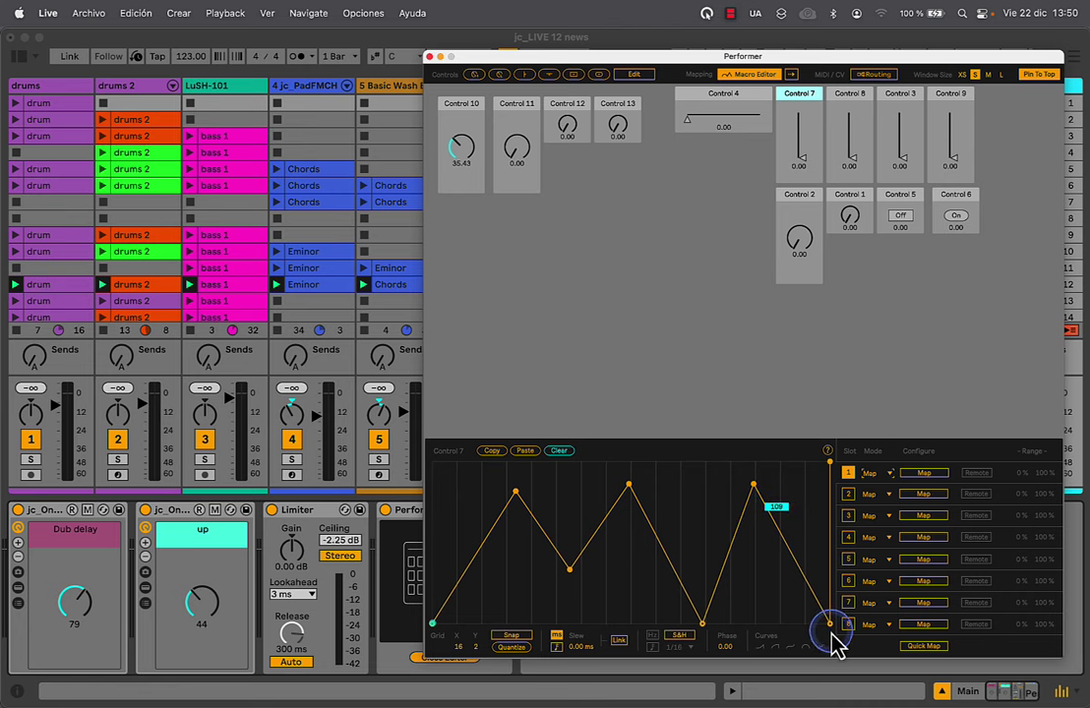
Map slot 1 of Control 7 to the drums track's send A and raise the control's slider to 75.40
{"action": "left_click", "coordinate": [924, 476]}
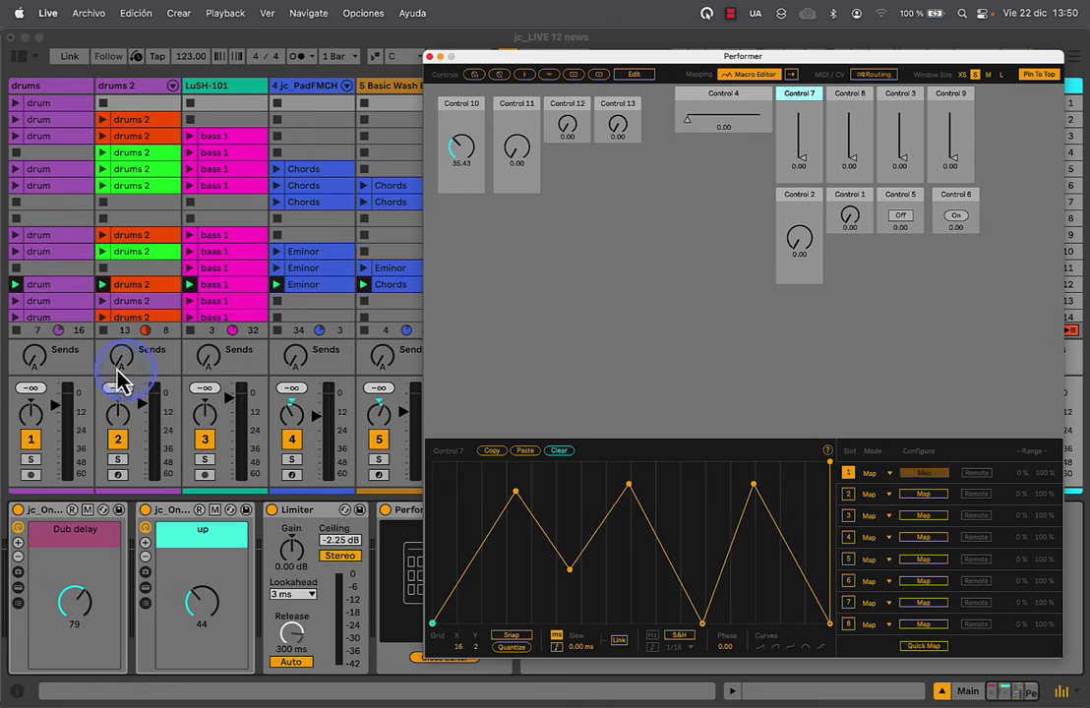
{"action": "left_click", "coordinate": [36, 361]}
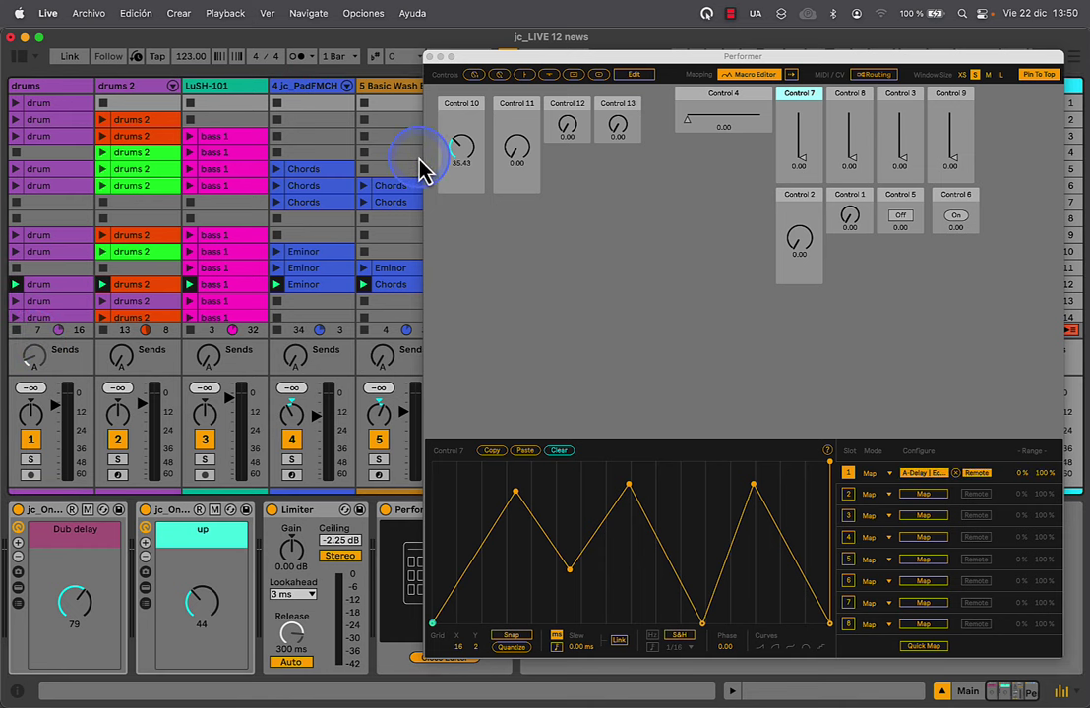
{"action": "left_click_drag", "start_coordinate": [808, 173], "coordinate": [802, 153]}
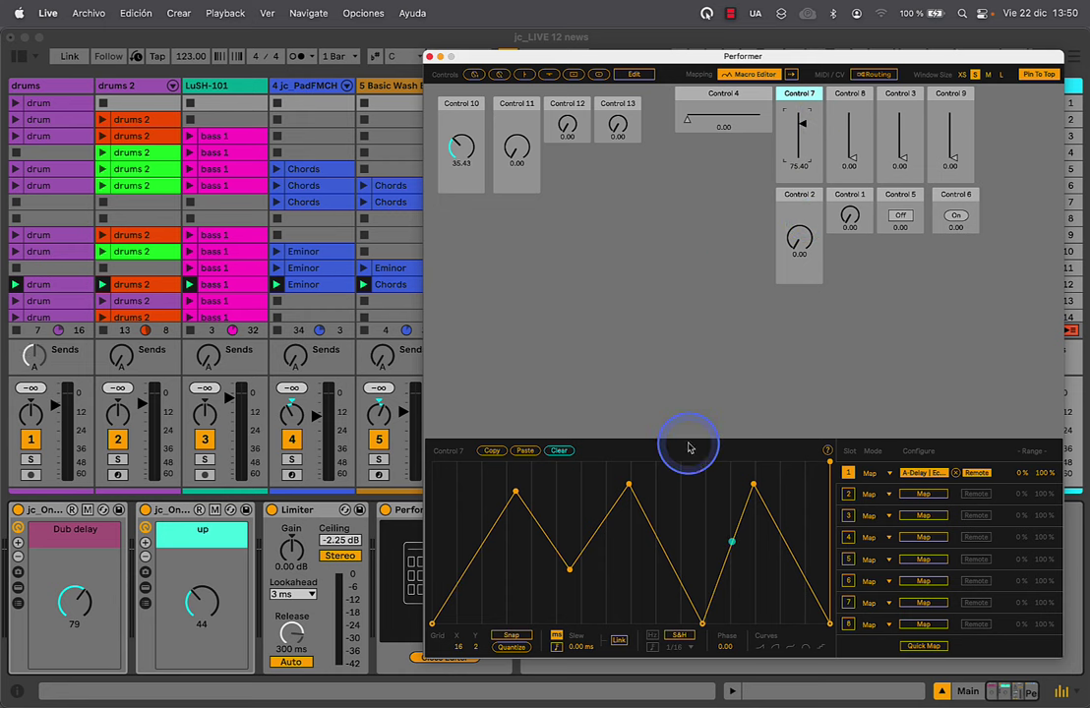
Try the preset curve shapes on Control 7's slot 1 and finish with the staircase curve
{"action": "left_click", "coordinate": [763, 649]}
{"action": "left_click", "coordinate": [779, 648]}
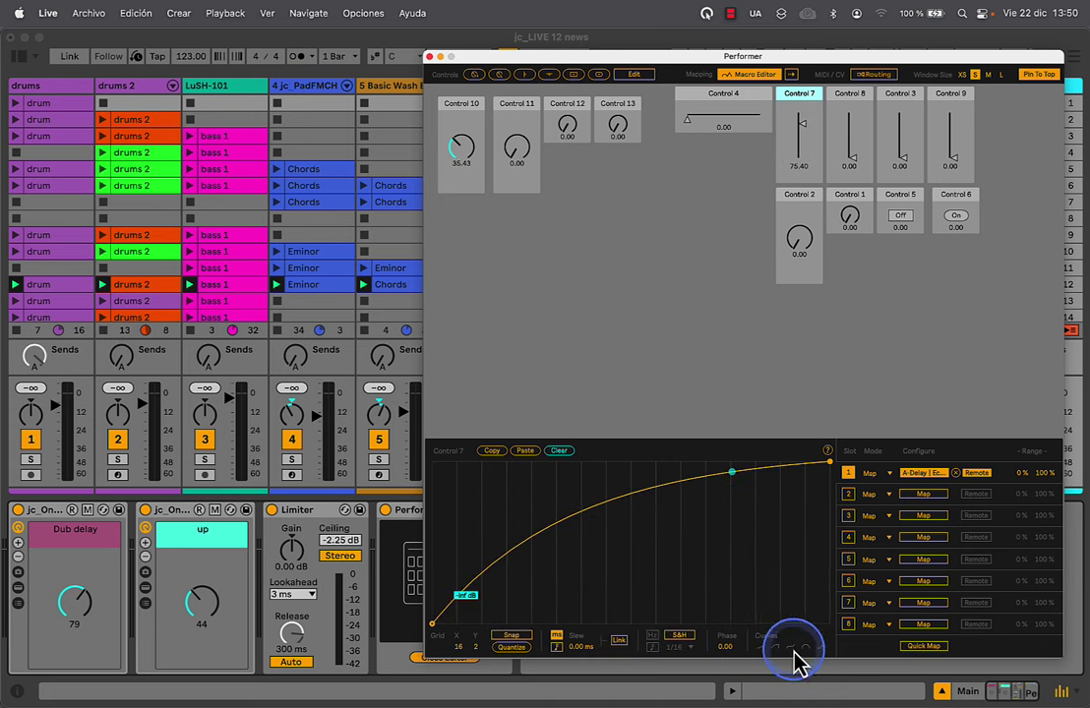
{"action": "left_click", "coordinate": [805, 648]}
{"action": "left_click", "coordinate": [822, 649]}
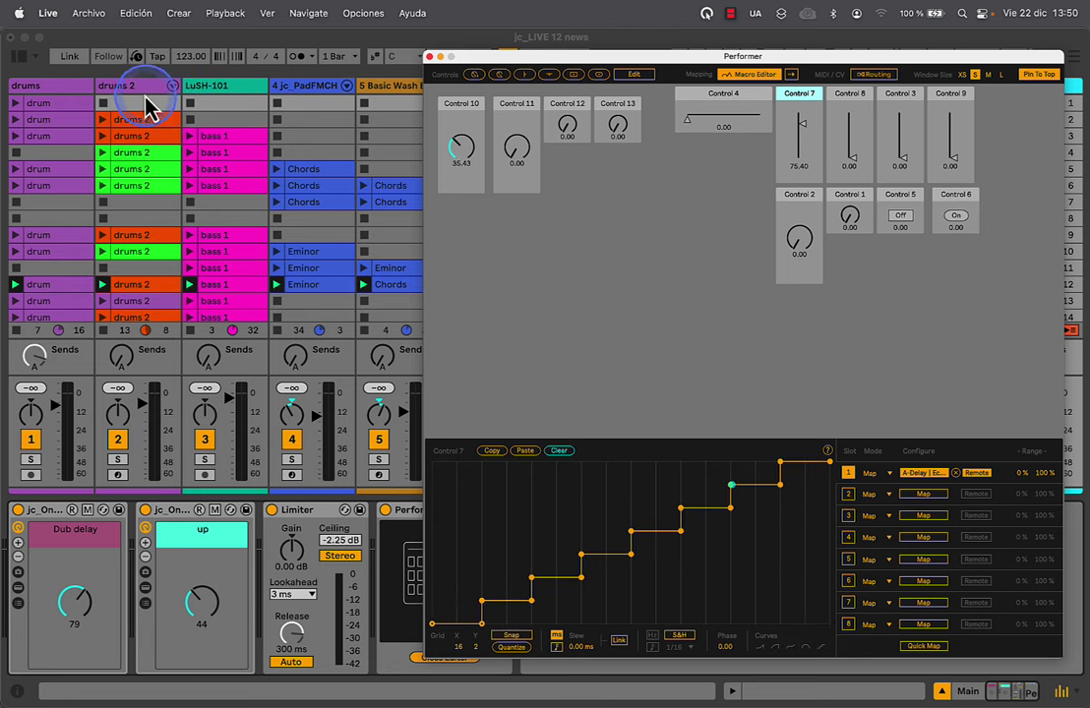
Select and solo the drums 2 track, bring its Beat Repeat device into view, and reposition the Performer window beside it
{"action": "left_click", "coordinate": [146, 98]}
{"action": "left_click", "coordinate": [120, 461]}
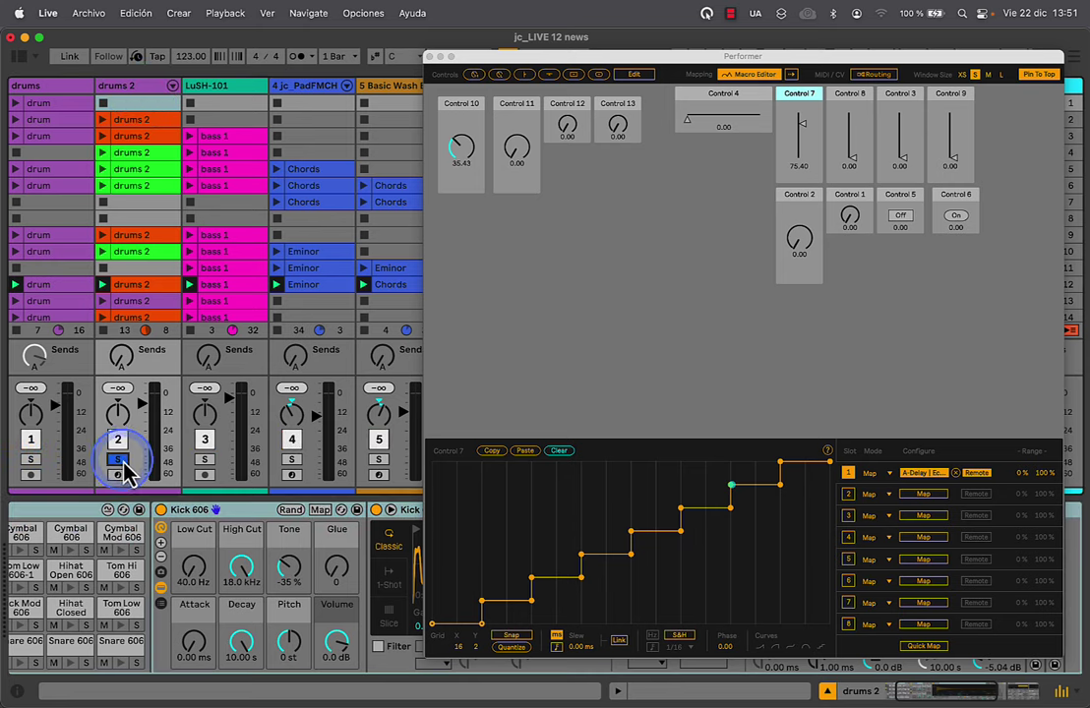
{"action": "left_click_drag", "start_coordinate": [481, 61], "coordinate": [129, 203]}
{"action": "scroll", "coordinate": [837, 563], "scroll_direction": "right", "scroll_amount": 10}
{"action": "scroll", "coordinate": [837, 571], "scroll_direction": "left", "scroll_amount": 4}
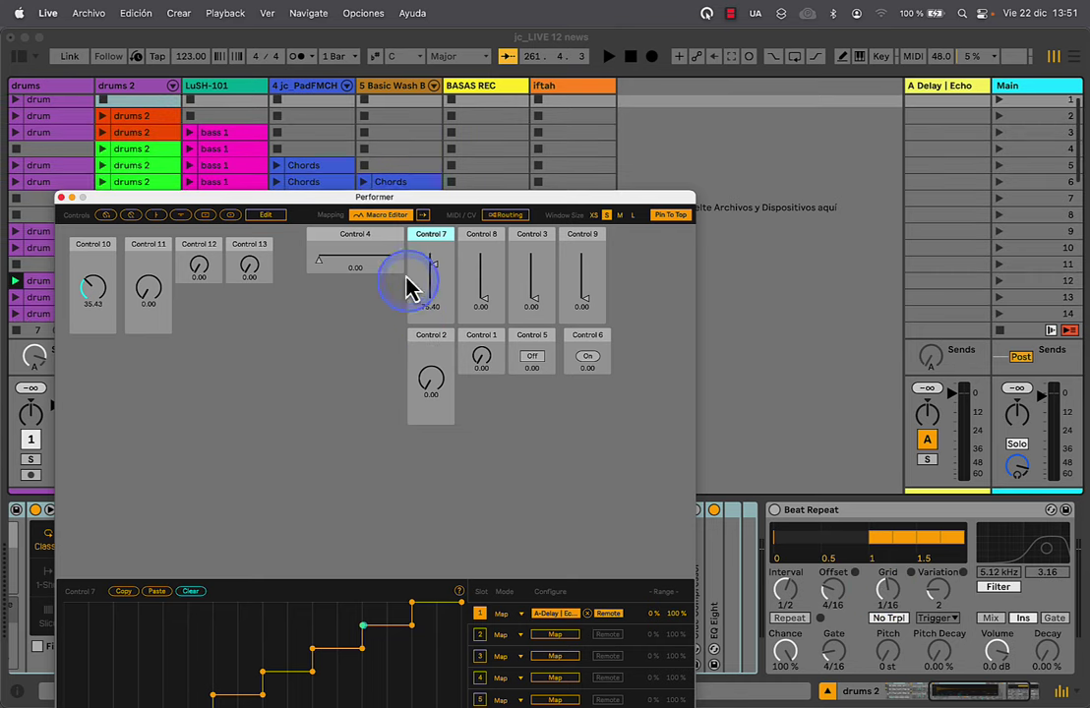
{"action": "left_click_drag", "start_coordinate": [392, 211], "coordinate": [382, 90]}
Apply the staircase curve preset to slot 1 of Control 8 and map the slot to Beat Repeat's Grid
{"action": "left_click", "coordinate": [472, 129]}
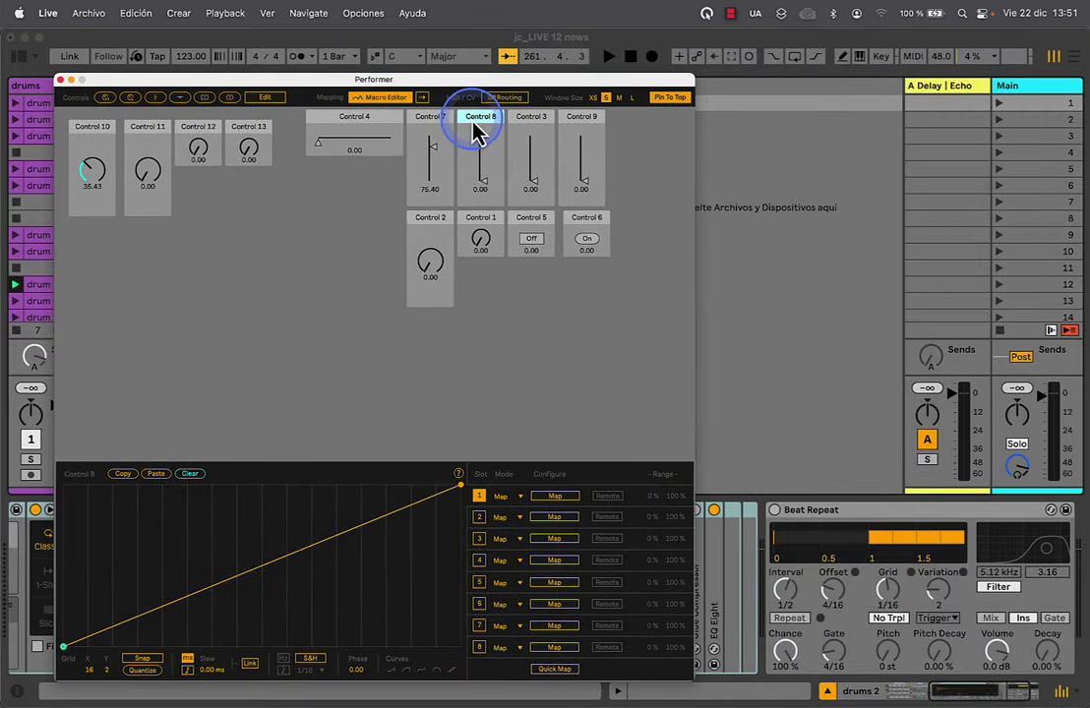
{"action": "left_click", "coordinate": [449, 669]}
{"action": "left_click", "coordinate": [554, 498]}
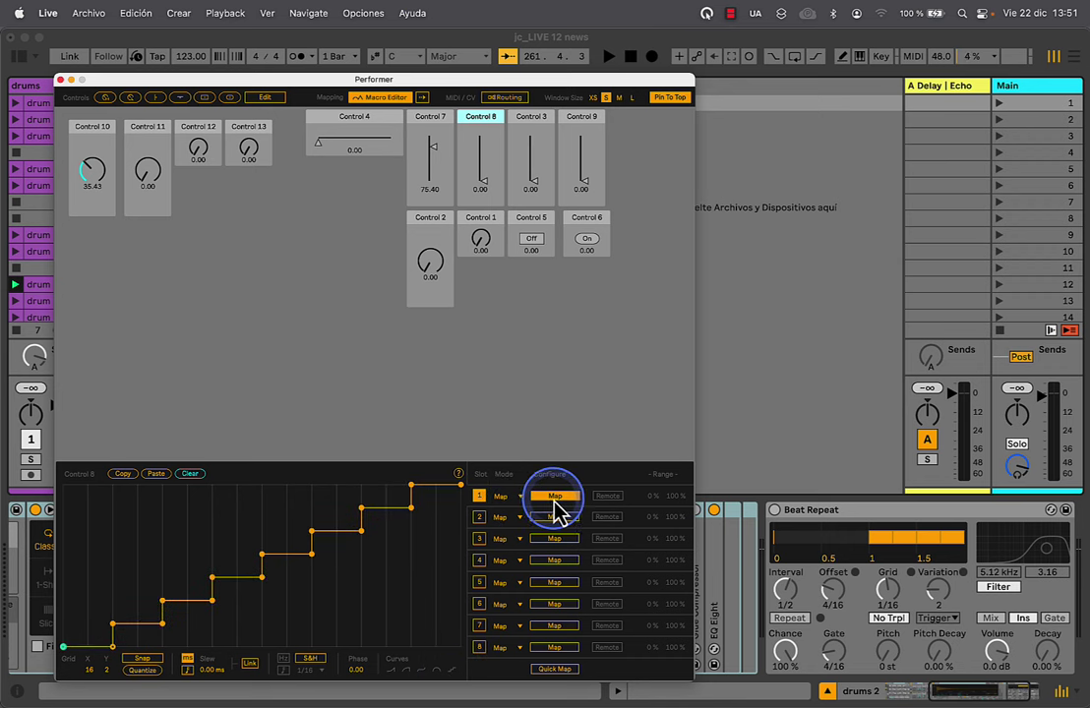
{"action": "left_click", "coordinate": [805, 600]}
{"action": "left_click", "coordinate": [887, 595]}
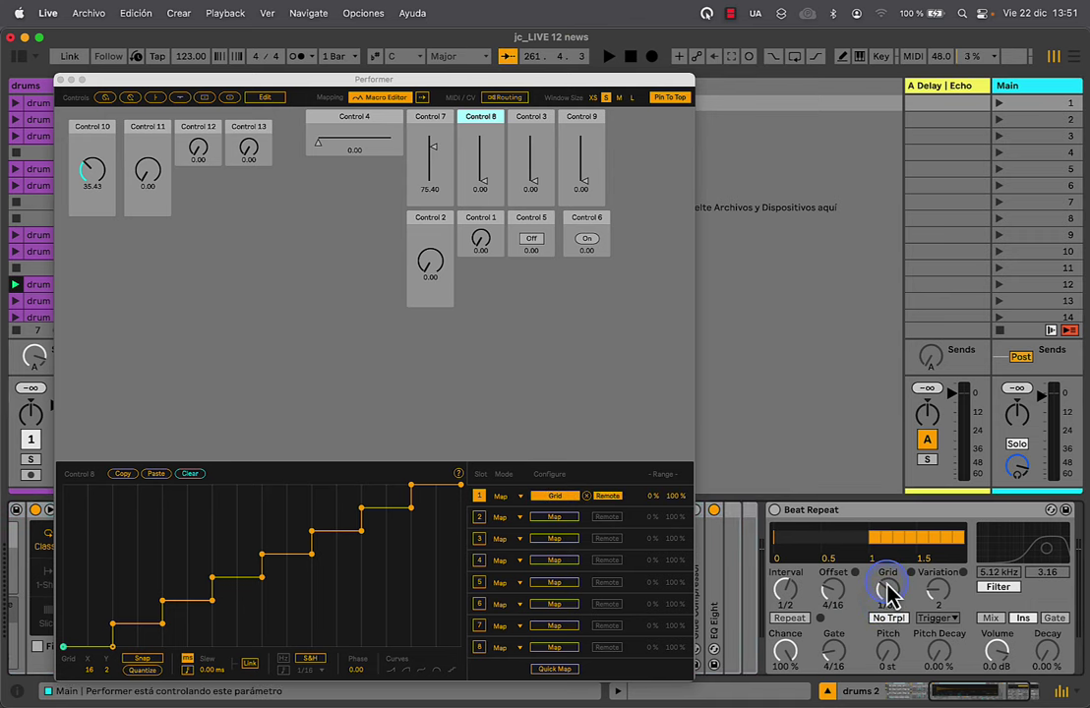
Hide the macro editor and raise Control 8's slider to about 54 to step through Beat Repeat's Grid values
{"action": "left_click", "coordinate": [805, 506]}
{"action": "left_click", "coordinate": [401, 78]}
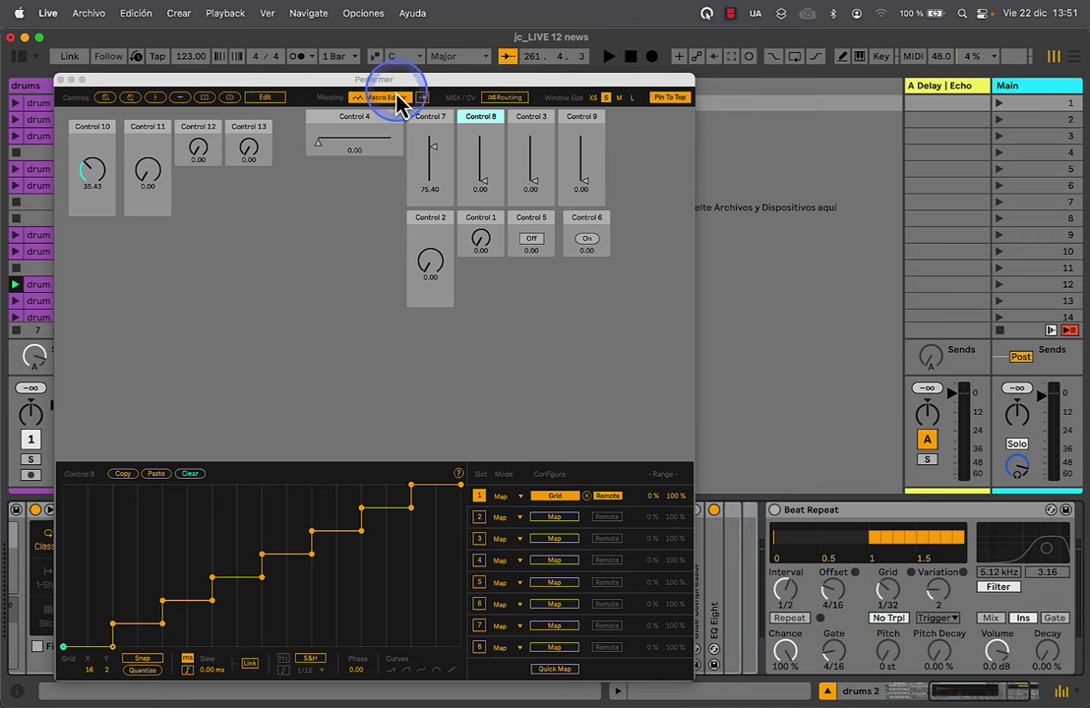
{"action": "left_click", "coordinate": [392, 97]}
{"action": "left_click", "coordinate": [481, 167]}
{"action": "left_click_drag", "start_coordinate": [483, 181], "coordinate": [483, 169]}
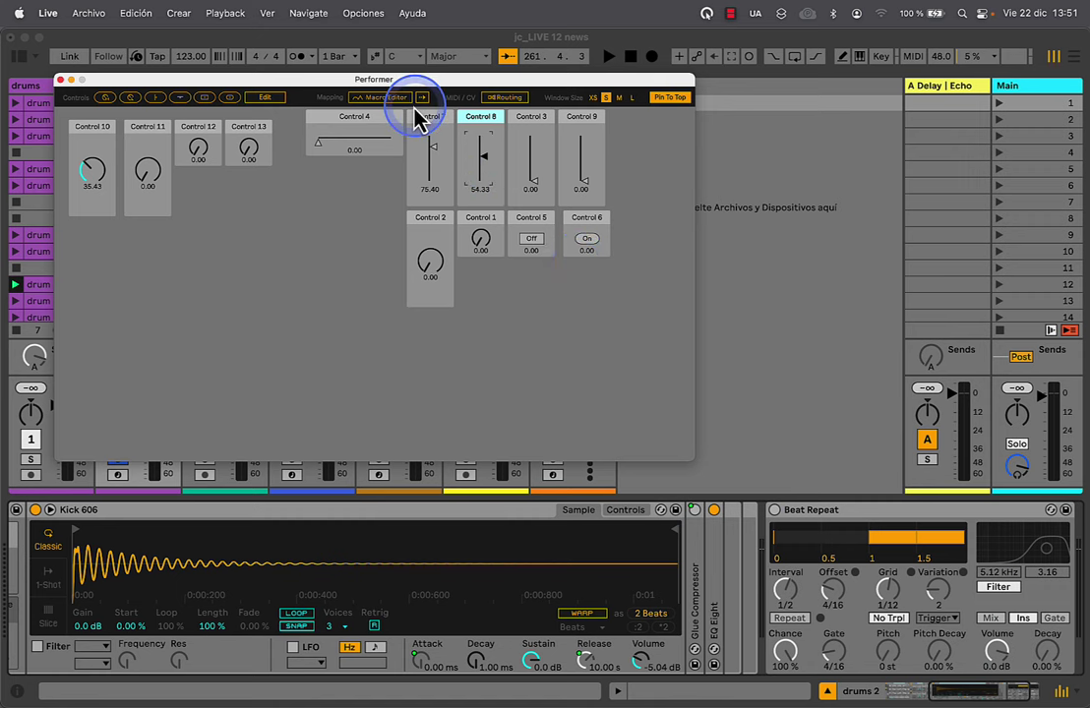
{"action": "left_click", "coordinate": [382, 101]}
{"action": "left_click", "coordinate": [382, 102]}
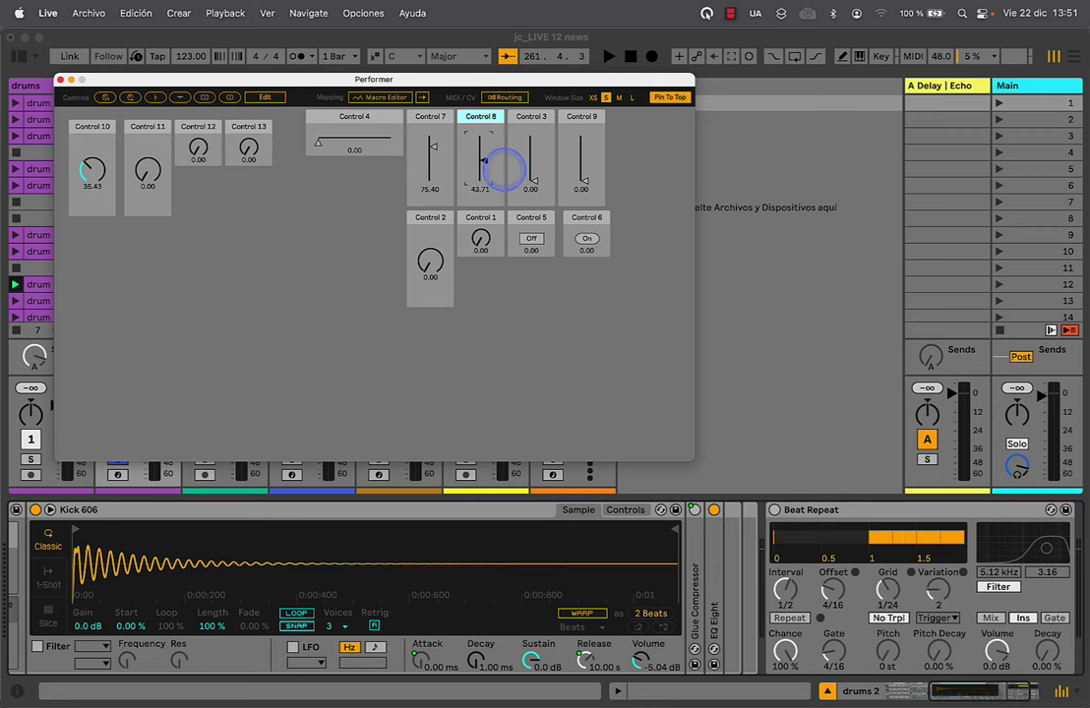
{"action": "left_click", "coordinate": [532, 239]}
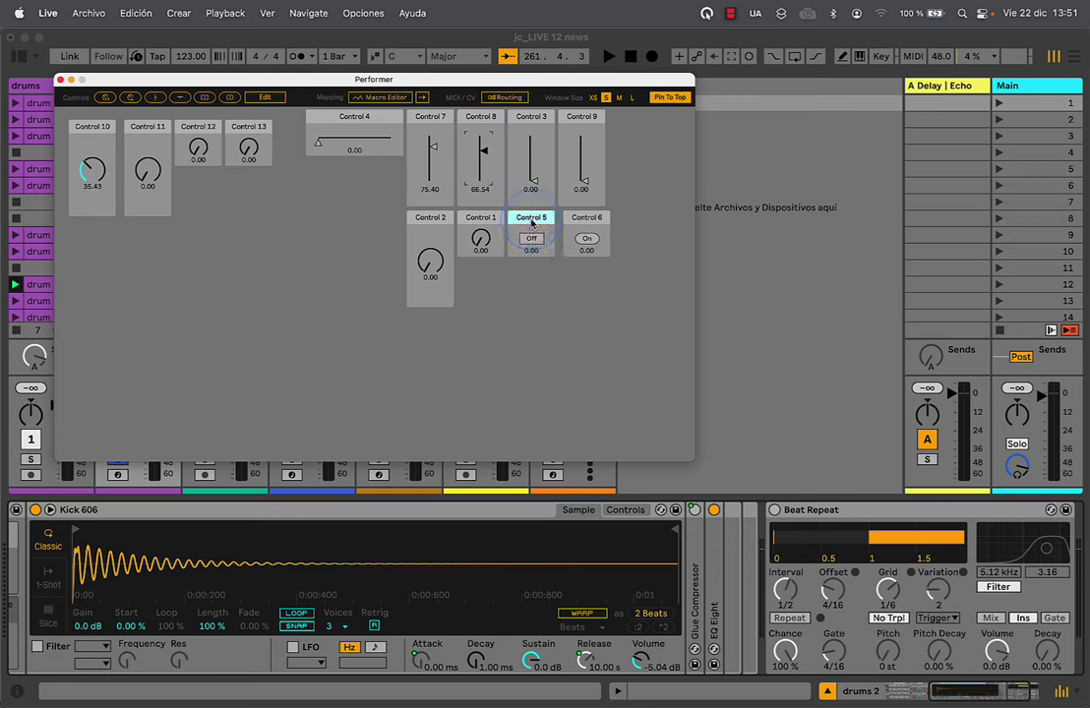
{"action": "left_click", "coordinate": [379, 97]}
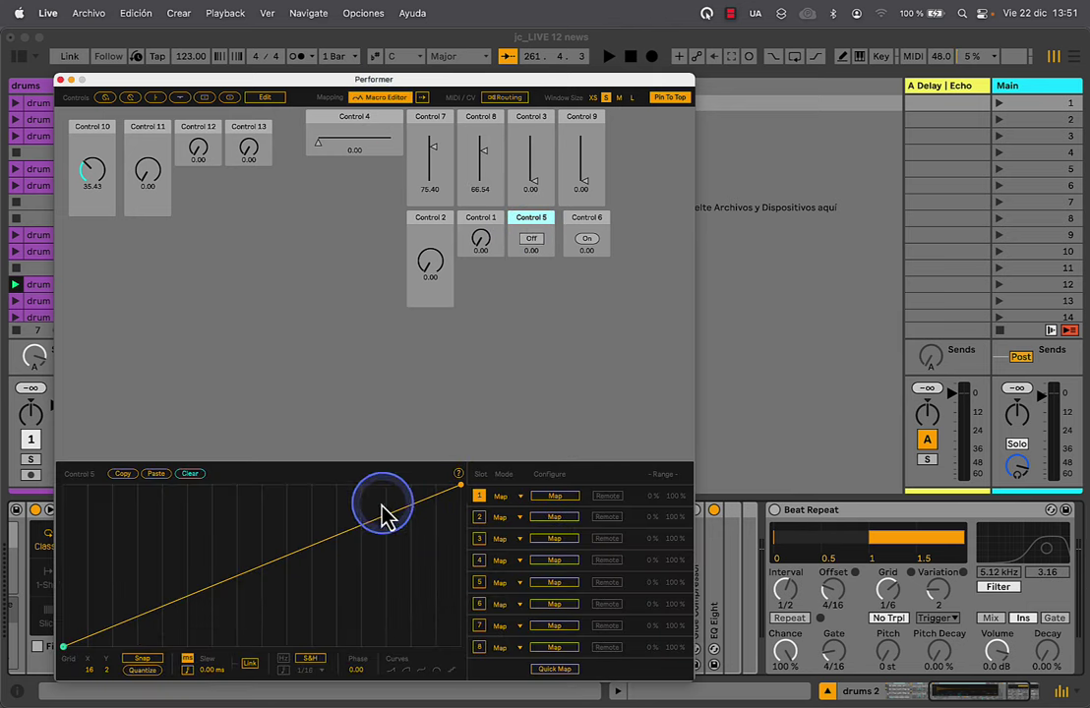
{"action": "left_click", "coordinate": [554, 497]}
{"action": "left_click", "coordinate": [775, 521]}
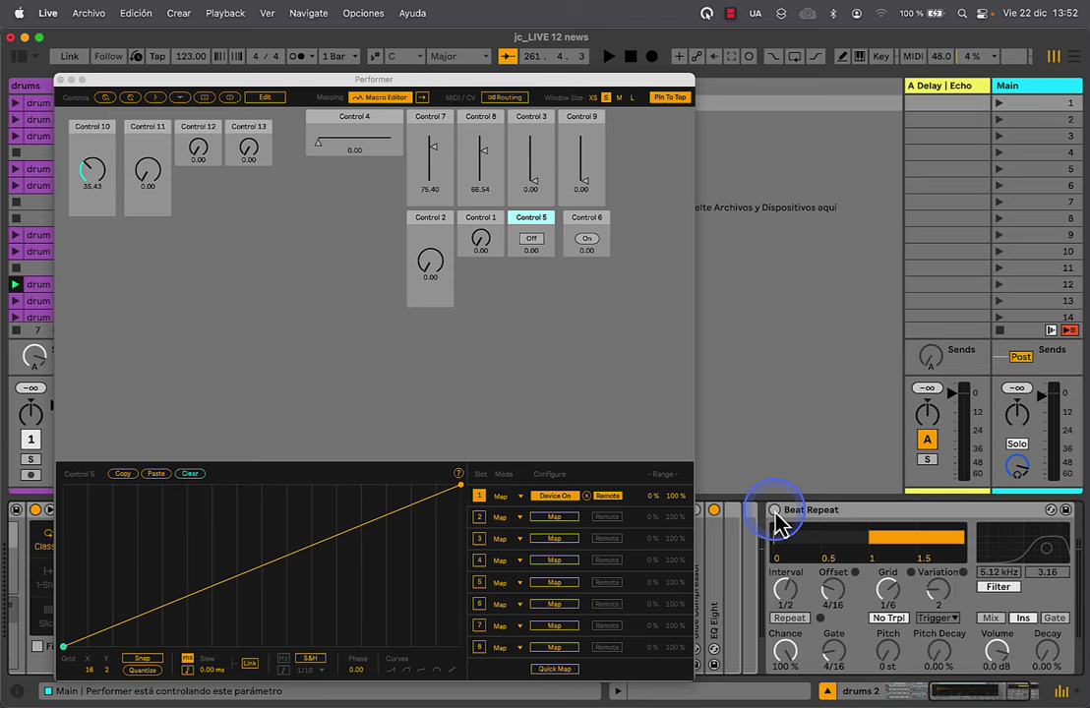
Toggle Control 5 on and off twice to test switching Beat Repeat, leaving it off
{"action": "left_click", "coordinate": [531, 246]}
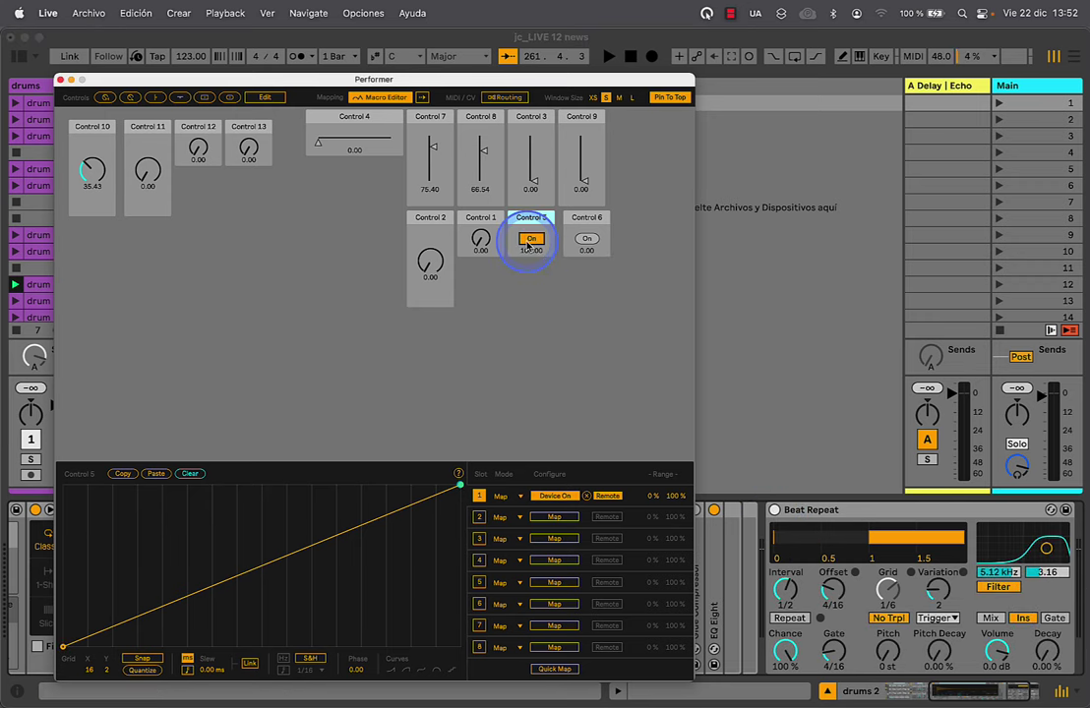
{"action": "left_click", "coordinate": [529, 245]}
{"action": "left_click", "coordinate": [530, 246]}
{"action": "left_click", "coordinate": [530, 245]}
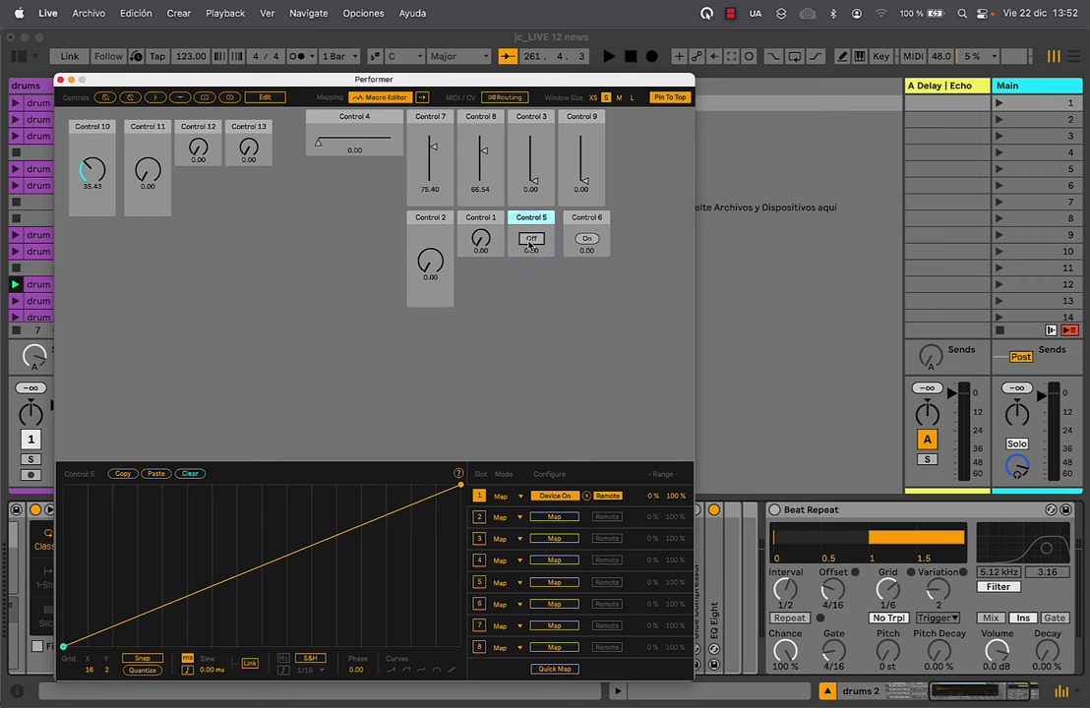
Turn on S&H at 1/16 for Control 5's slot 1 and add an upper and a lower point to its curve
{"action": "left_click", "coordinate": [310, 659]}
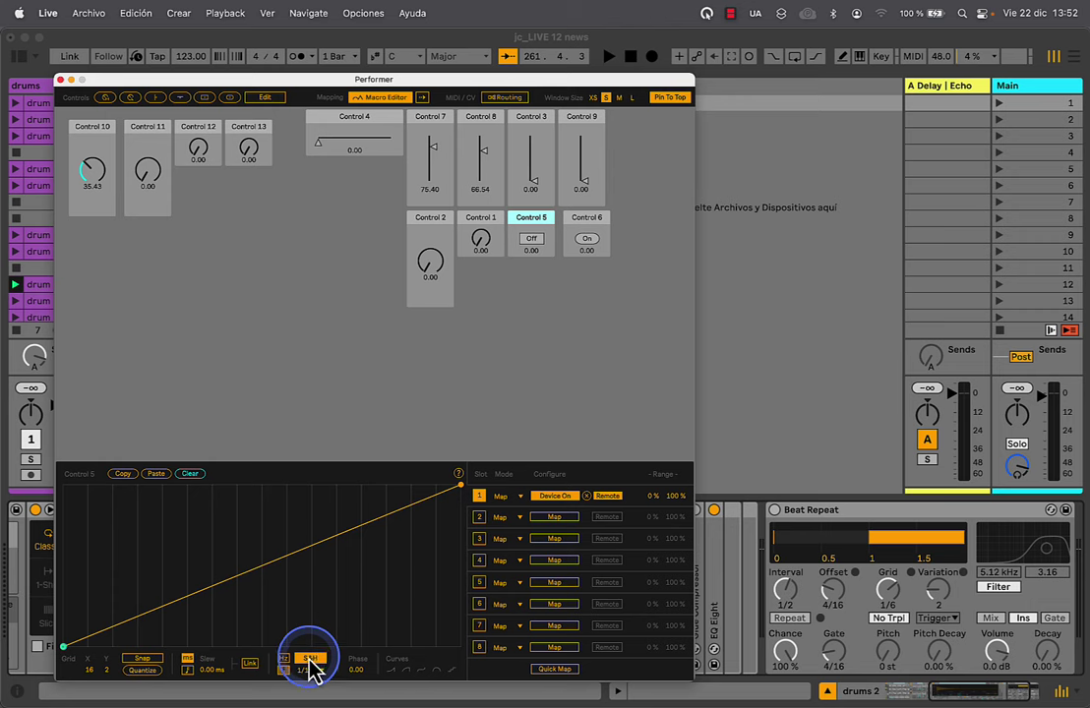
{"action": "left_click_drag", "start_coordinate": [261, 569], "coordinate": [154, 546]}
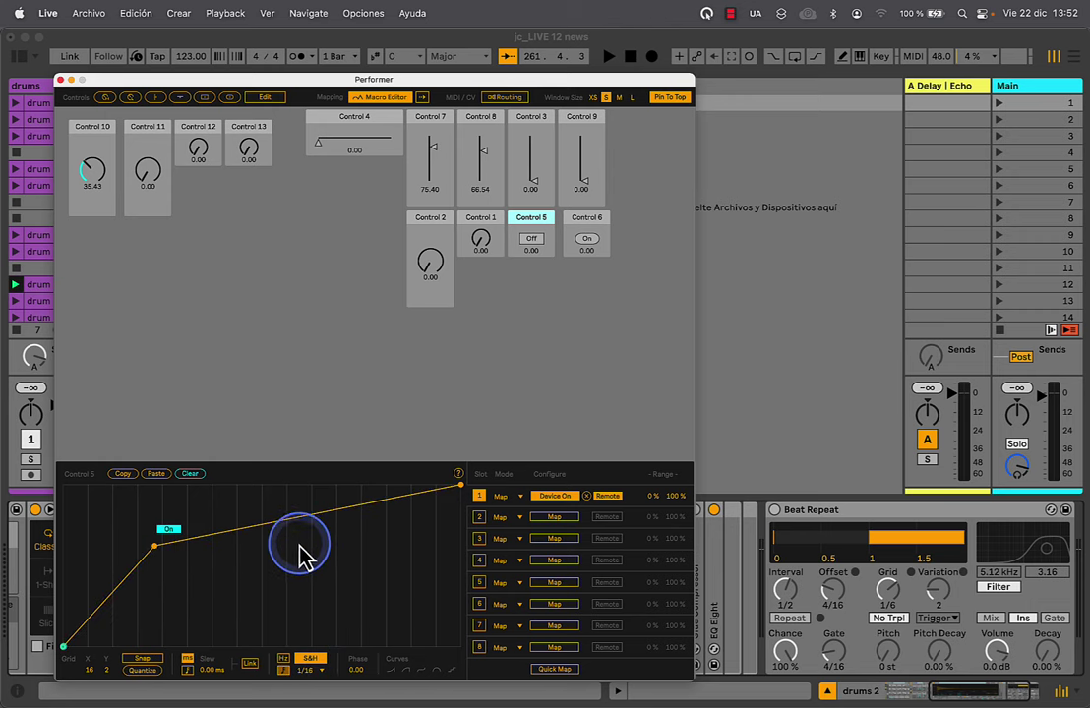
{"action": "left_click_drag", "start_coordinate": [300, 518], "coordinate": [233, 604]}
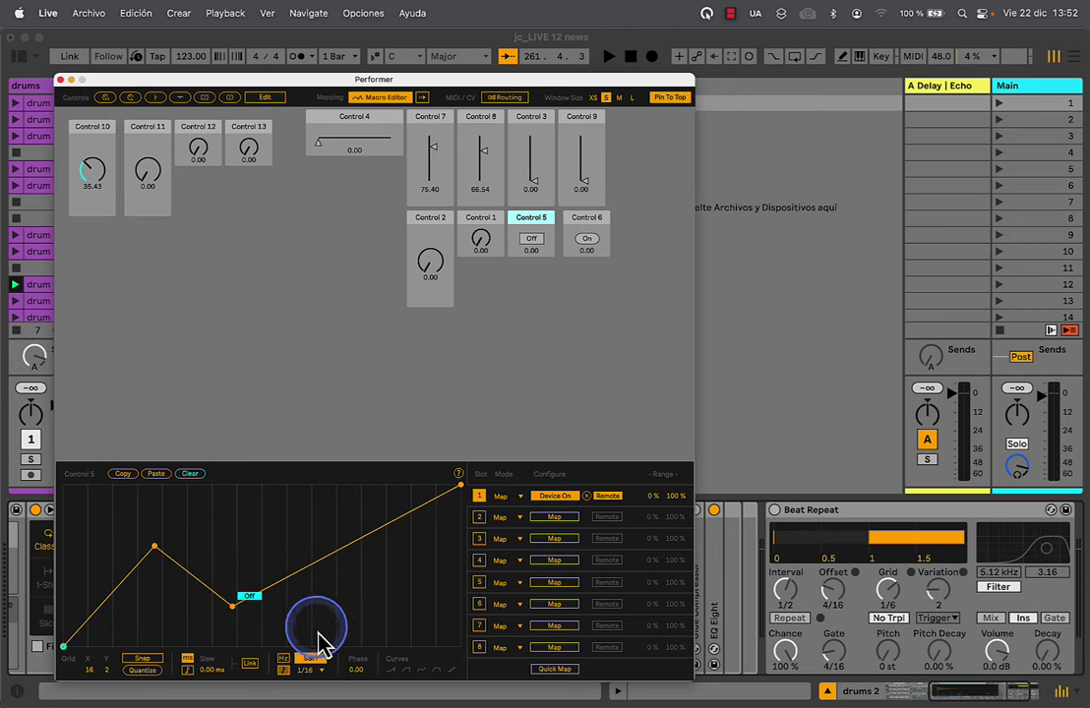
{"action": "left_click", "coordinate": [254, 665]}
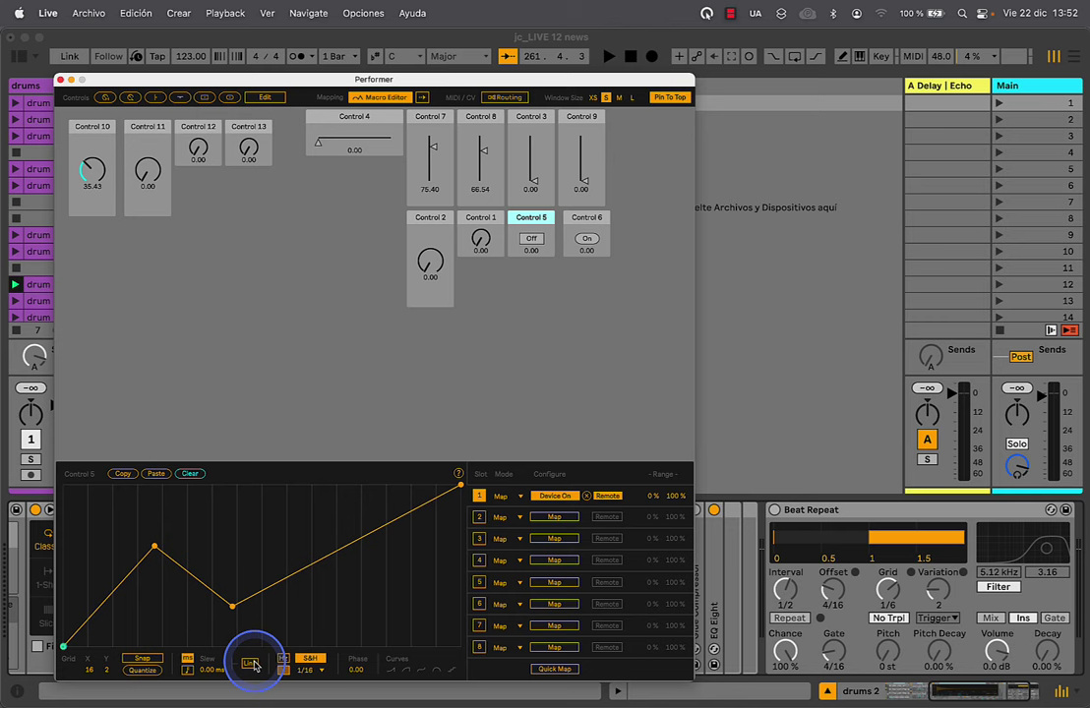
Map slot 1 of Control 10 to the volume of the drums track, moving the Performer window aside to reach the mixer
{"action": "left_click", "coordinate": [96, 128]}
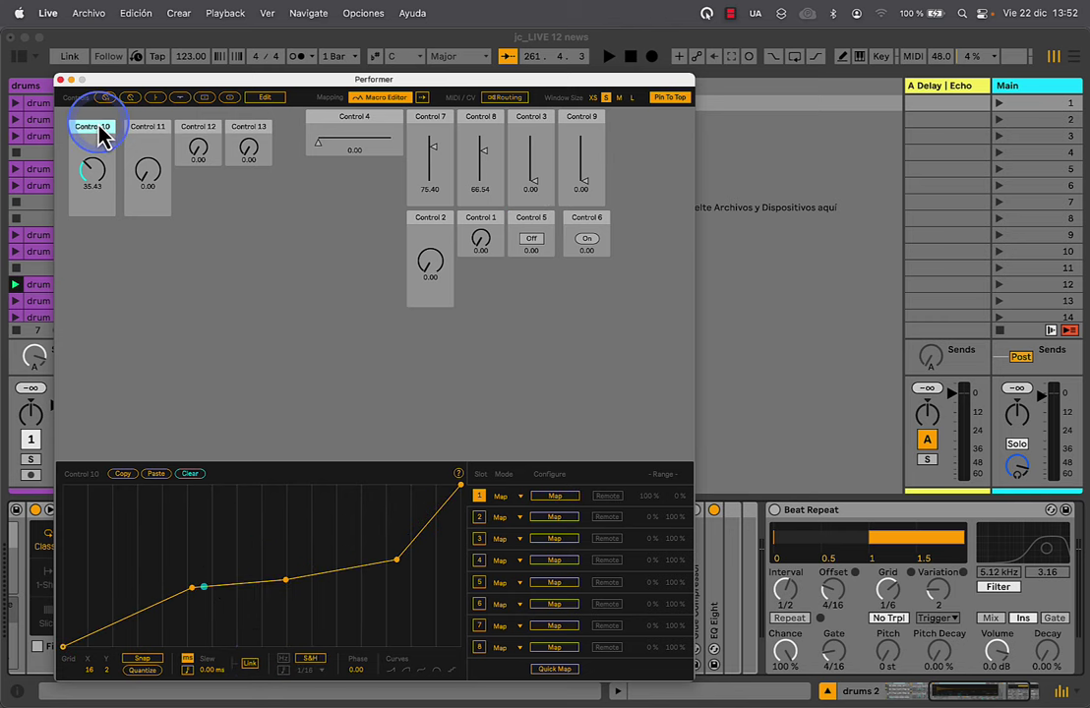
{"action": "left_click", "coordinate": [554, 498]}
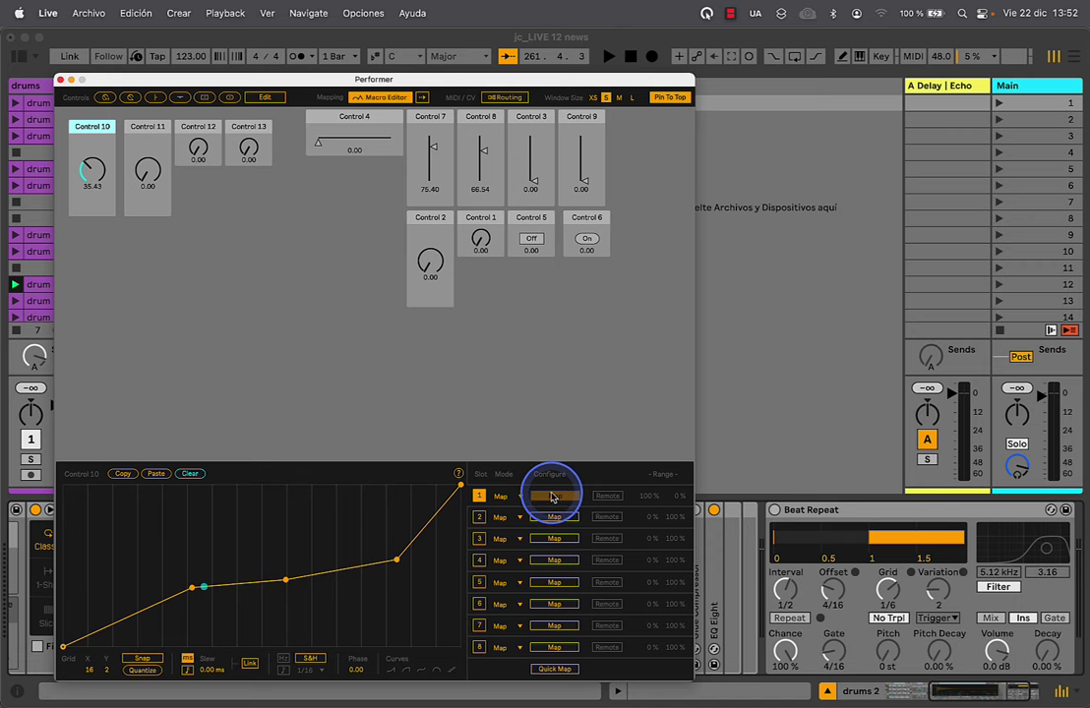
{"action": "left_click_drag", "start_coordinate": [278, 83], "coordinate": [460, 84]}
{"action": "left_click", "coordinate": [117, 391]}
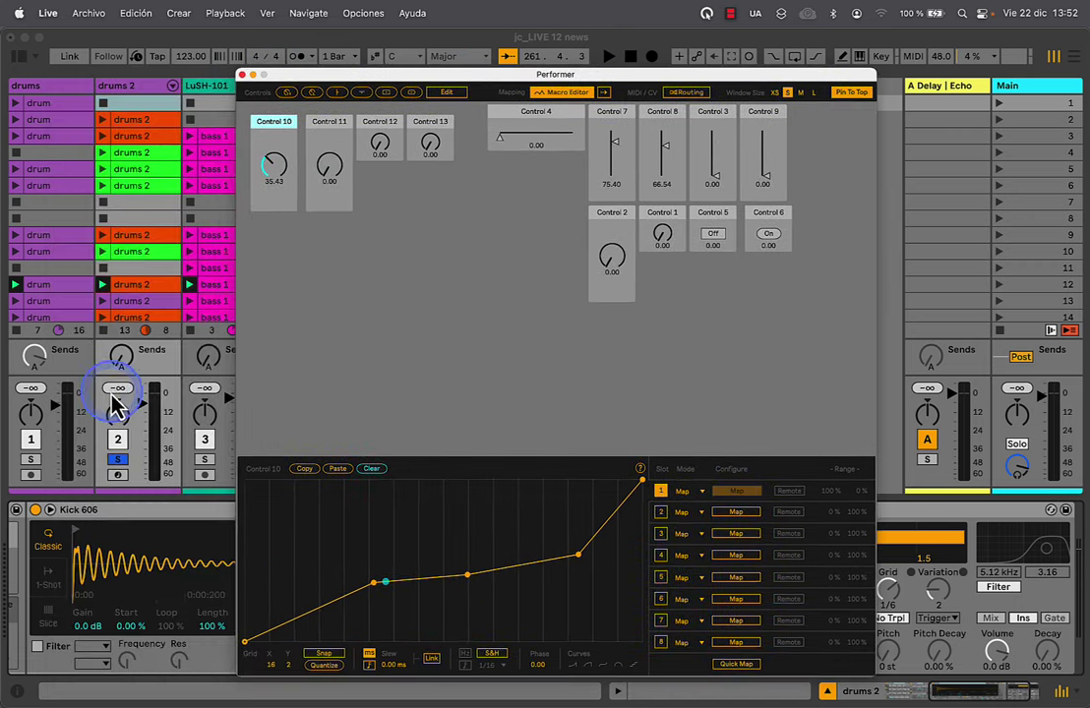
{"action": "left_click", "coordinate": [57, 409]}
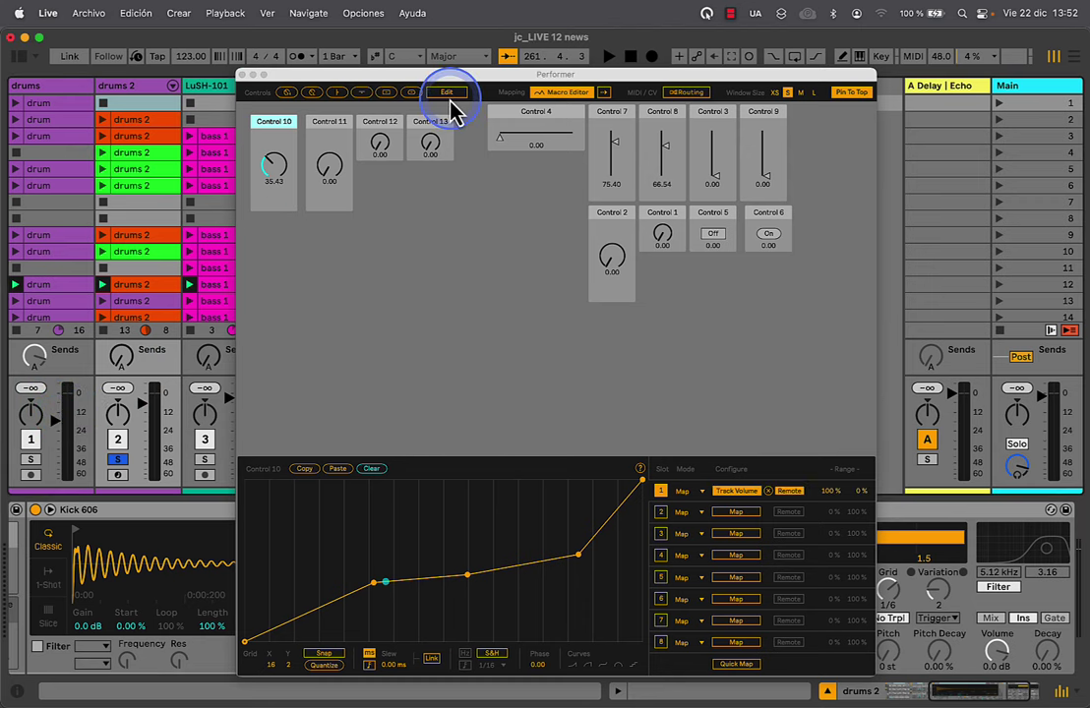
Turn Control 10 to about 43 and set its slot 1 range from 0 % to 100 %
{"action": "left_click_drag", "start_coordinate": [370, 85], "coordinate": [396, 80]}
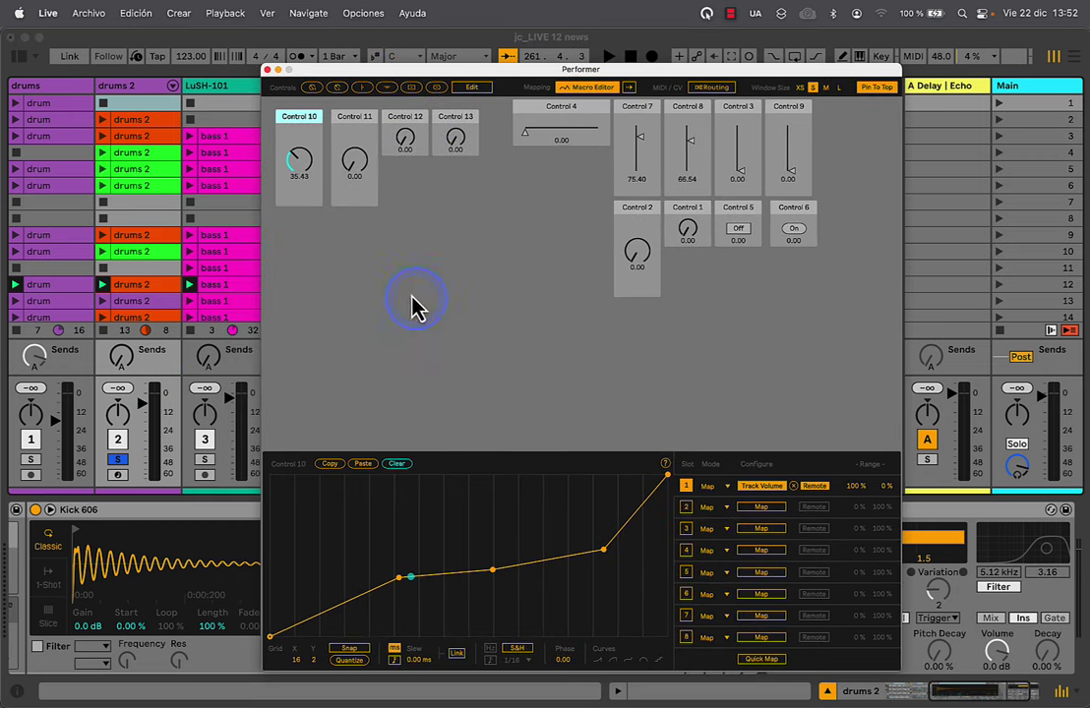
{"action": "left_click_drag", "start_coordinate": [303, 169], "coordinate": [332, 137]}
{"action": "left_click_drag", "start_coordinate": [854, 486], "coordinate": [896, 485]}
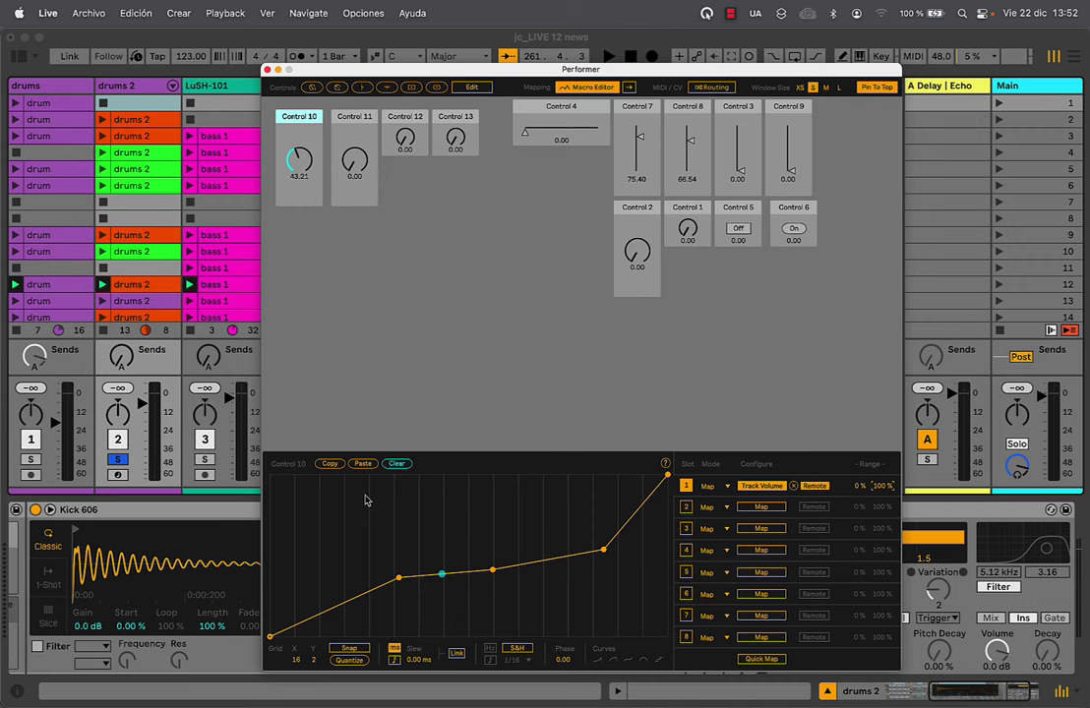
Try to move the drums track's volume fader directly, and switch Control 10's slot 1 from Remote to Mod
{"action": "left_click", "coordinate": [55, 426]}
{"action": "left_click", "coordinate": [56, 424]}
{"action": "scroll", "coordinate": [53, 431], "scroll_direction": "down", "scroll_amount": 1}
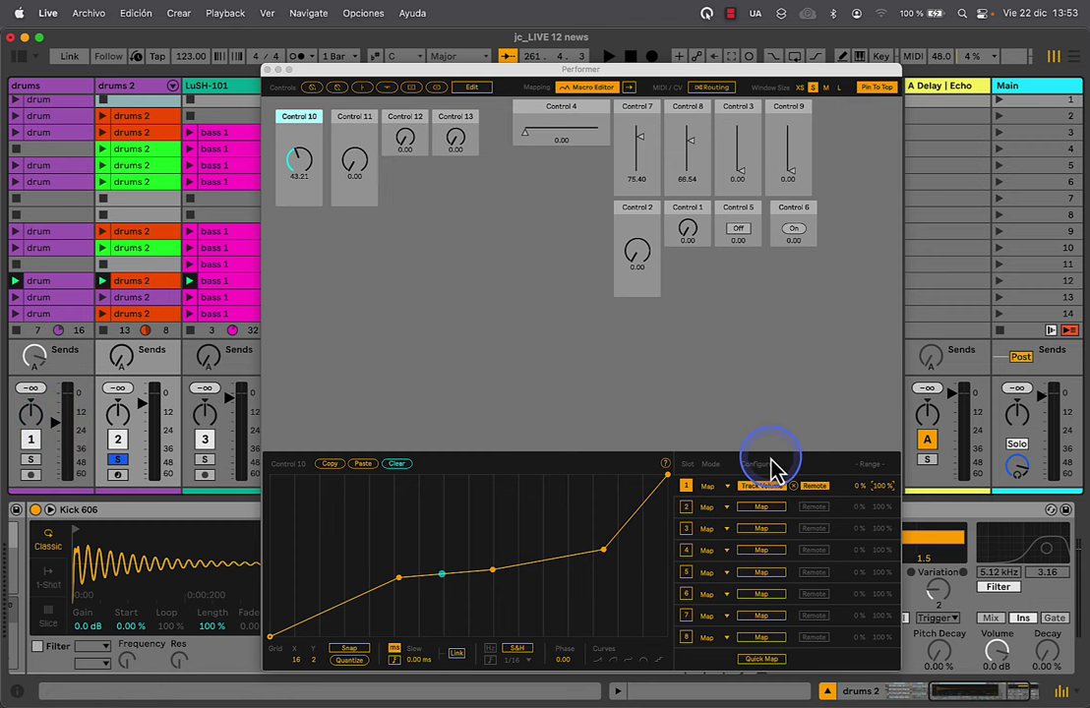
{"action": "left_click", "coordinate": [811, 487]}
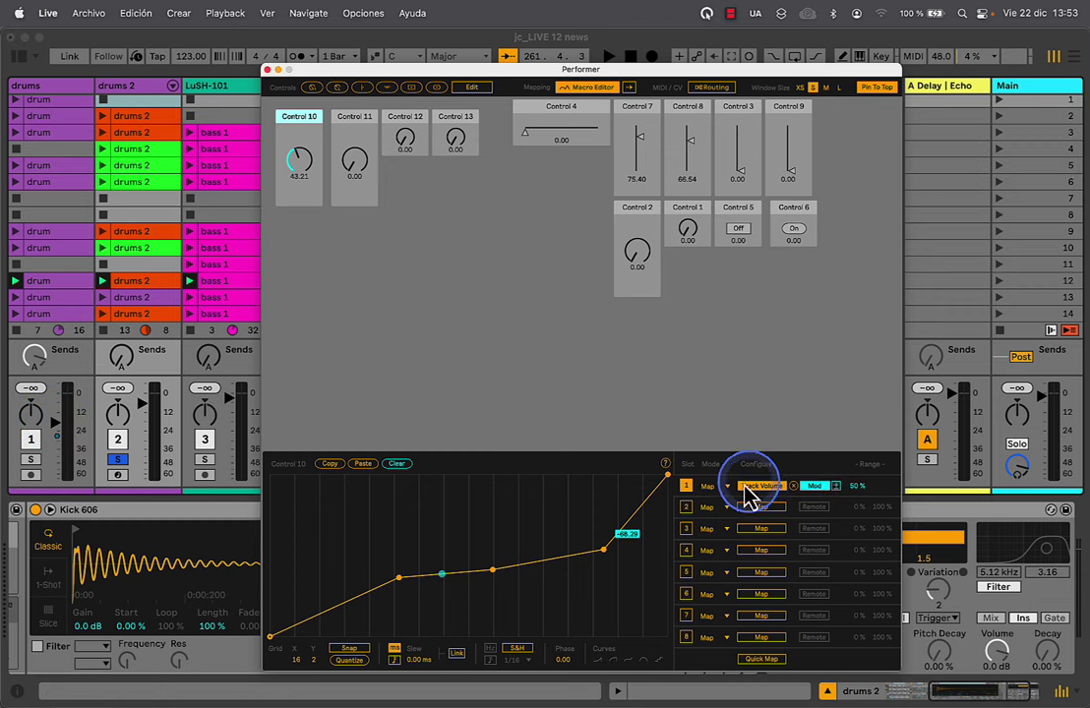
Turn Control 10 up and down to modulate the drums track's volume, ending at about 92
{"action": "mouse_move", "coordinate": [299, 164]}
{"action": "left_mouse_down"}
{"action": "mouse_move", "coordinate": [299, 141]}
{"action": "mouse_move", "coordinate": [298, 186]}
{"action": "mouse_move", "coordinate": [305, 151]}
{"action": "left_mouse_up"}
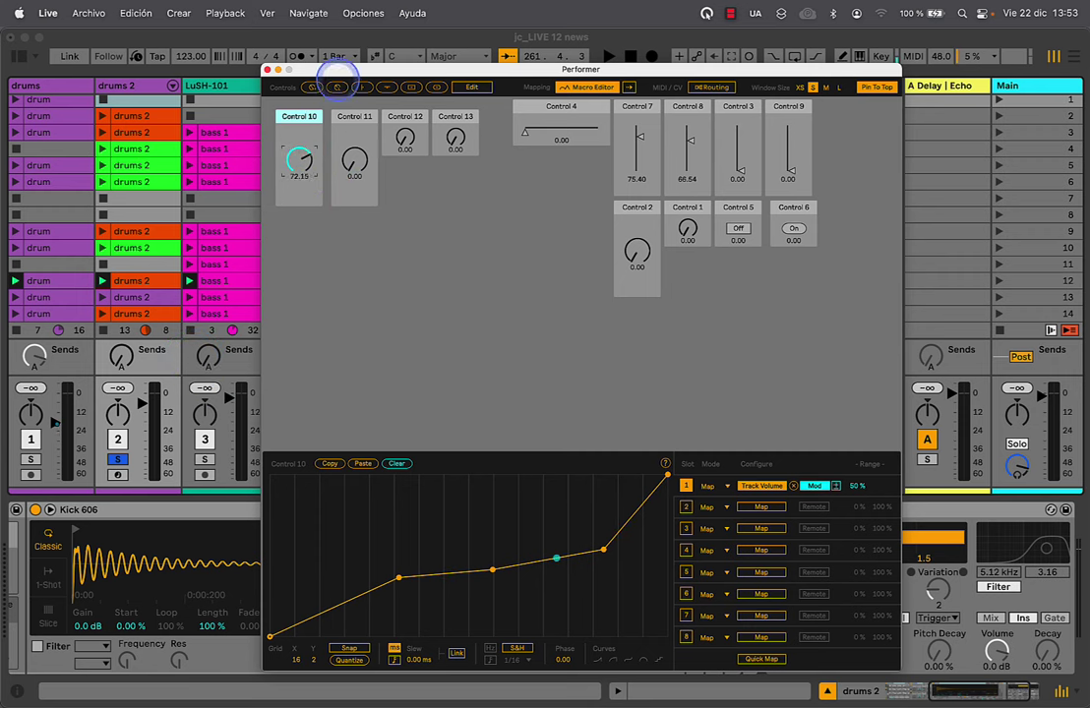
{"action": "left_click_drag", "start_coordinate": [298, 165], "coordinate": [297, 168]}
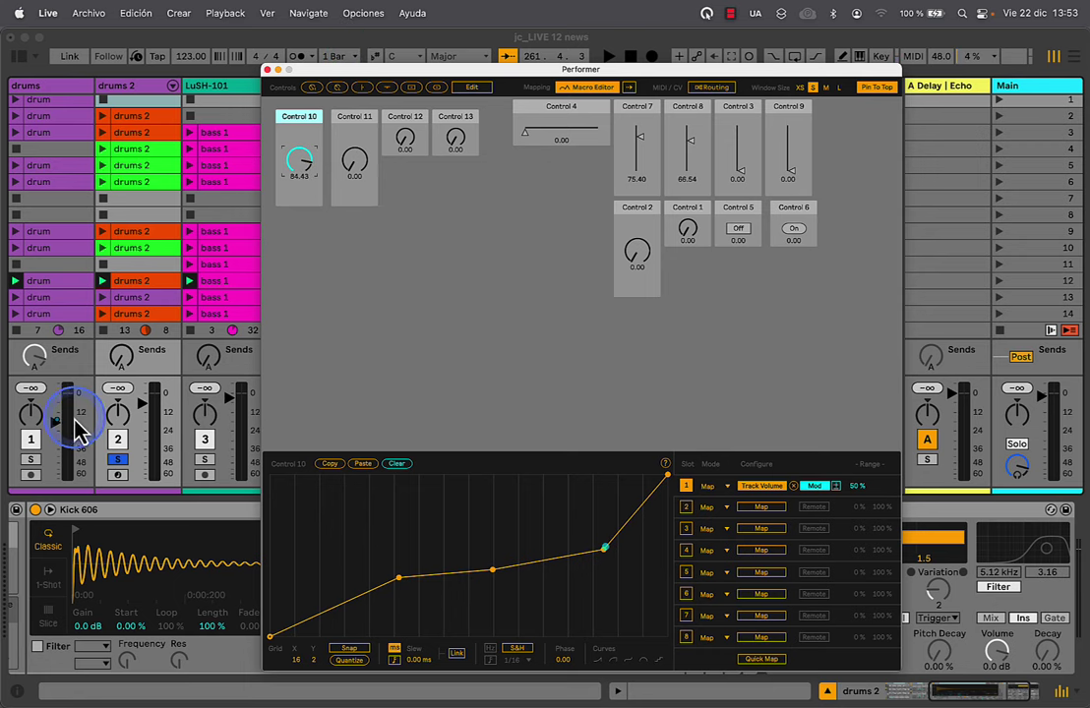
{"action": "key", "text": "ctrl"}
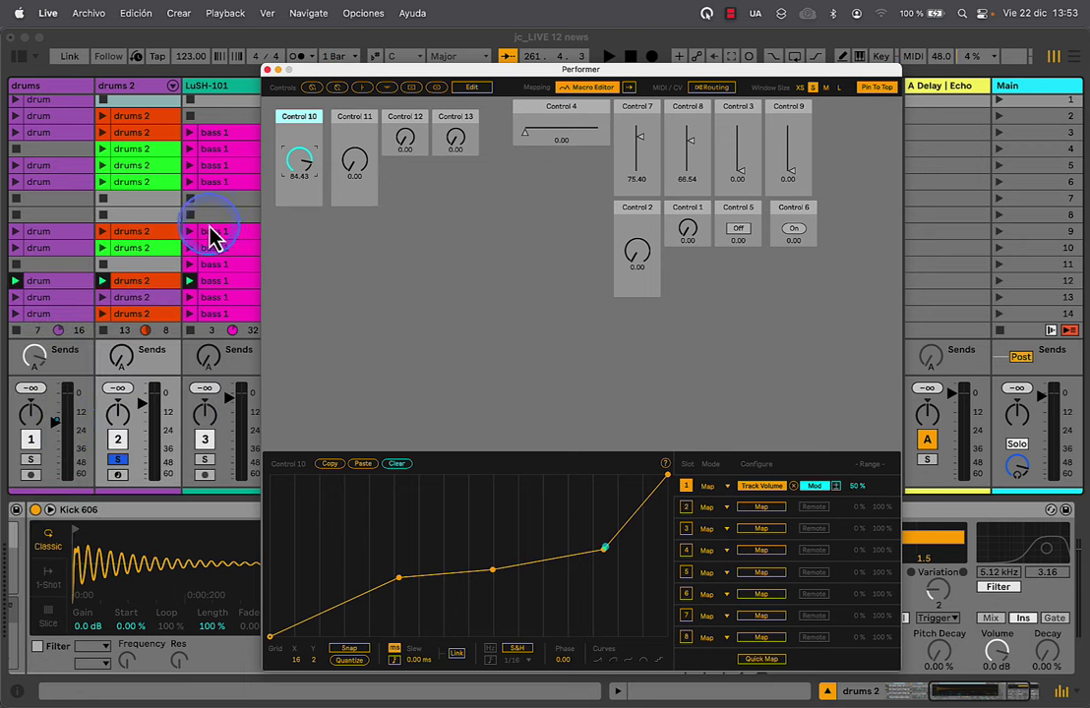
{"action": "left_click", "coordinate": [299, 169]}
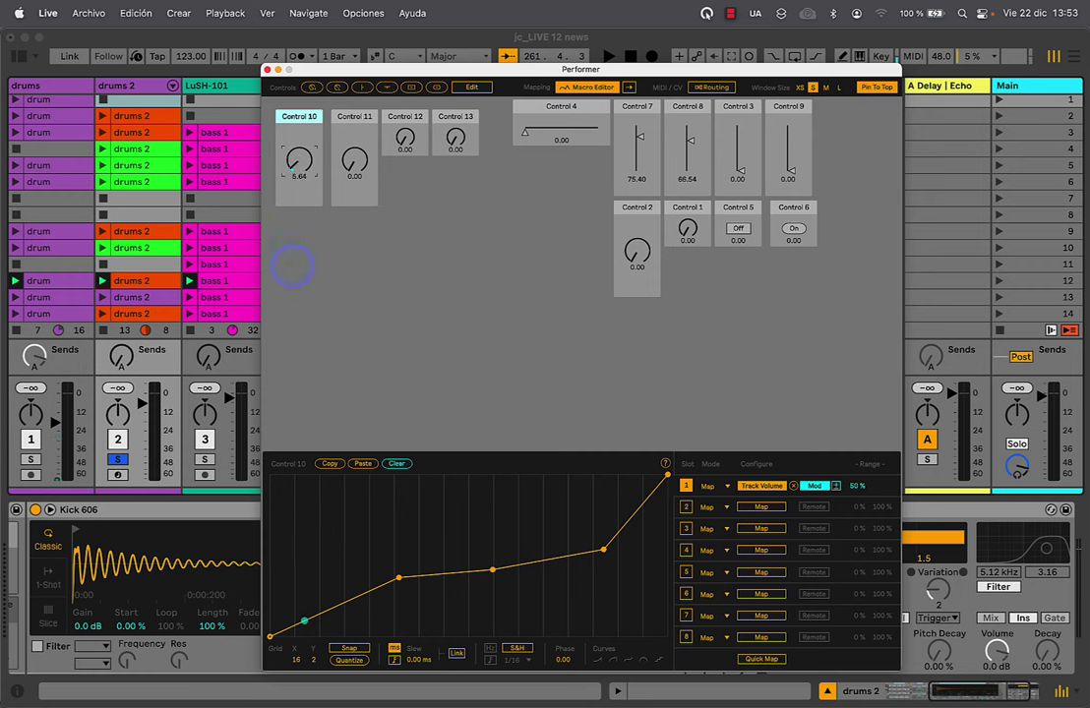
{"action": "left_click_drag", "start_coordinate": [298, 233], "coordinate": [300, 115]}
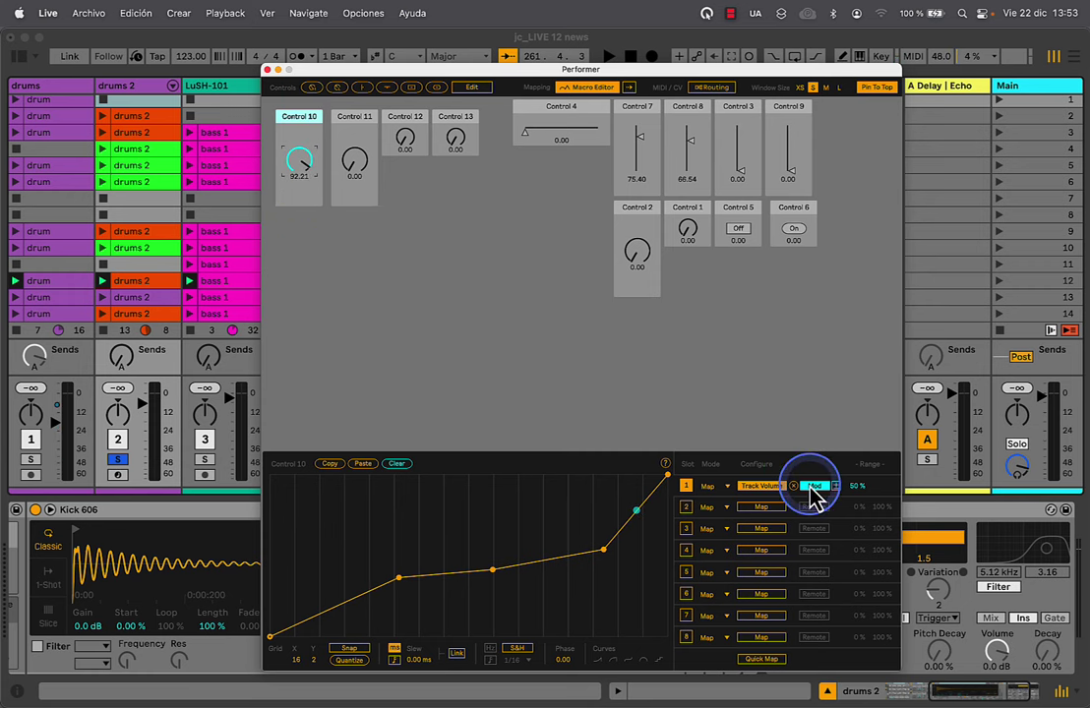
Return Control 10's slot 1 to Remote with Link turned on, and raise the knob to 100
{"action": "left_click", "coordinate": [809, 487]}
{"action": "left_click", "coordinate": [310, 175]}
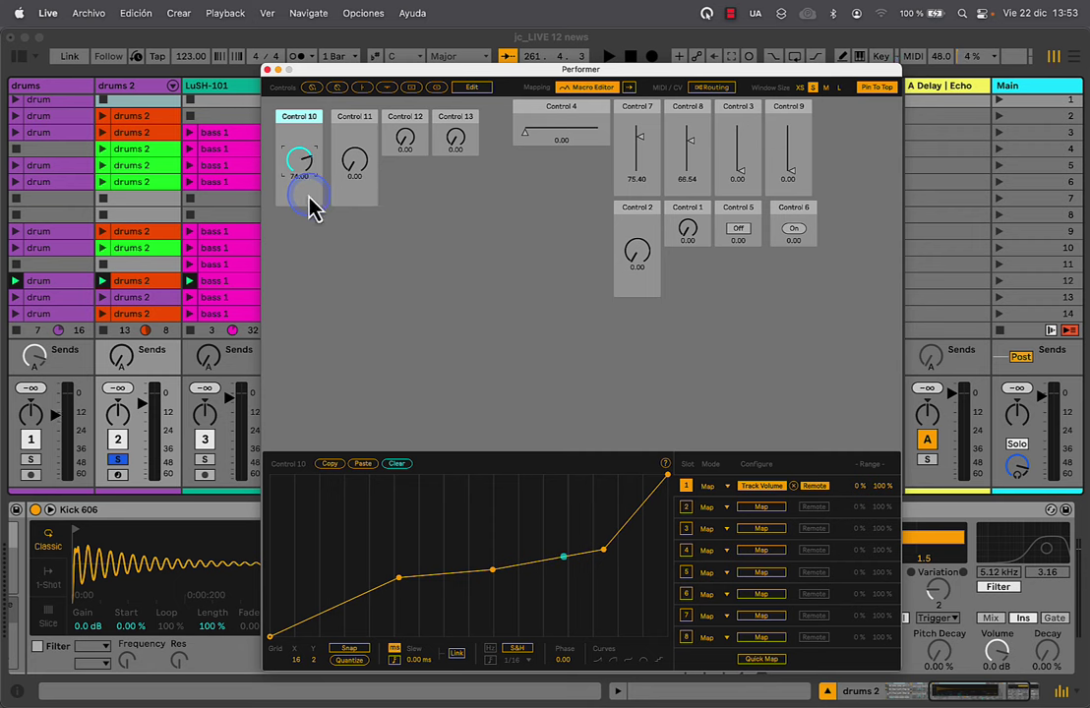
{"action": "left_click_drag", "start_coordinate": [309, 196], "coordinate": [297, 170]}
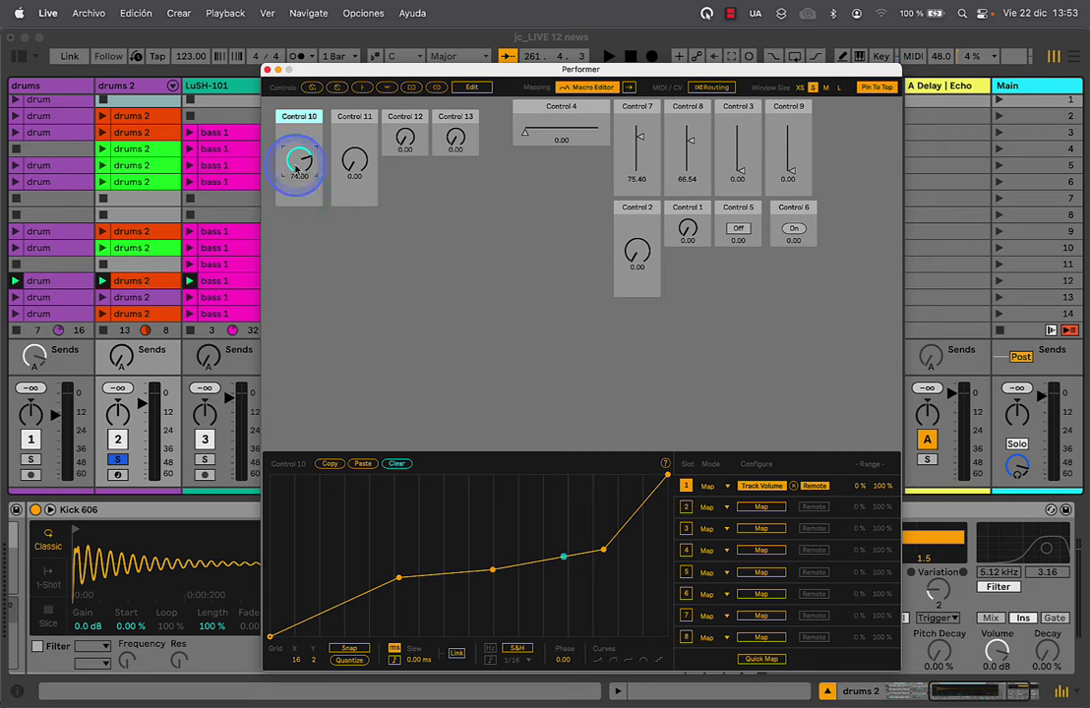
{"action": "left_click", "coordinate": [457, 654]}
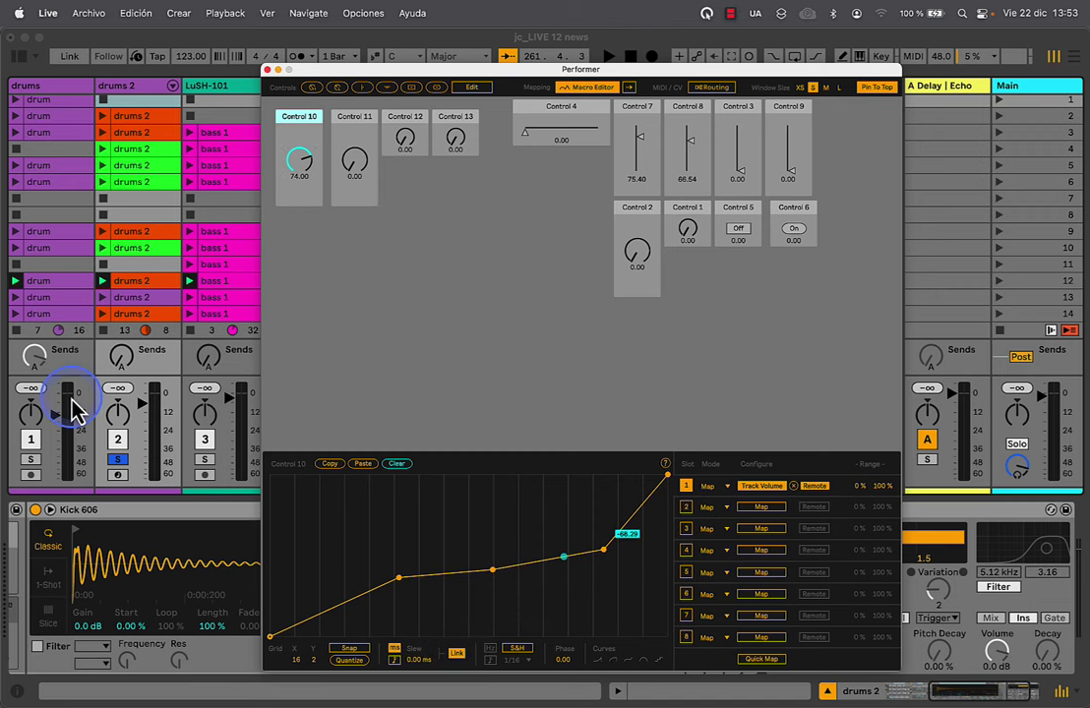
{"action": "left_click_drag", "start_coordinate": [298, 162], "coordinate": [305, 128]}
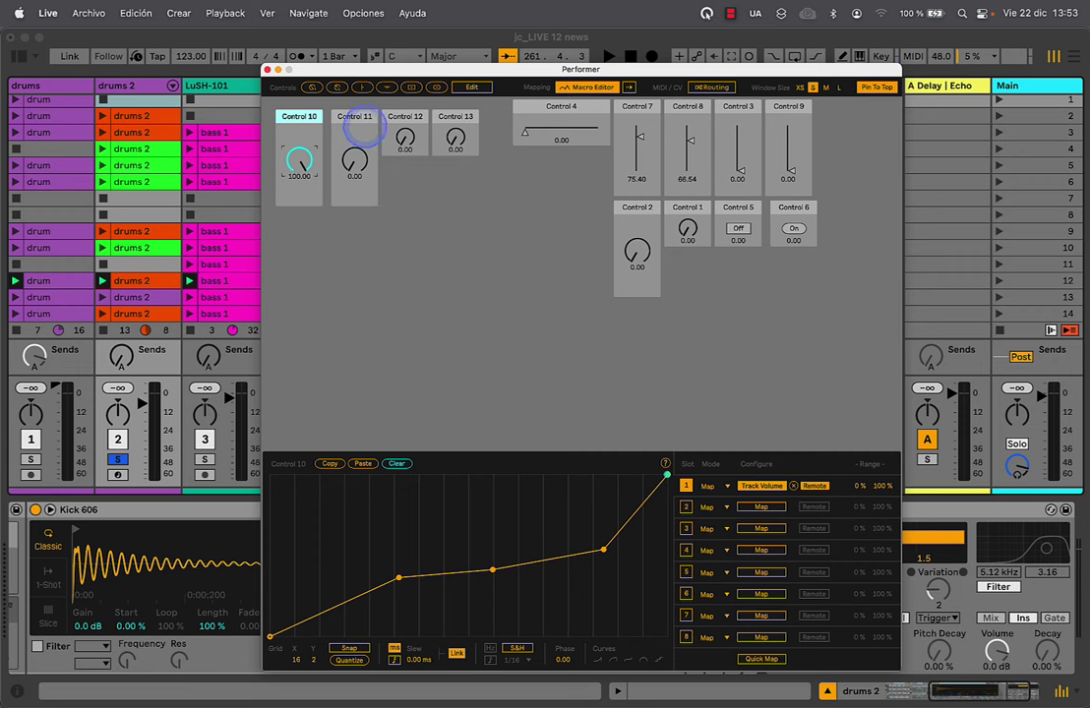
Clear Control 10's slot 1 curve and draw a zigzag of points alternating between the minimum and maximum values
{"action": "left_click", "coordinate": [604, 553]}
{"action": "left_click", "coordinate": [555, 567]}
{"action": "left_click_drag", "start_coordinate": [540, 584], "coordinate": [438, 597]}
{"action": "left_click", "coordinate": [396, 464]}
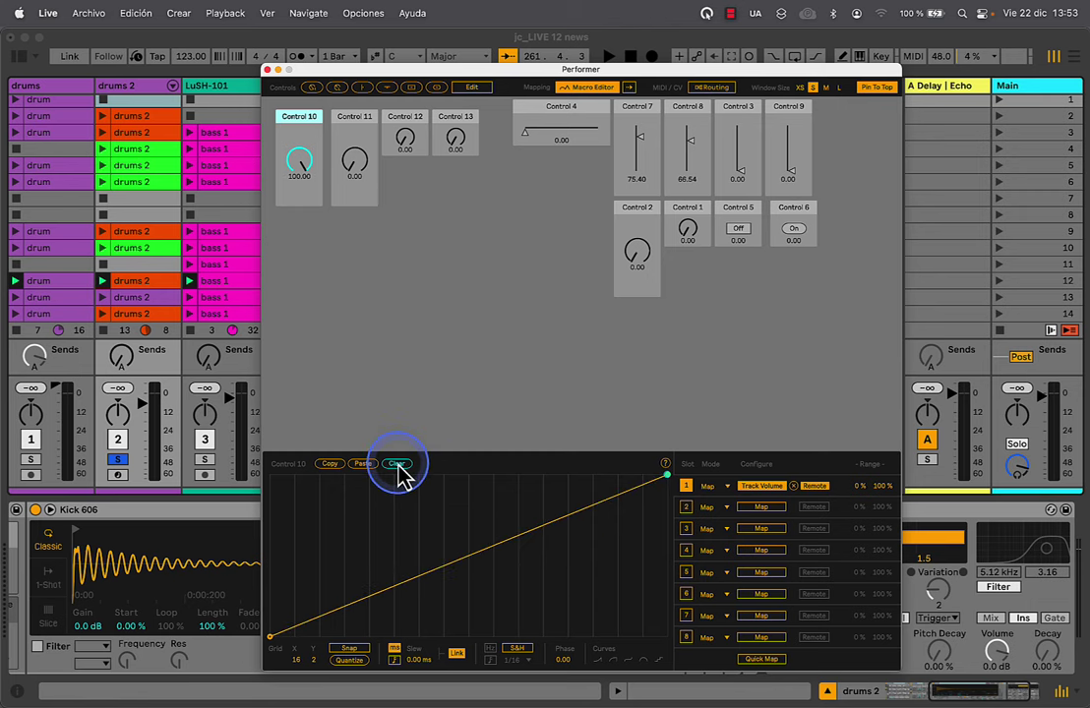
{"action": "left_click_drag", "start_coordinate": [521, 547], "coordinate": [415, 504]}
{"action": "left_click_drag", "start_coordinate": [434, 578], "coordinate": [442, 609]}
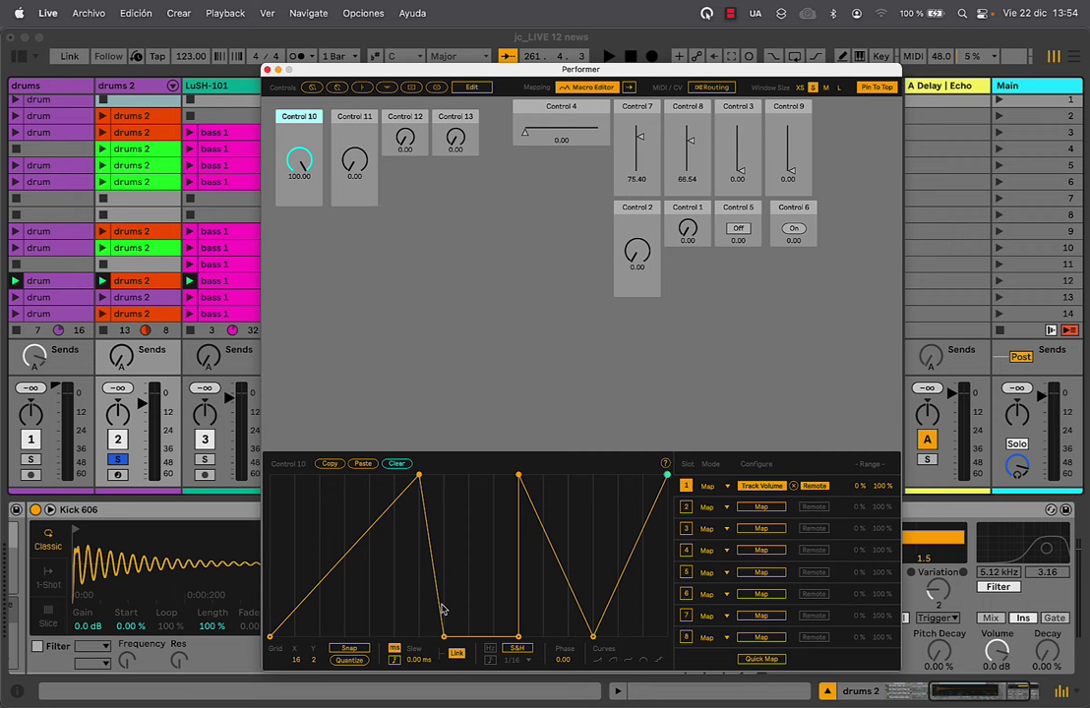
Add several off-grid points to the first half of Control 10's curve and quantize them to the 16 by 2 grid
{"action": "left_click", "coordinate": [119, 461]}
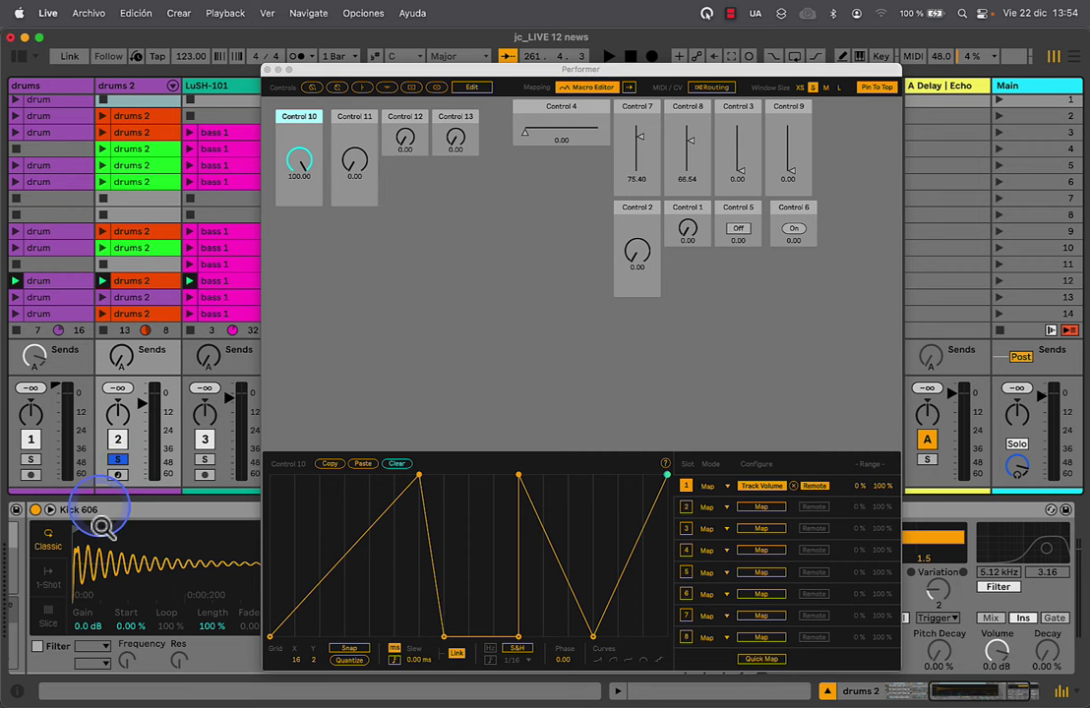
{"action": "left_click", "coordinate": [352, 669]}
{"action": "left_click", "coordinate": [368, 591]}
{"action": "left_click", "coordinate": [321, 547]}
{"action": "left_click", "coordinate": [347, 522]}
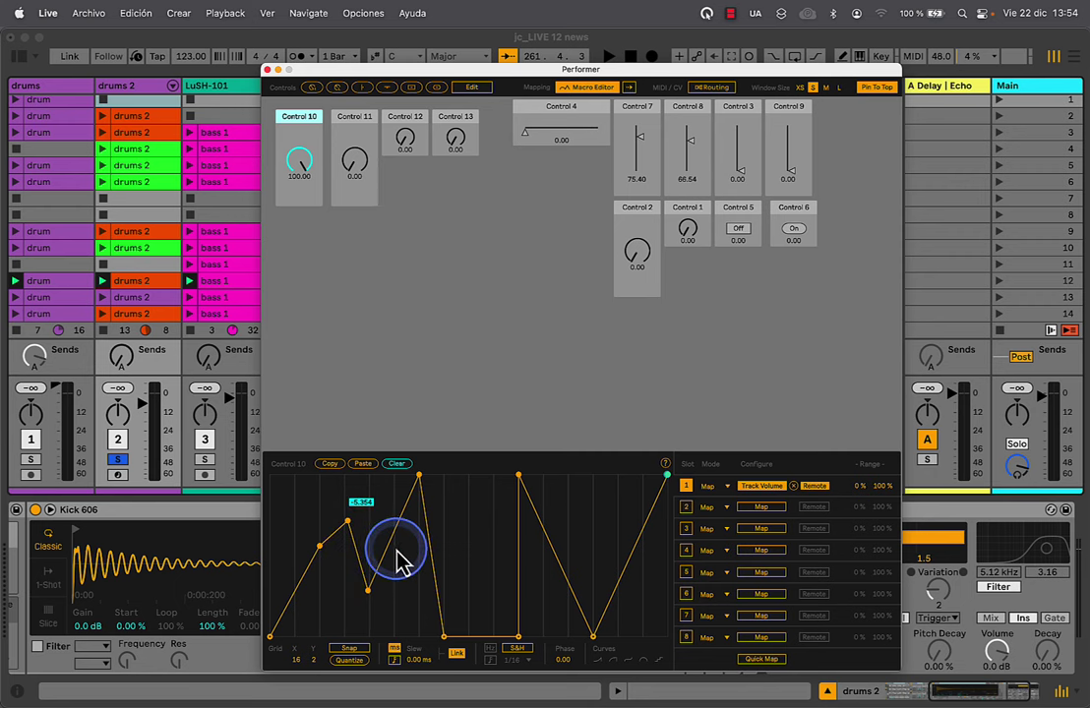
{"action": "left_click", "coordinate": [426, 585]}
{"action": "left_click", "coordinate": [426, 612]}
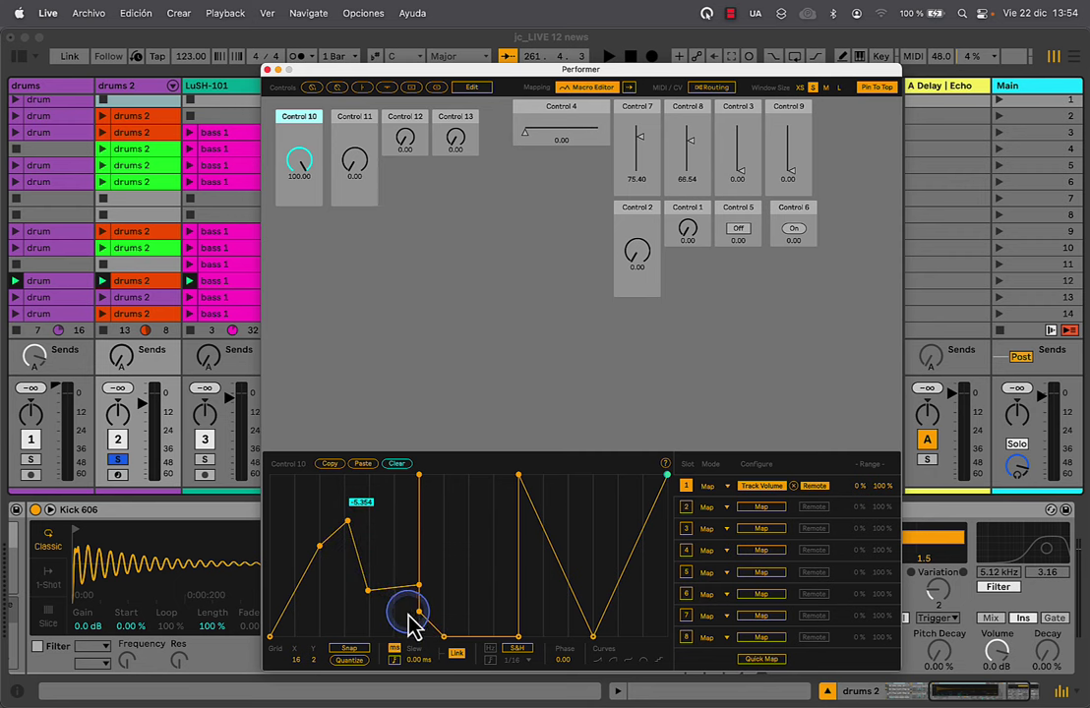
{"action": "left_click_drag", "start_coordinate": [408, 614], "coordinate": [449, 627]}
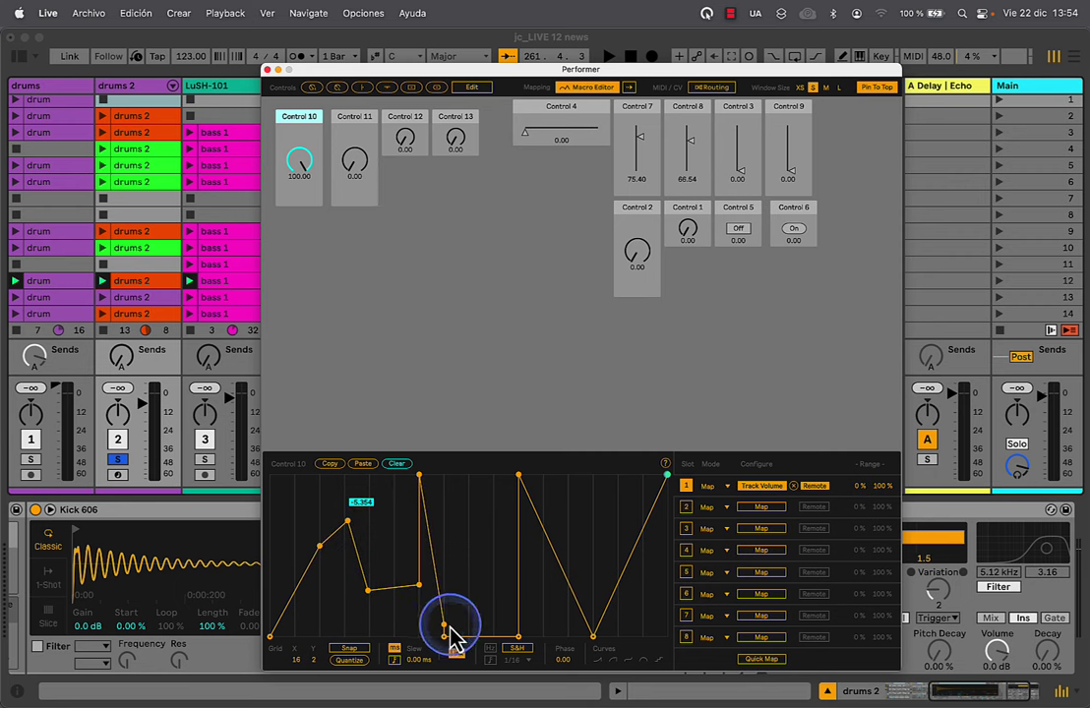
{"action": "left_click", "coordinate": [347, 661]}
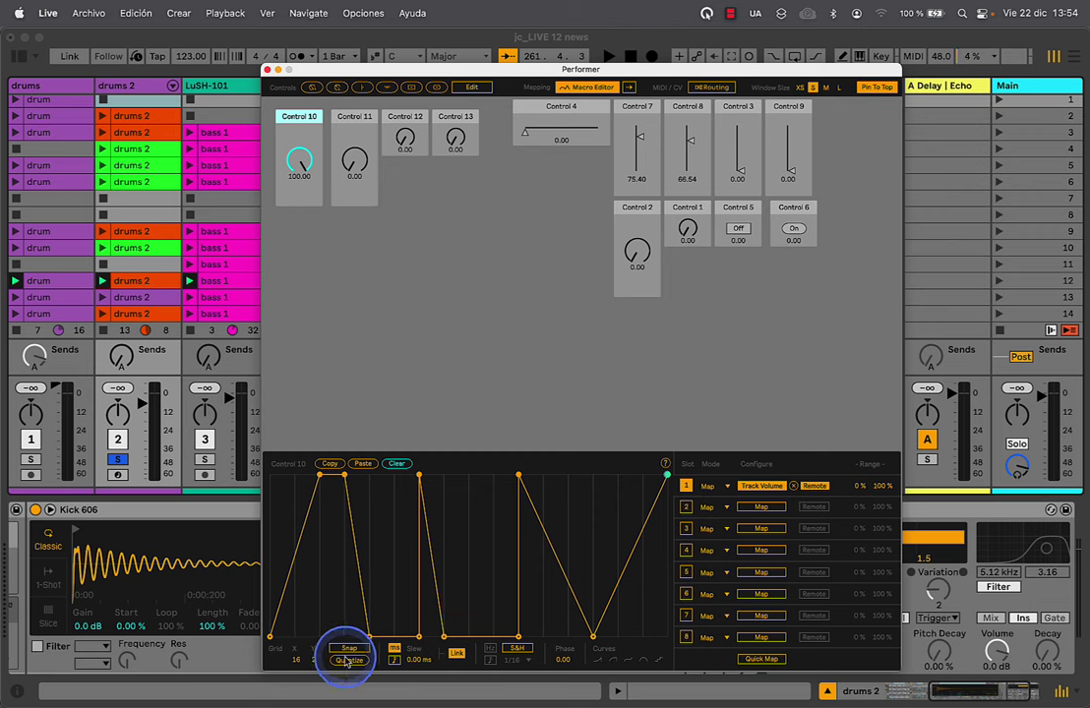
Turn on S&H at 1/16 for Control 10's slot 1 and add a 6.0 dB point just before the curve's last valley
{"action": "left_click", "coordinate": [518, 648]}
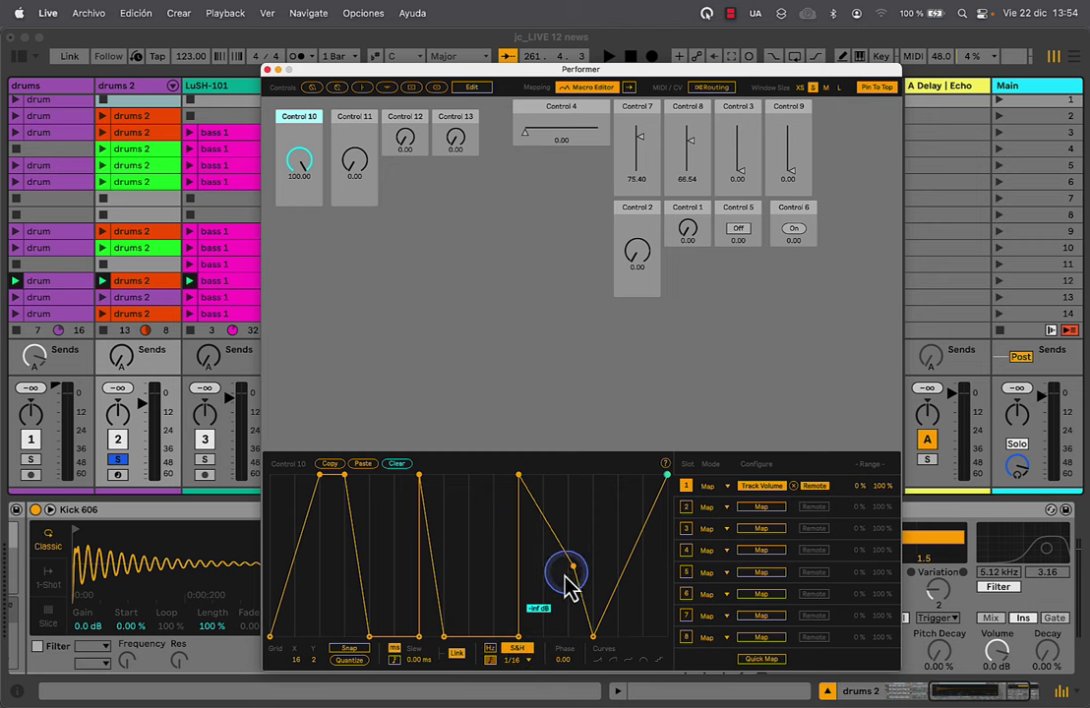
{"action": "left_click_drag", "start_coordinate": [561, 553], "coordinate": [570, 478]}
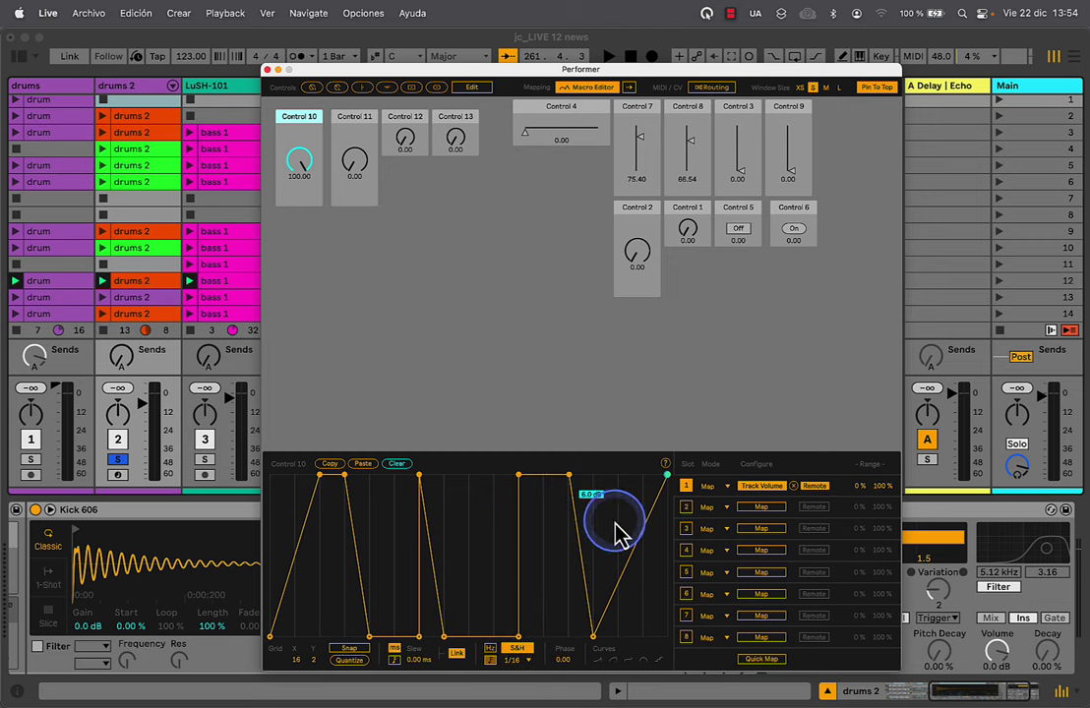
Add off-grid points to the middle and end of Control 10's slot 1 curve and quantize them to the grid
{"action": "left_click_drag", "start_coordinate": [635, 545], "coordinate": [642, 578]}
{"action": "left_click_drag", "start_coordinate": [655, 525], "coordinate": [668, 526]}
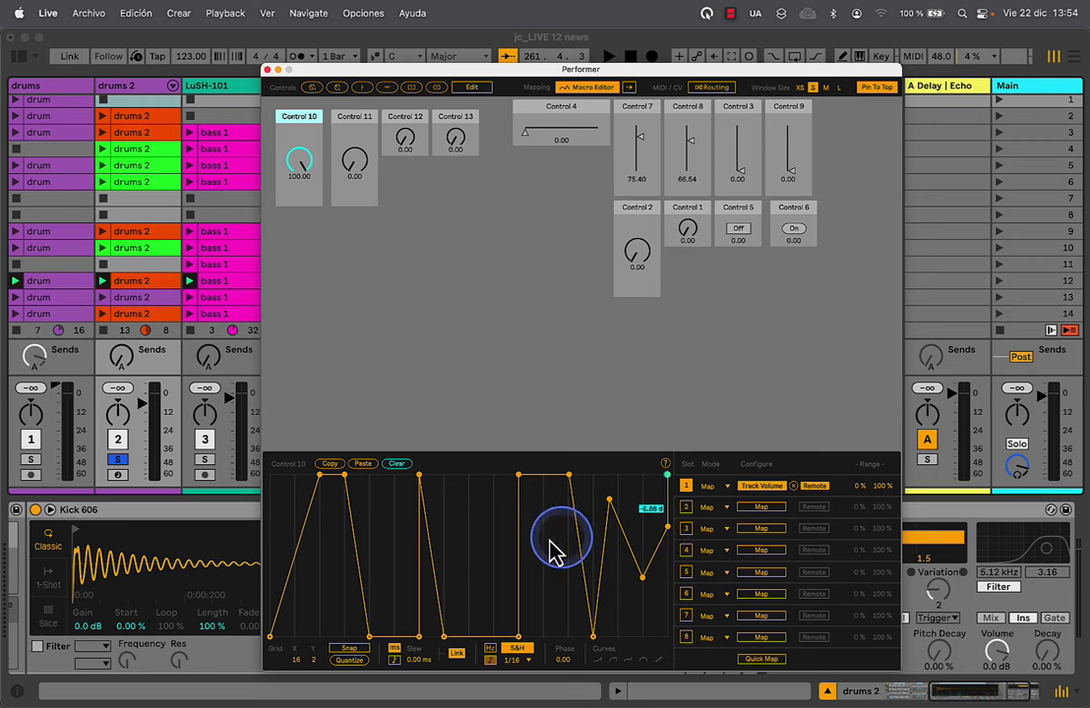
{"action": "left_click_drag", "start_coordinate": [519, 547], "coordinate": [470, 545]}
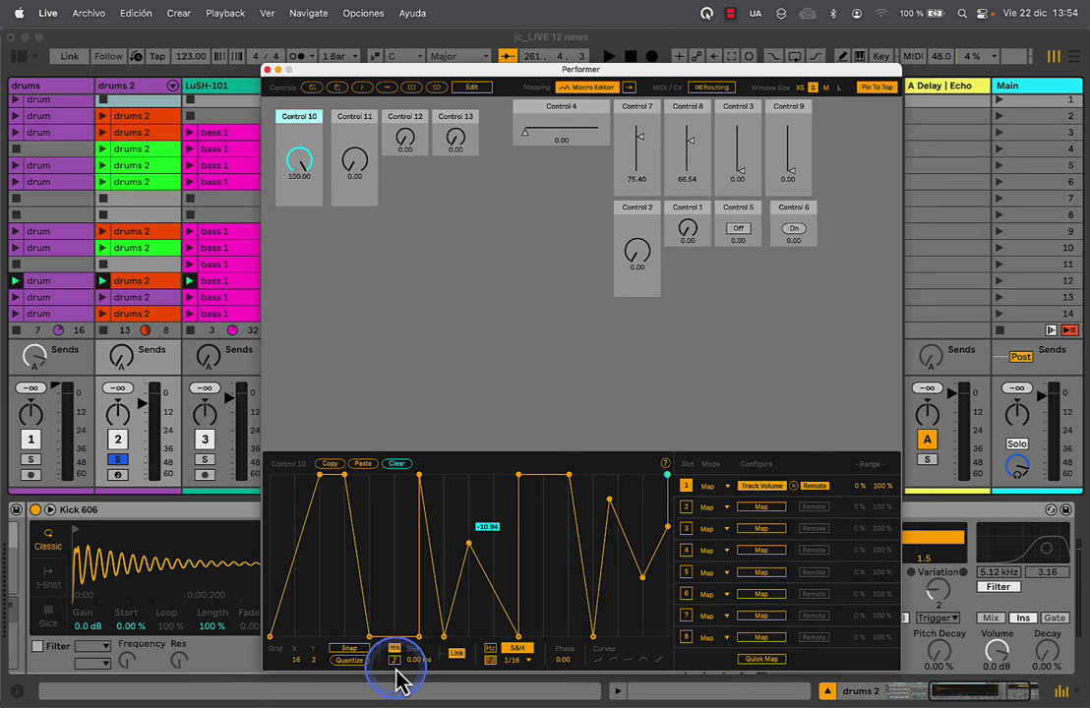
{"action": "left_click", "coordinate": [340, 660]}
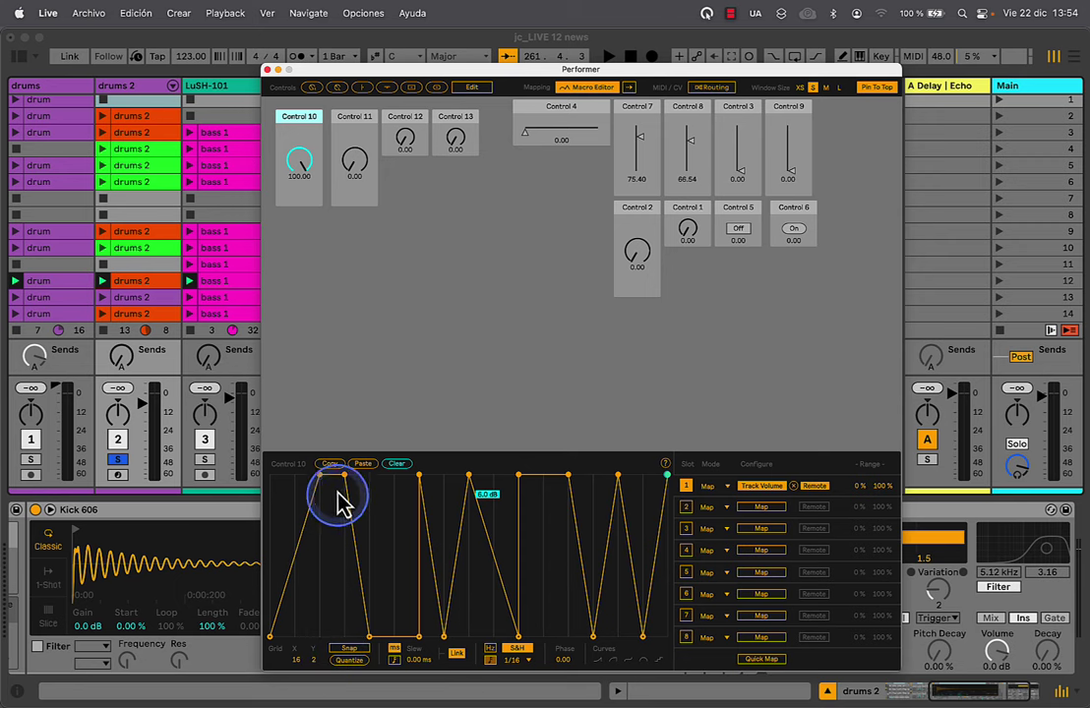
Map Control 10's slot 2 to the Tone macro of the Kick 606 rack on the drums 2 track
{"action": "left_click", "coordinate": [65, 88]}
{"action": "left_click", "coordinate": [65, 88]}
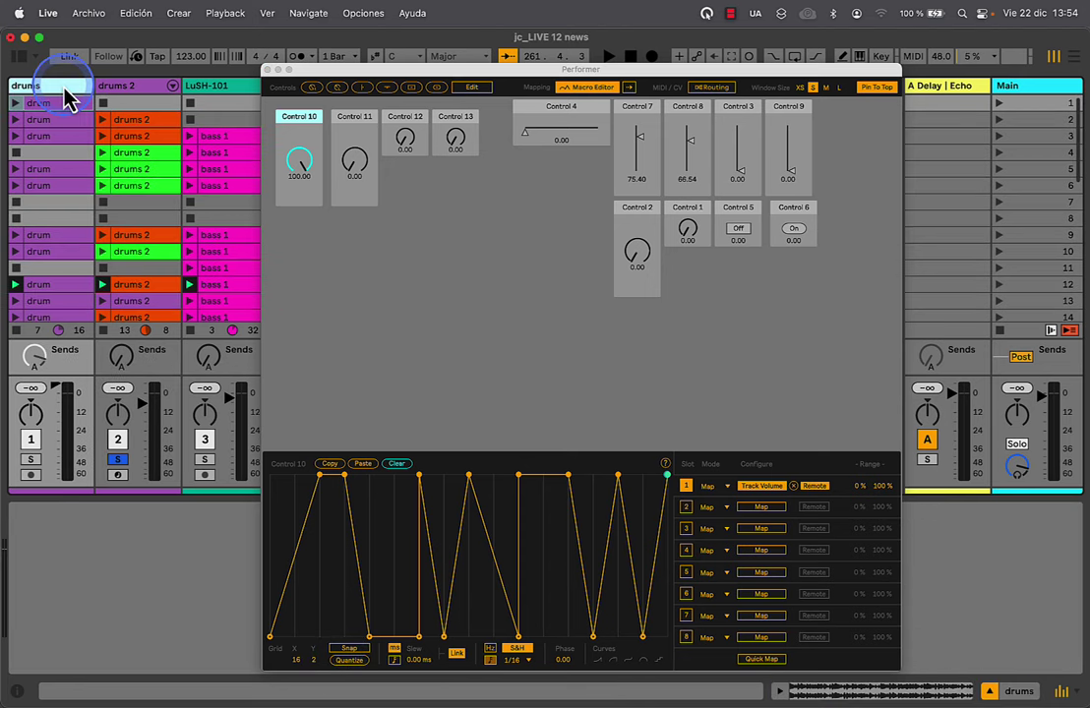
{"action": "left_click", "coordinate": [138, 88]}
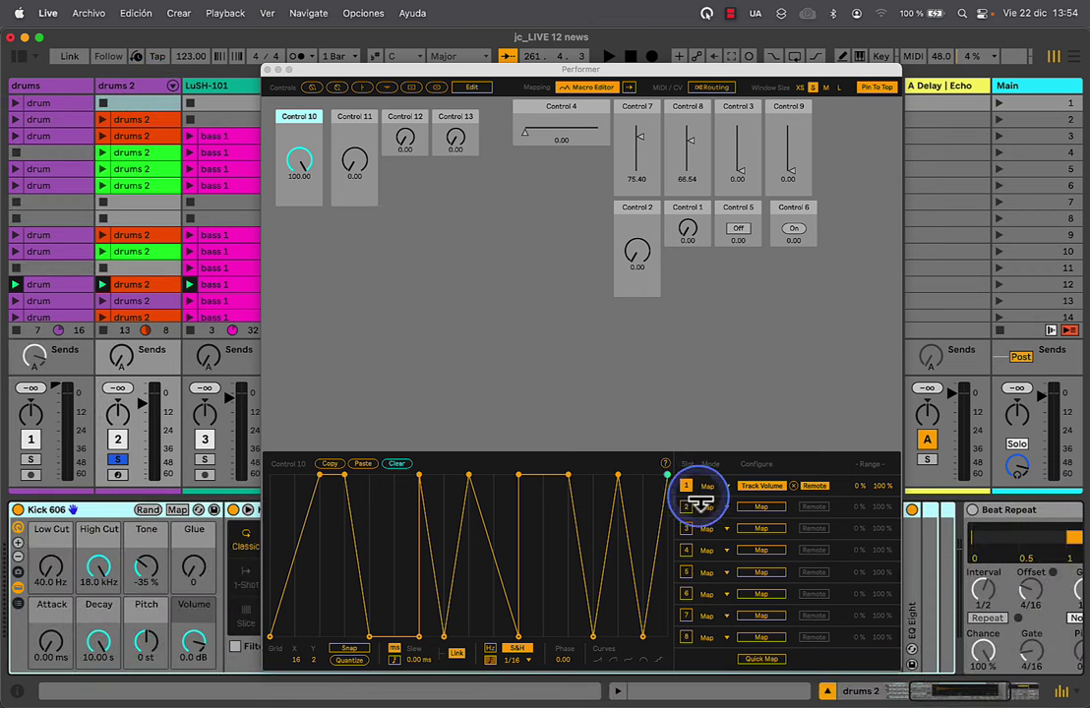
{"action": "left_click", "coordinate": [334, 464]}
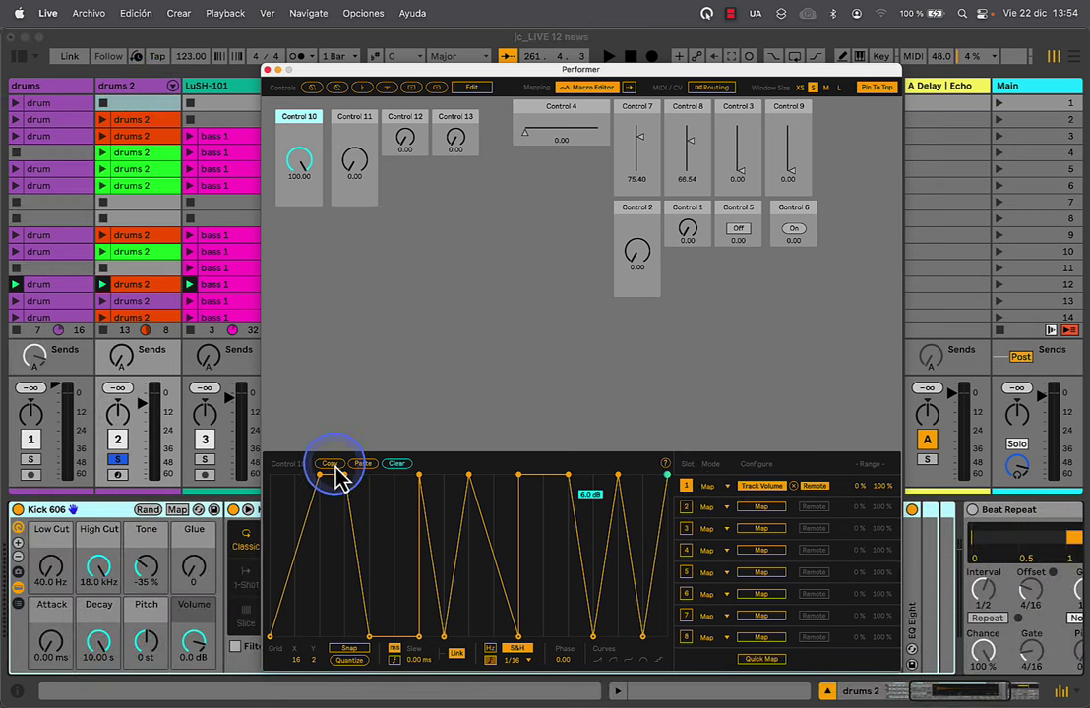
{"action": "left_click", "coordinate": [686, 509]}
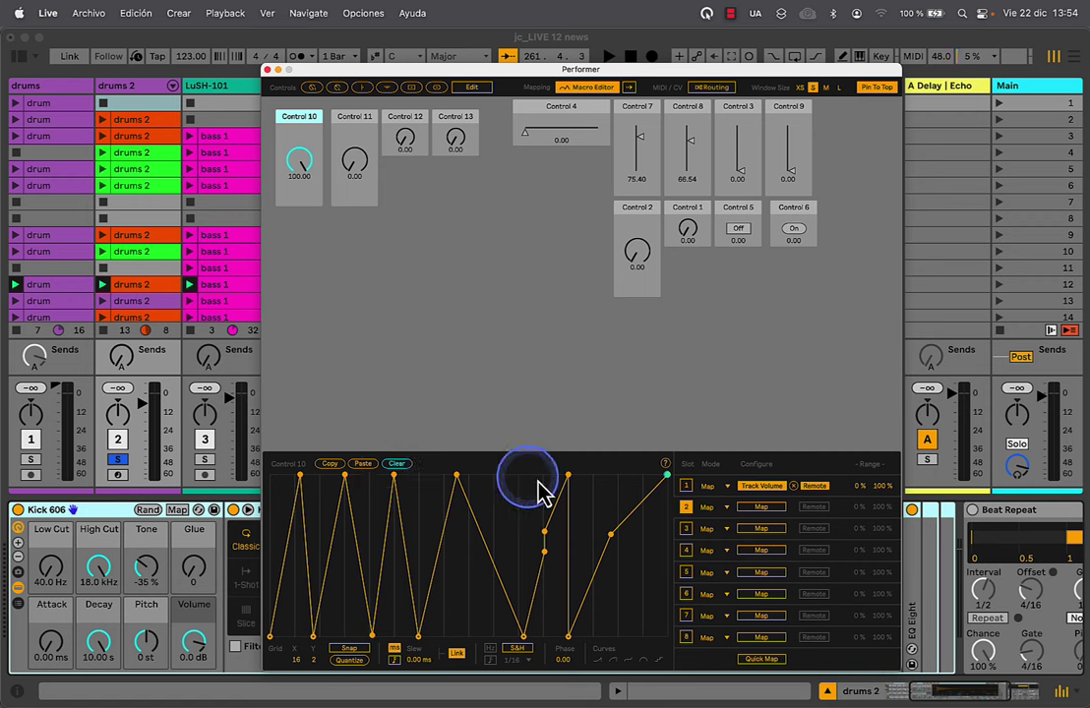
{"action": "left_click", "coordinate": [746, 509]}
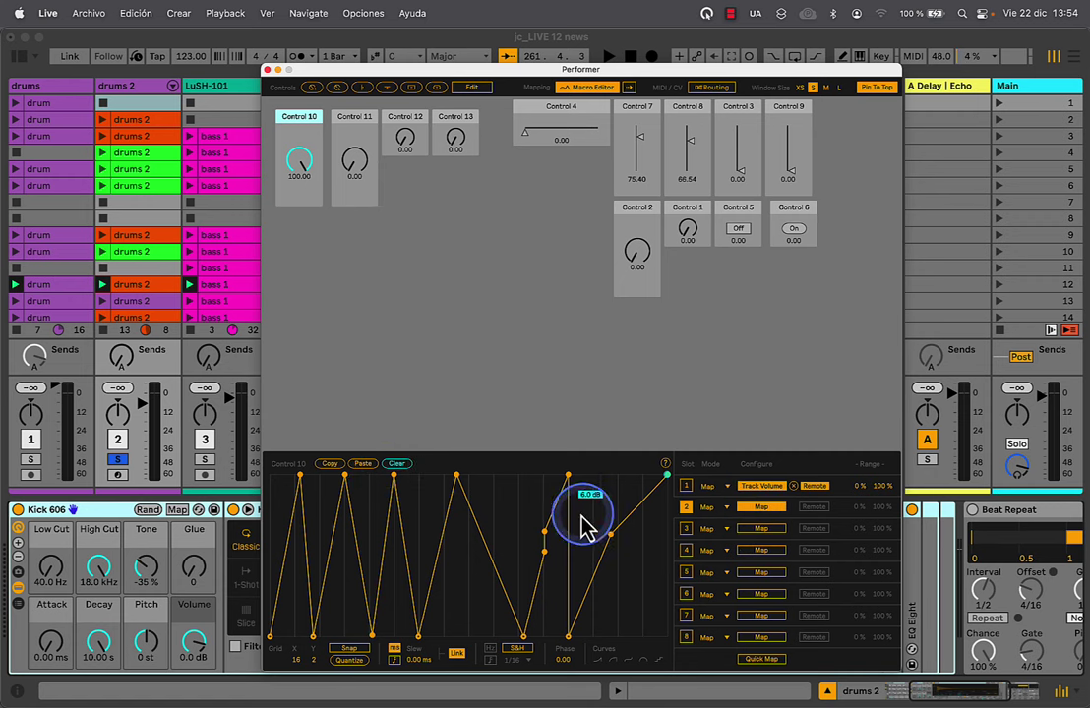
{"action": "left_click", "coordinate": [146, 568]}
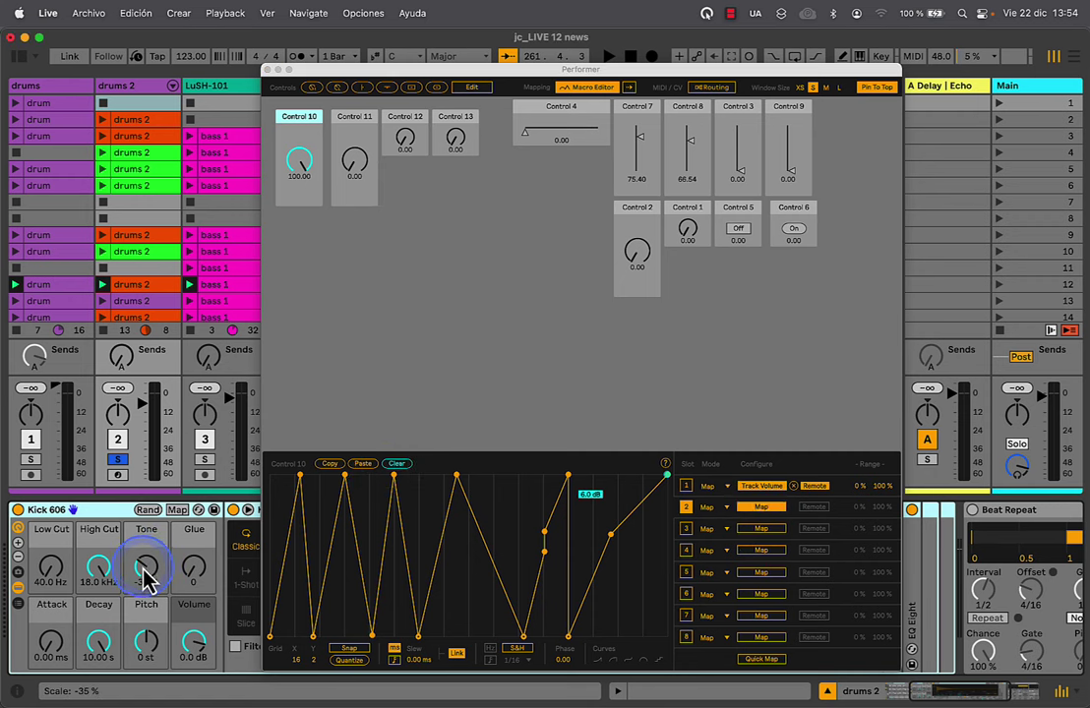
{"action": "left_click_drag", "start_coordinate": [146, 571], "coordinate": [153, 541]}
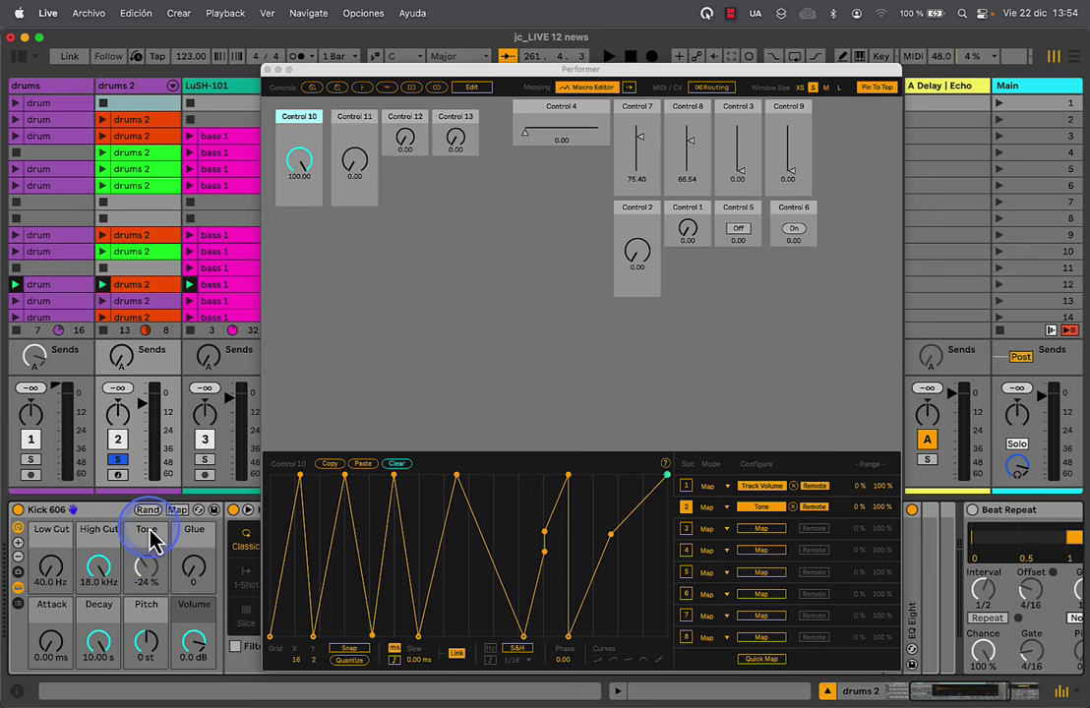
Sweep the Control 10 knob up and down to test its track volume and Tone mappings, leaving it at about 68.5
{"action": "left_click", "coordinate": [272, 292]}
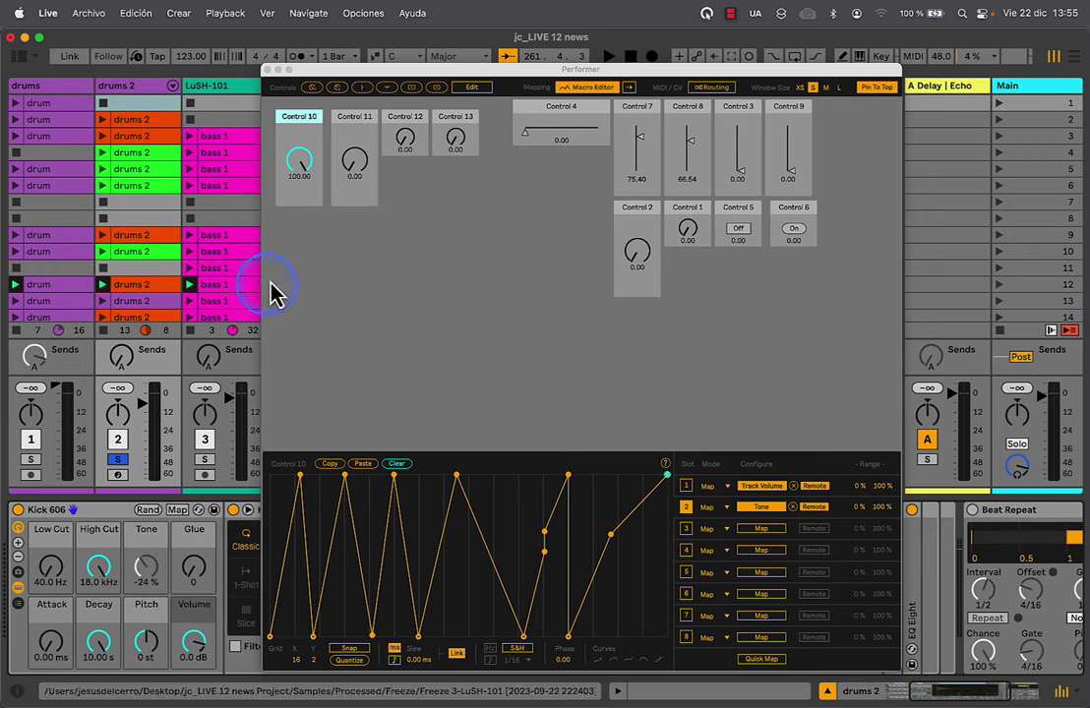
{"action": "left_click_drag", "start_coordinate": [297, 164], "coordinate": [285, 204]}
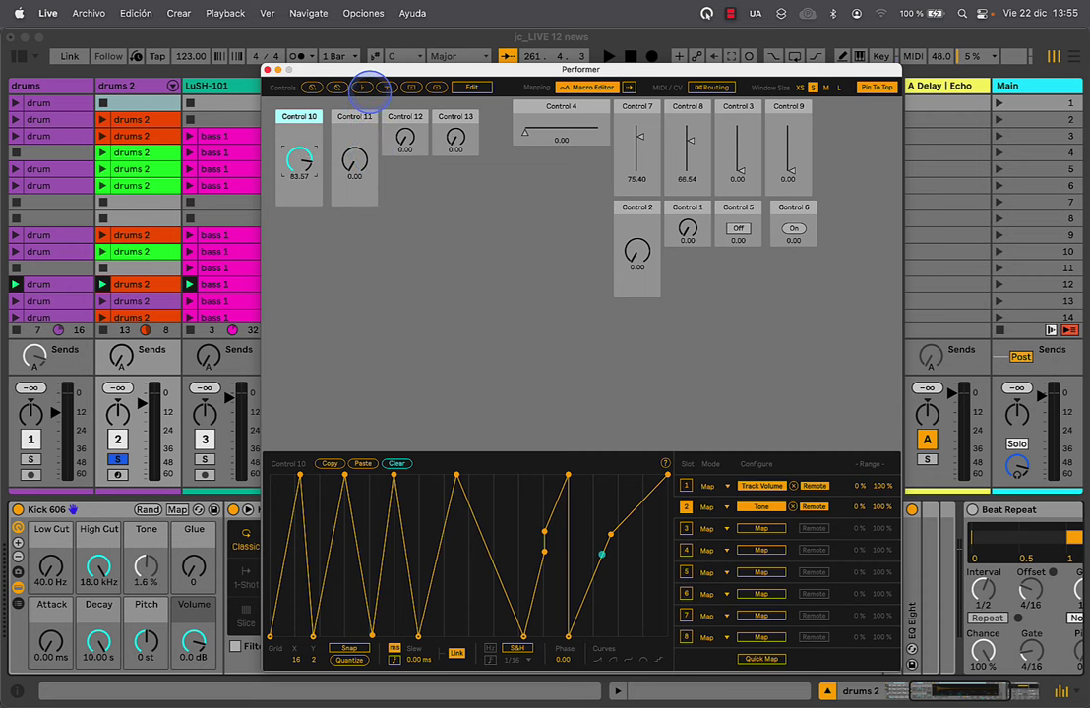
{"action": "left_click_drag", "start_coordinate": [360, 129], "coordinate": [338, 217]}
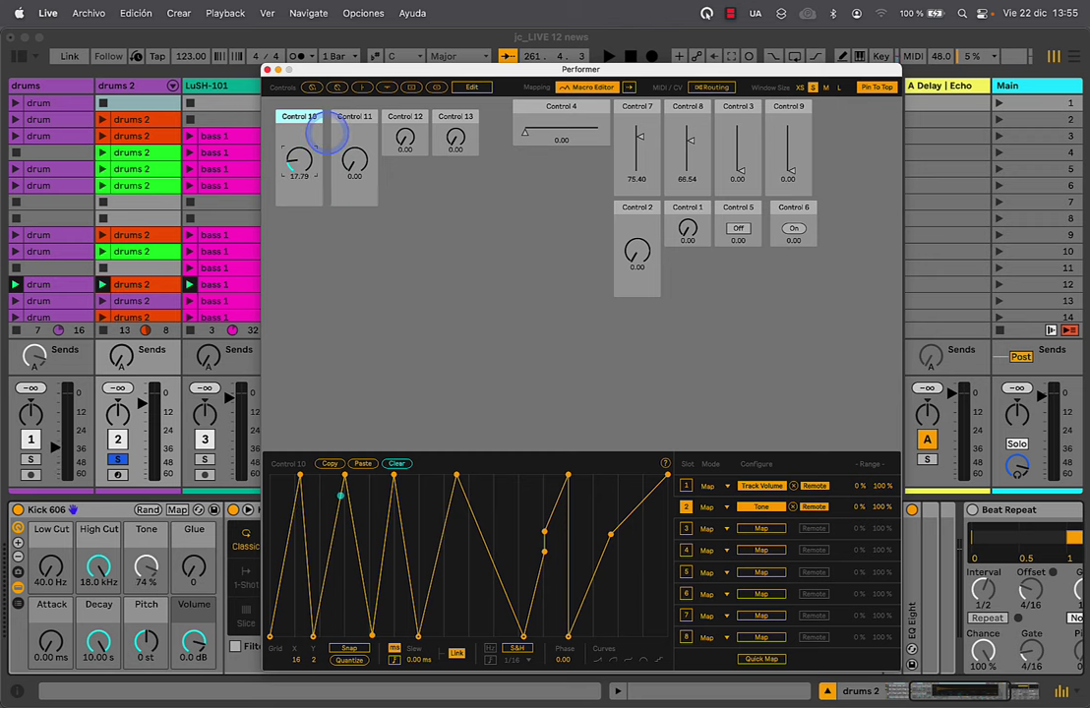
{"action": "left_click_drag", "start_coordinate": [296, 161], "coordinate": [294, 158]}
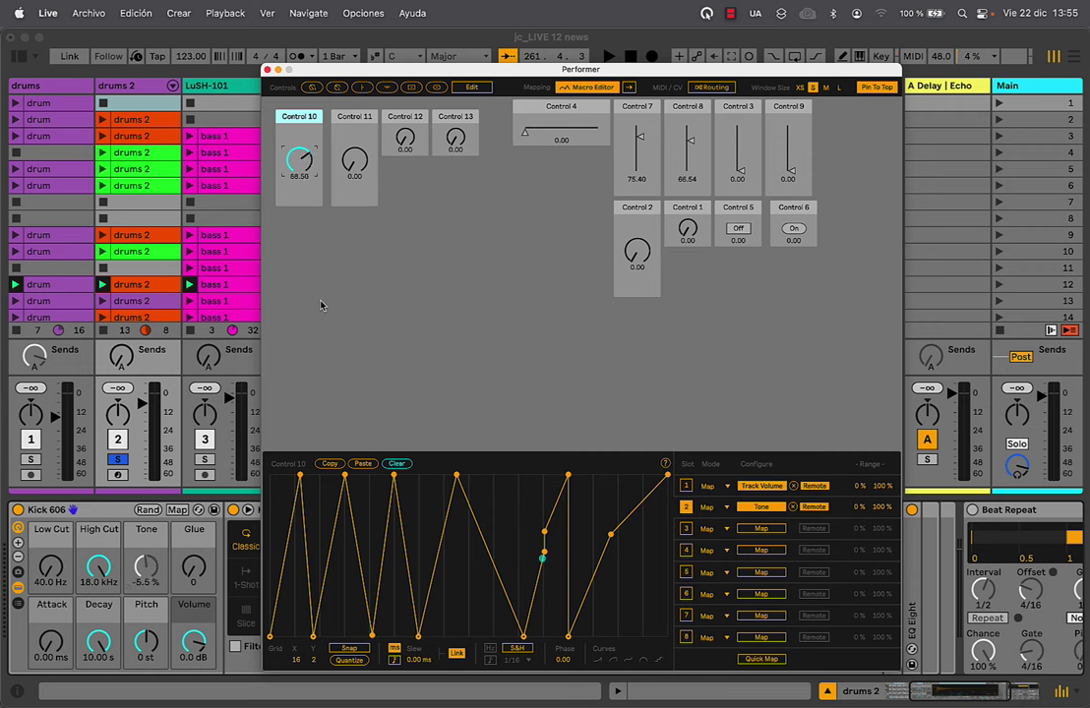
Unpin the Performer window, switch to Live's main window, then bring Performer back to the front and pin it again
{"action": "left_click", "coordinate": [879, 99]}
{"action": "left_click", "coordinate": [216, 56]}
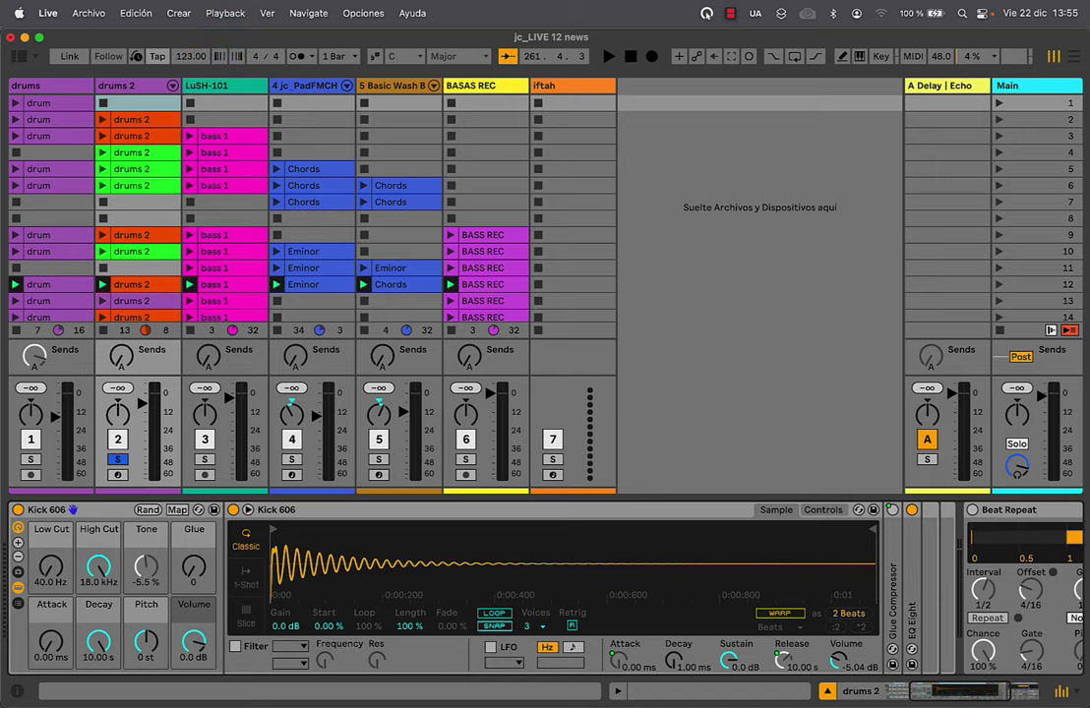
{"action": "key", "text": "ctrl+Up"}
{"action": "left_click", "coordinate": [863, 422]}
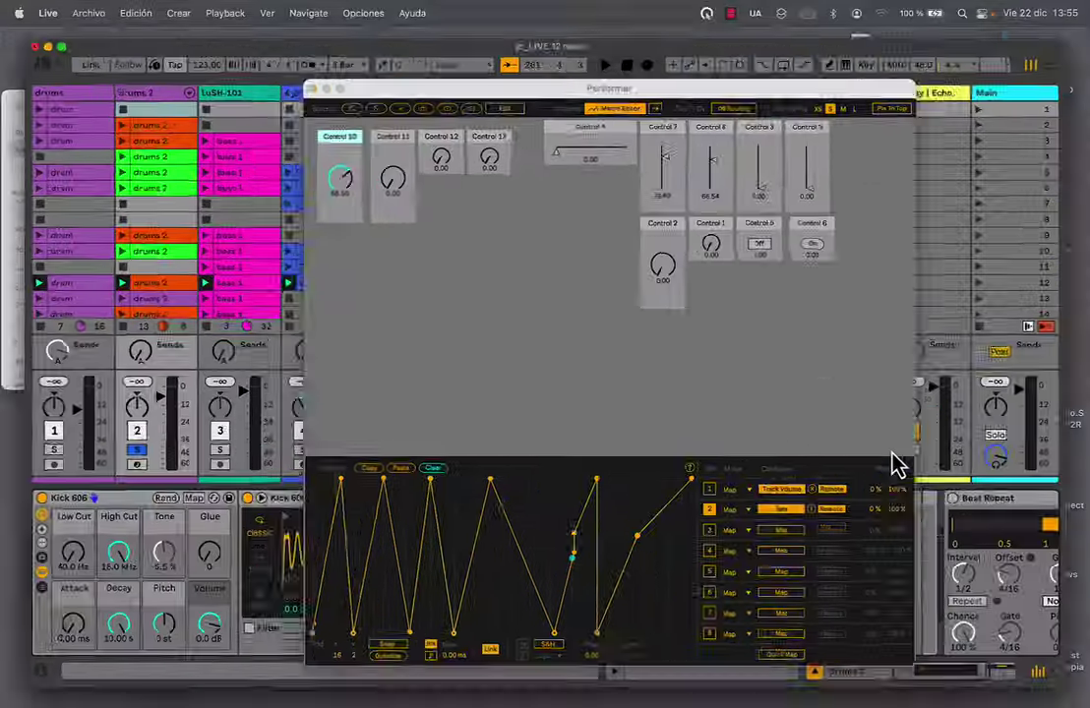
{"action": "left_click", "coordinate": [878, 90]}
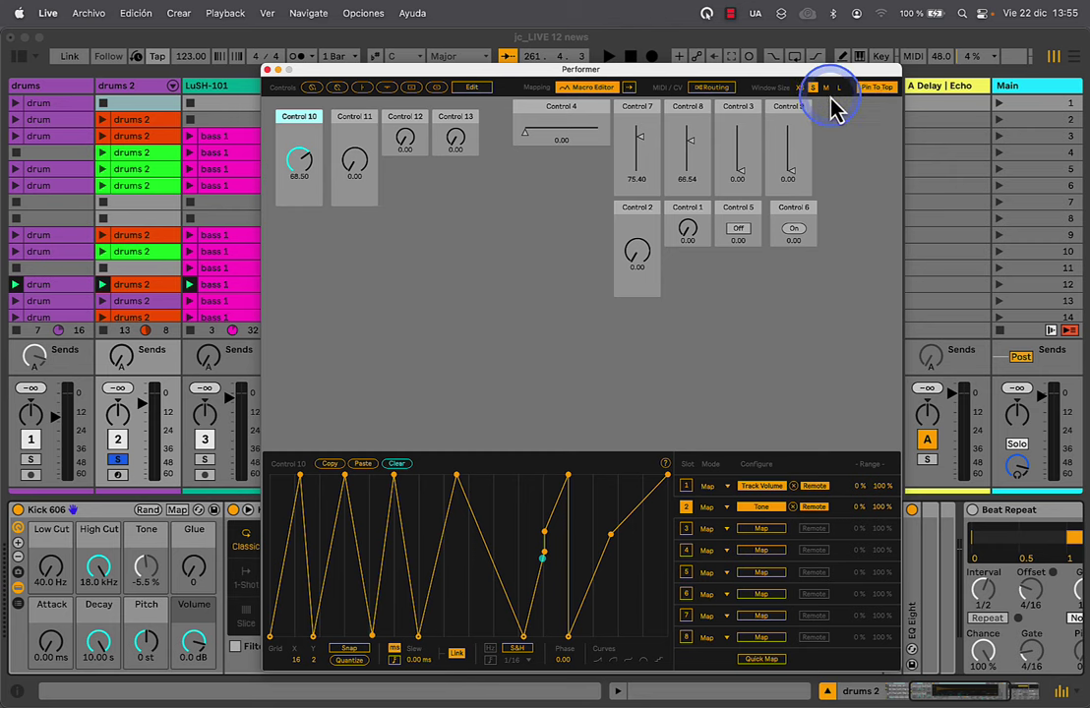
Show Performer's MIDI / CV routing, hide the macro editor, and check the output choices for CV 1
{"action": "left_click", "coordinate": [713, 88]}
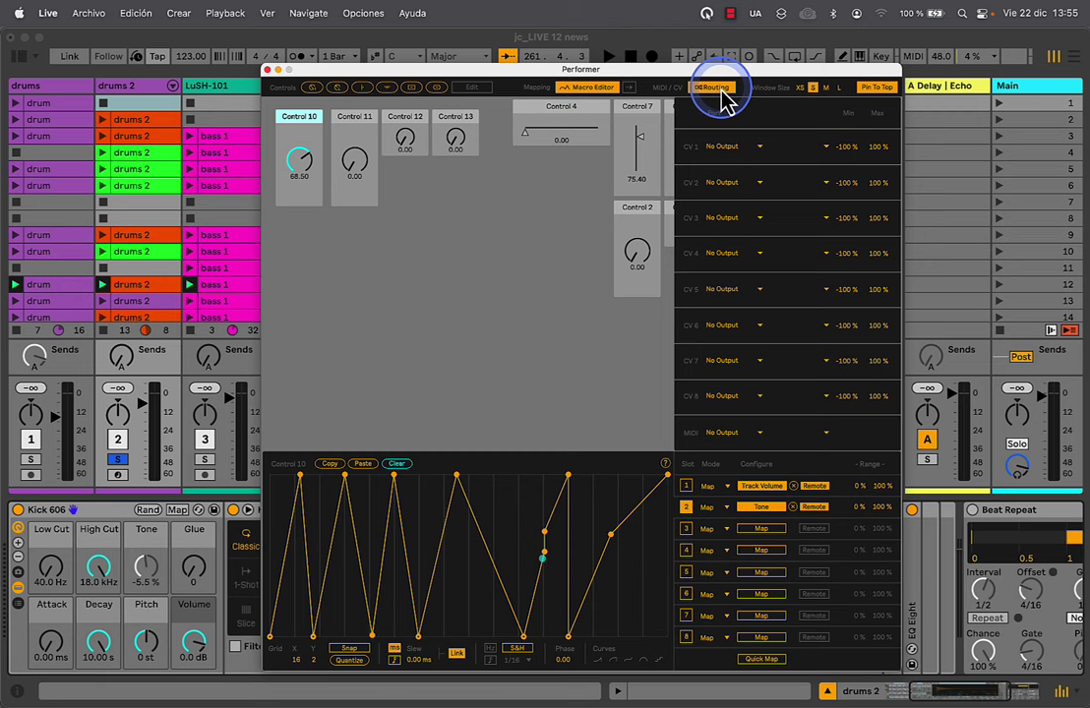
{"action": "left_click", "coordinate": [598, 90]}
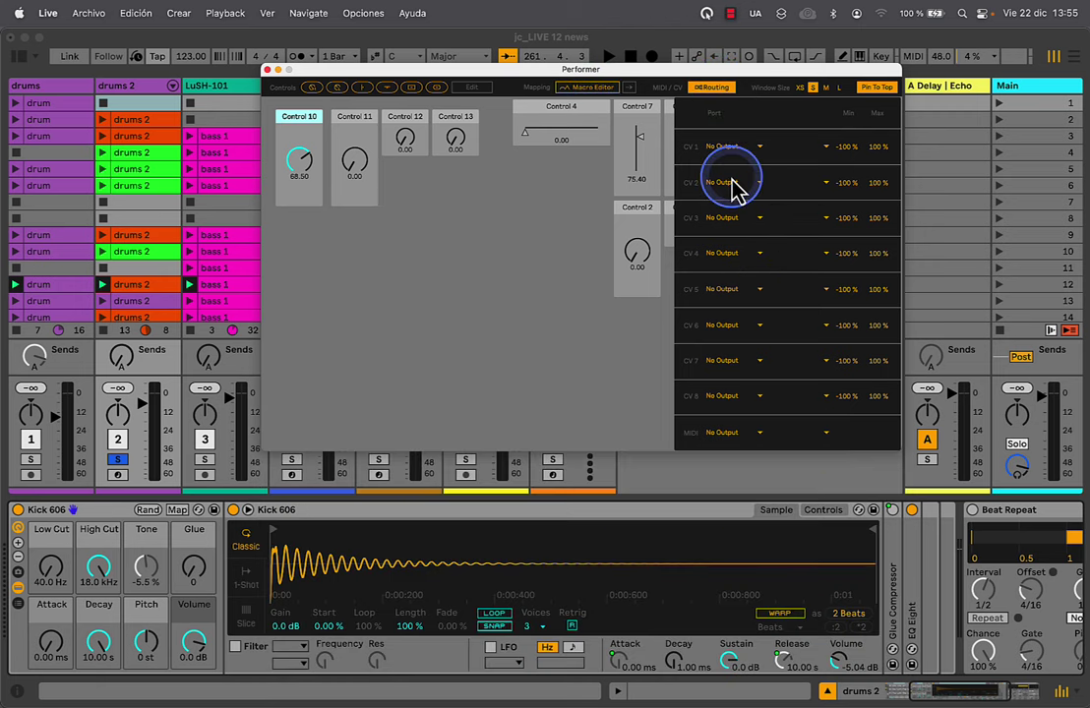
{"action": "left_click", "coordinate": [722, 148]}
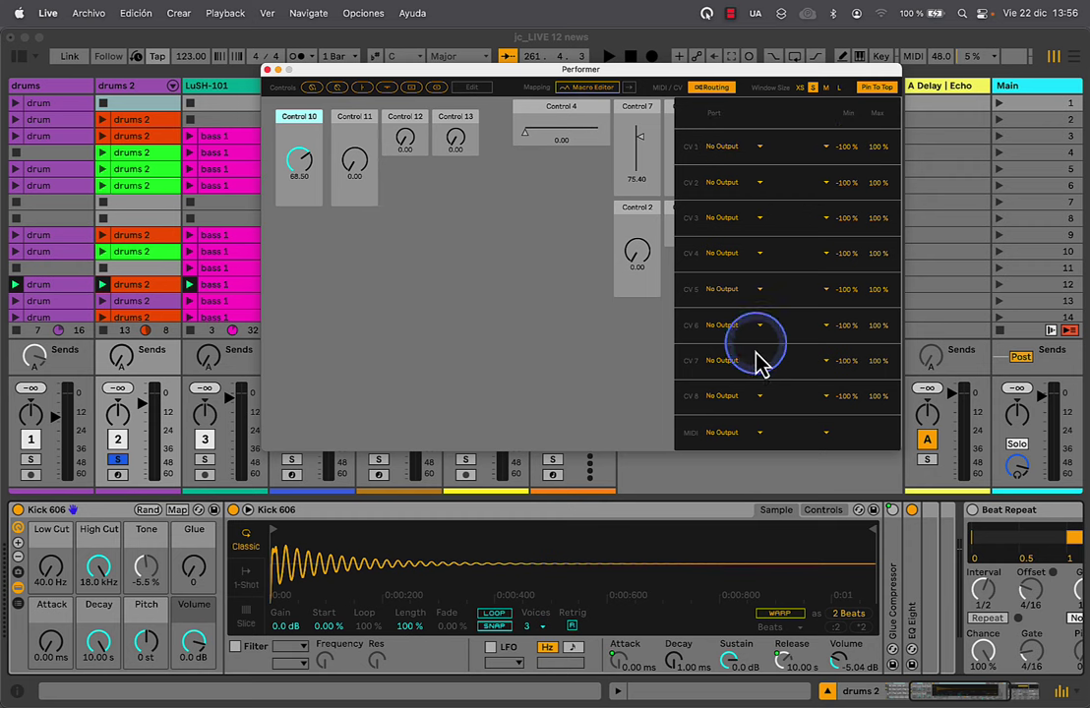
Set Performer's MIDI output port to Launch_Control Output (Launch Control) on channel 1
{"action": "left_click", "coordinate": [726, 433]}
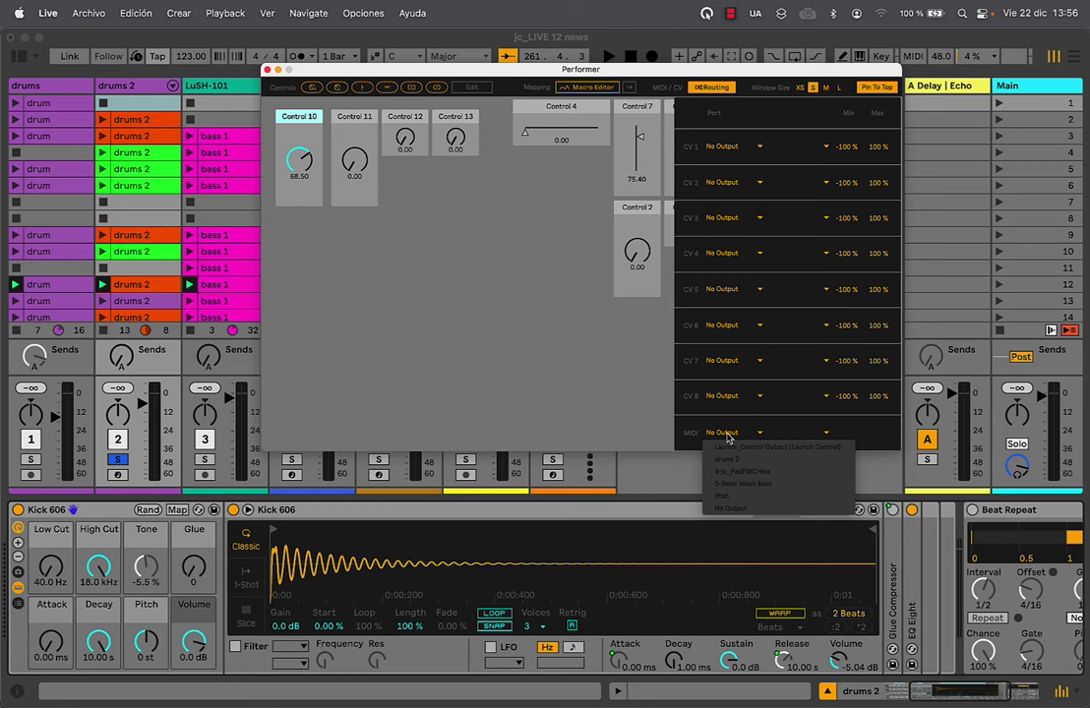
{"action": "left_click", "coordinate": [728, 439]}
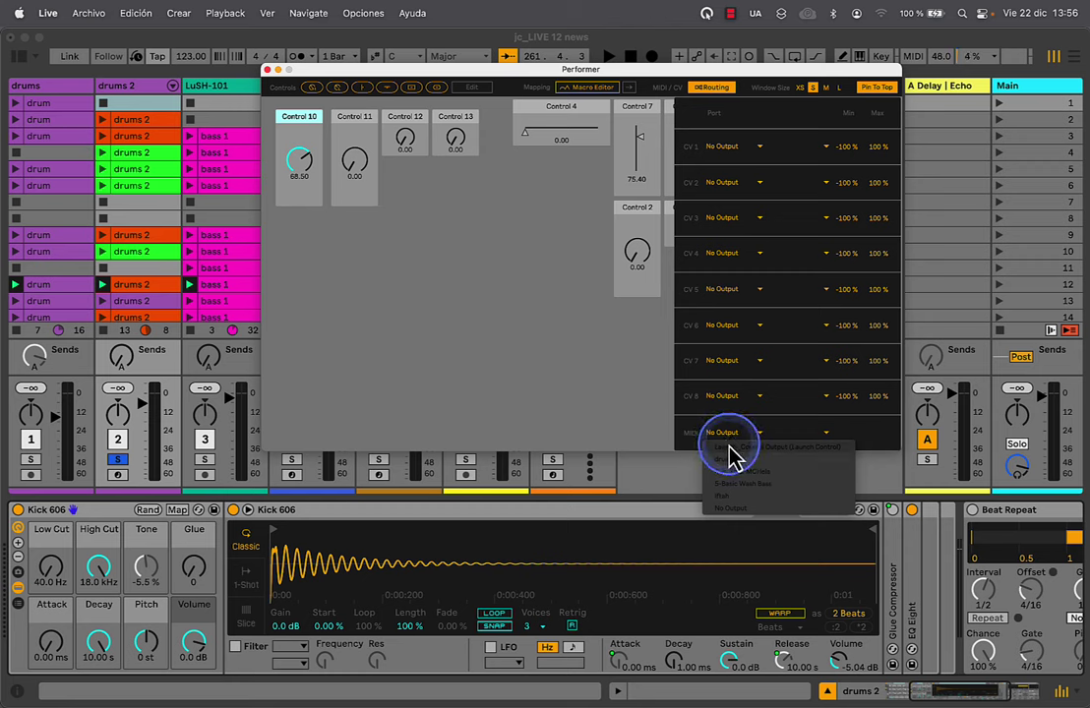
{"action": "left_click", "coordinate": [729, 449]}
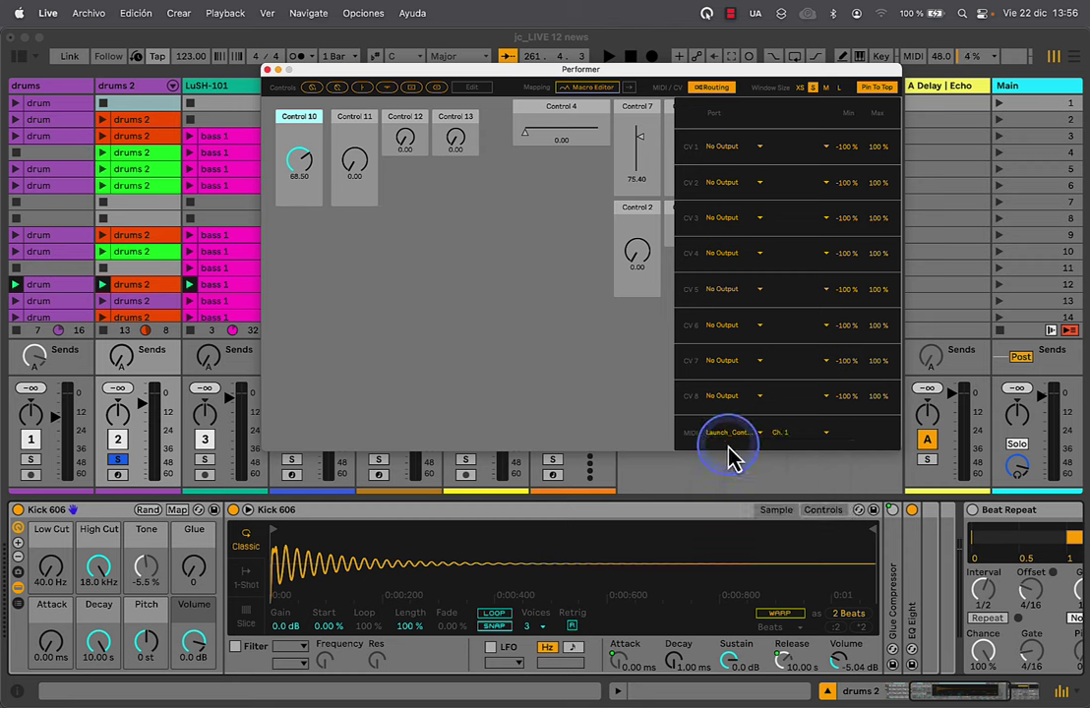
{"action": "left_click", "coordinate": [787, 434]}
{"action": "left_click", "coordinate": [789, 436]}
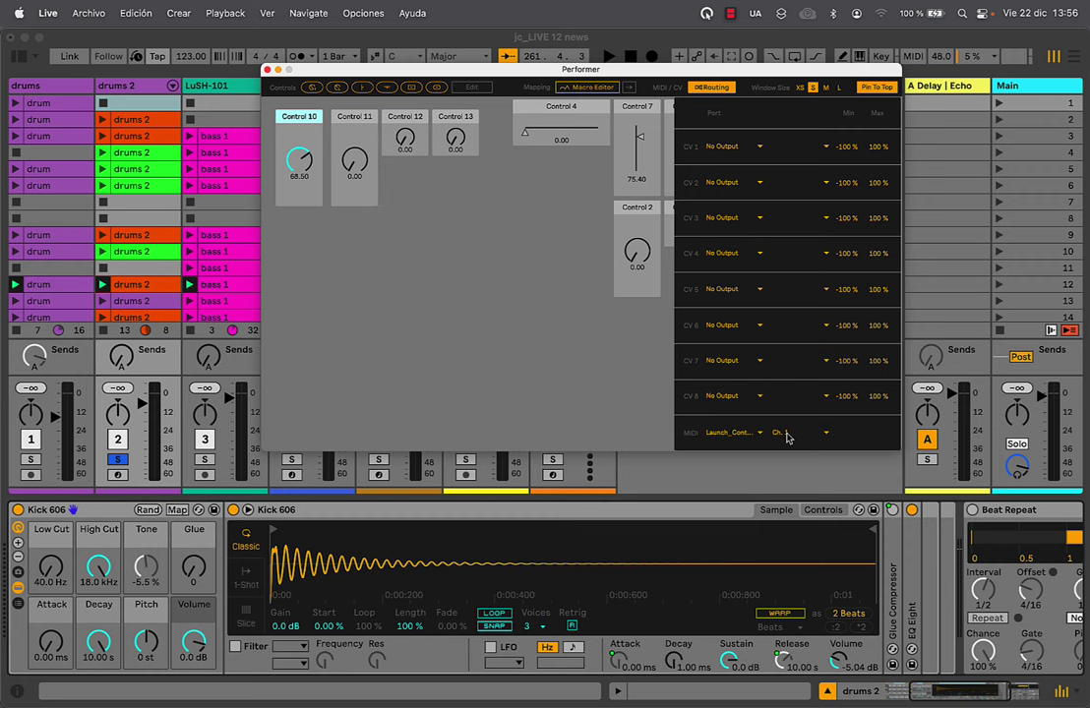
Select the Main track to display the device chain that contains Performer
{"action": "left_click", "coordinate": [1033, 87]}
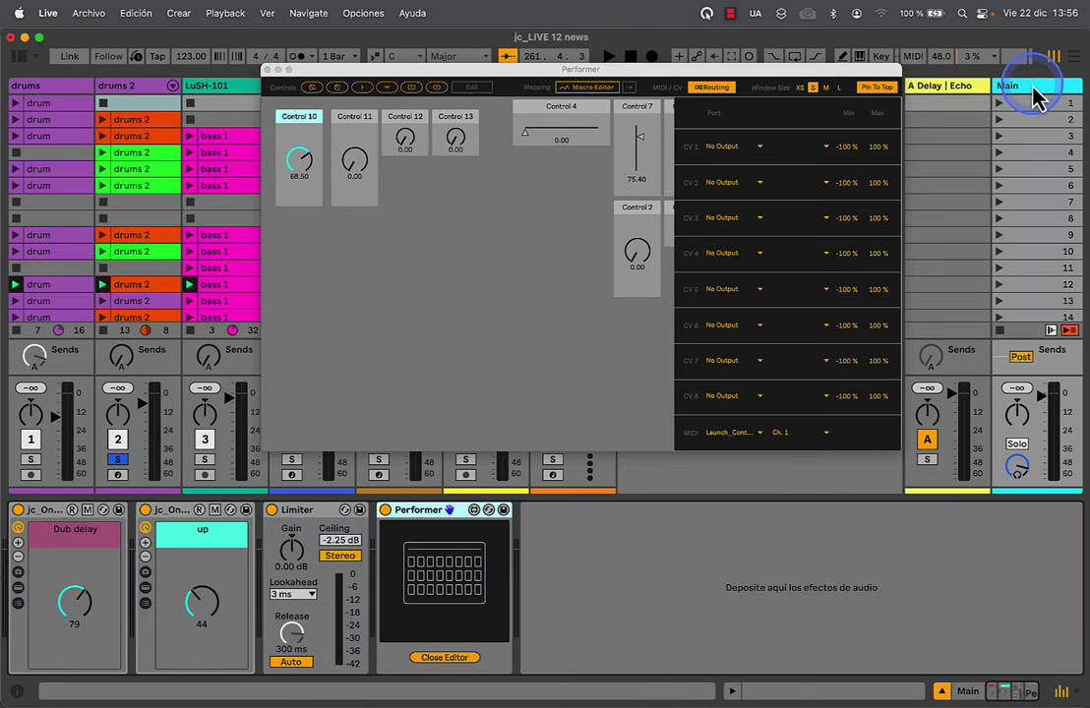